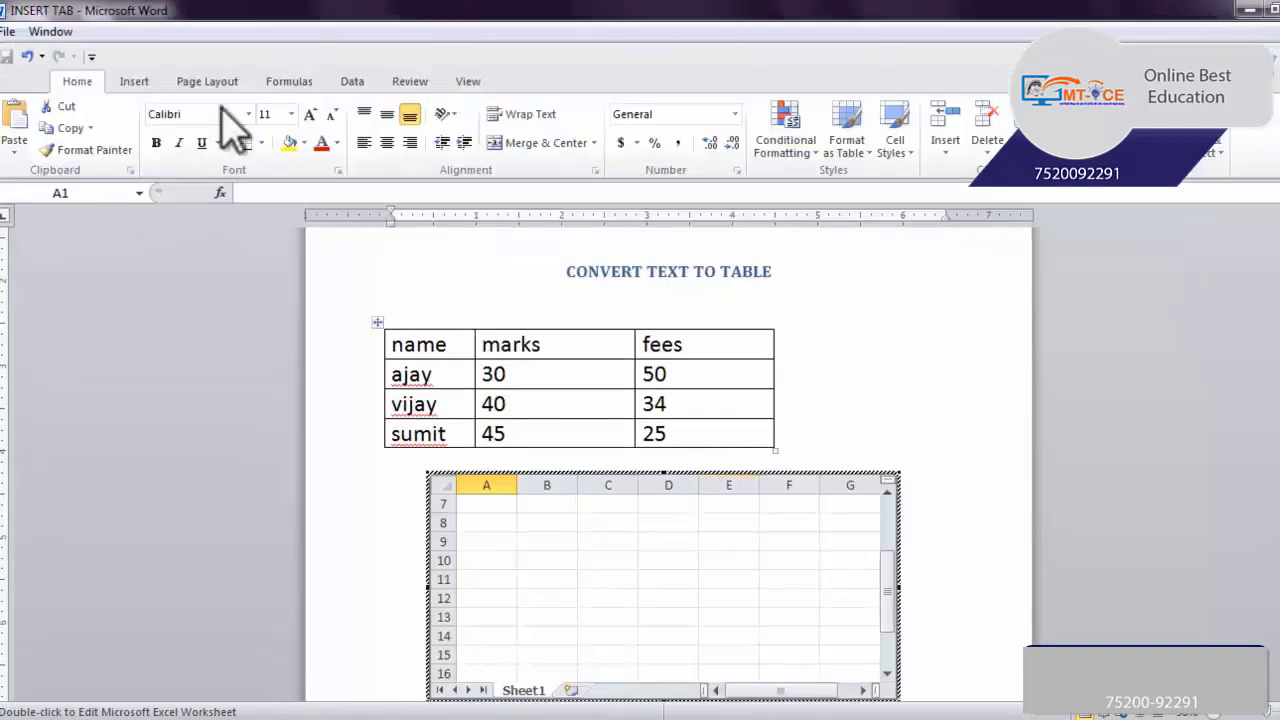
Leave the embedded Excel worksheet below the marks and fees table and delete it from the document
{"action": "left_click", "coordinate": [913, 528]}
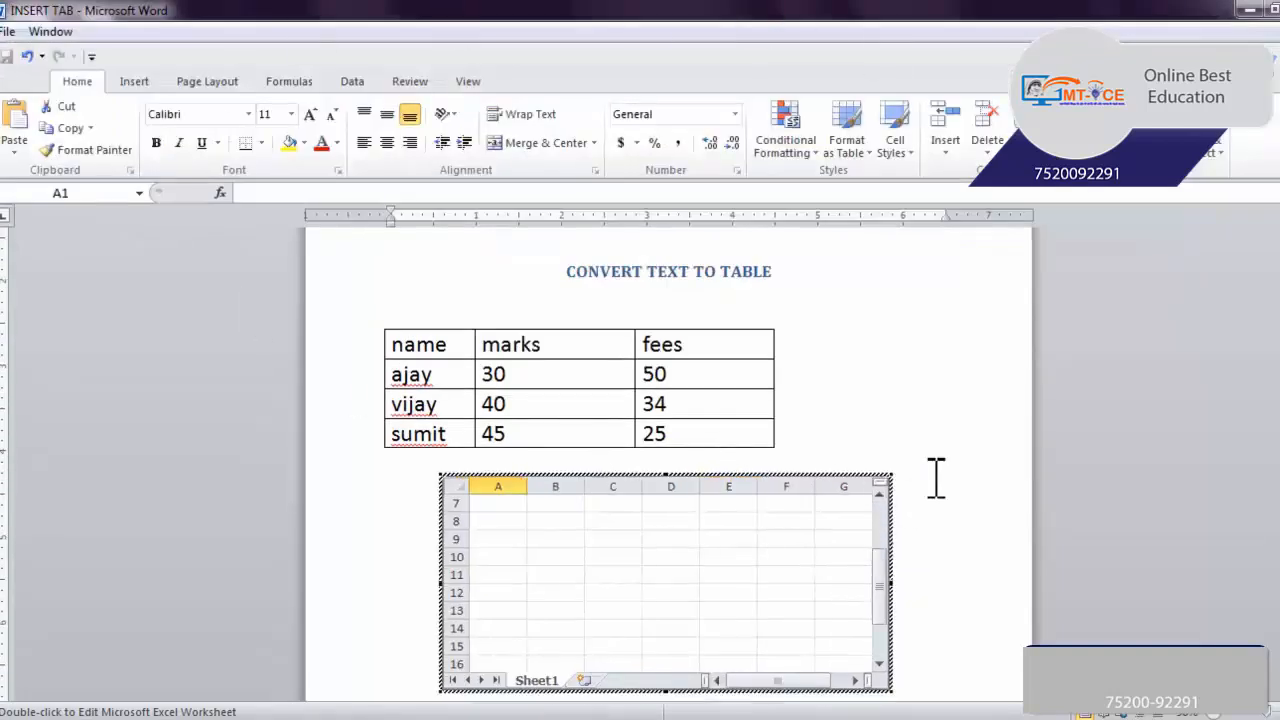
{"action": "left_click", "coordinate": [668, 504]}
{"action": "left_click", "coordinate": [668, 555]}
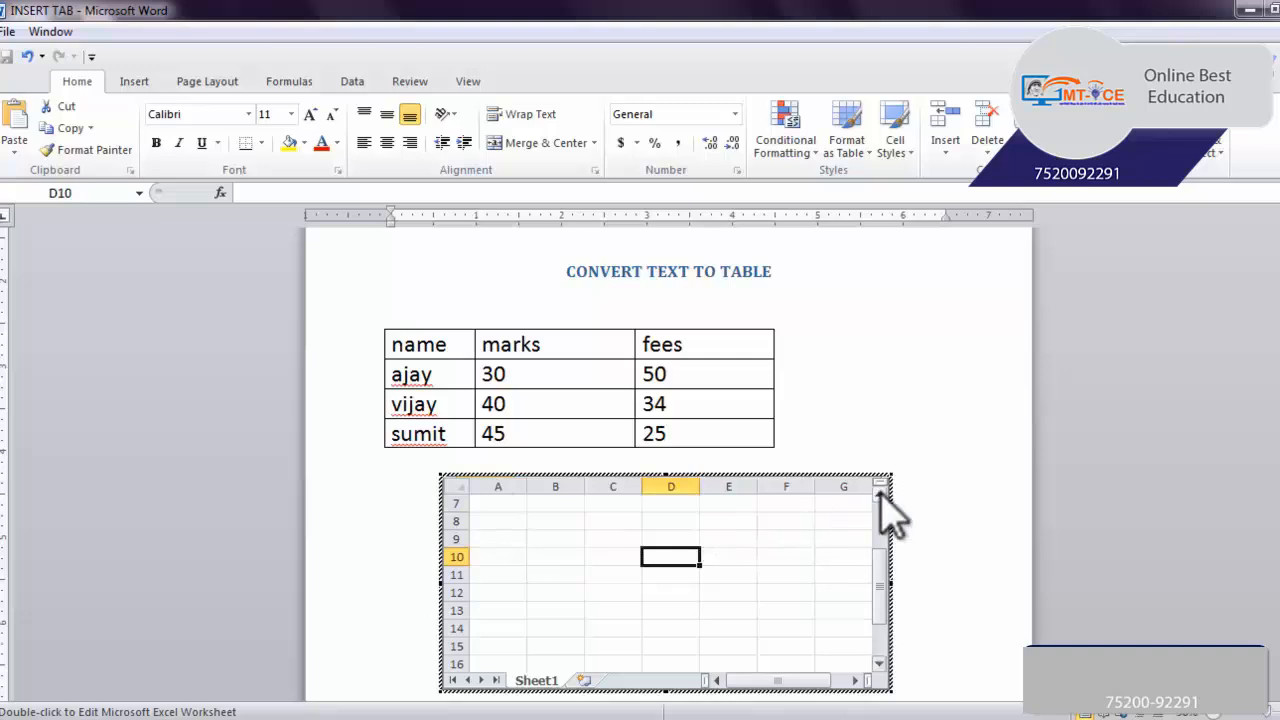
{"action": "left_click", "coordinate": [924, 432]}
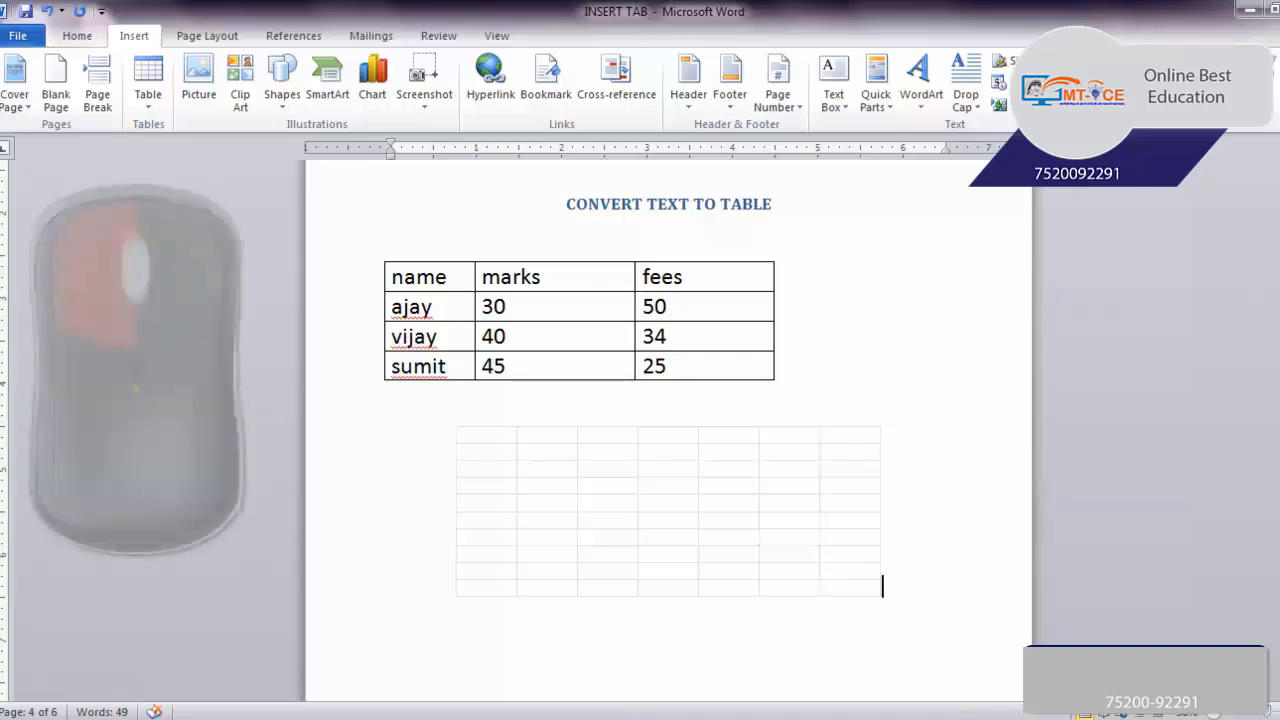
{"action": "left_click", "coordinate": [630, 510]}
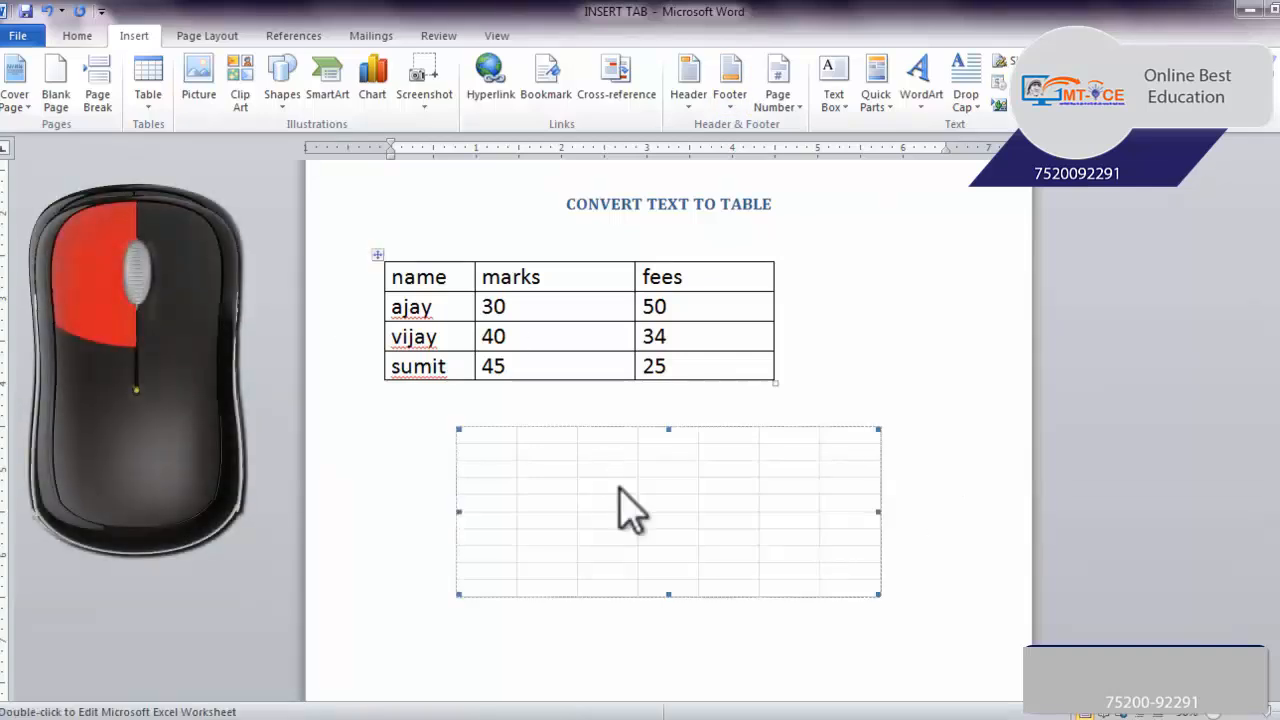
{"action": "left_click", "coordinate": [925, 460]}
{"action": "key", "text": "Delete"}
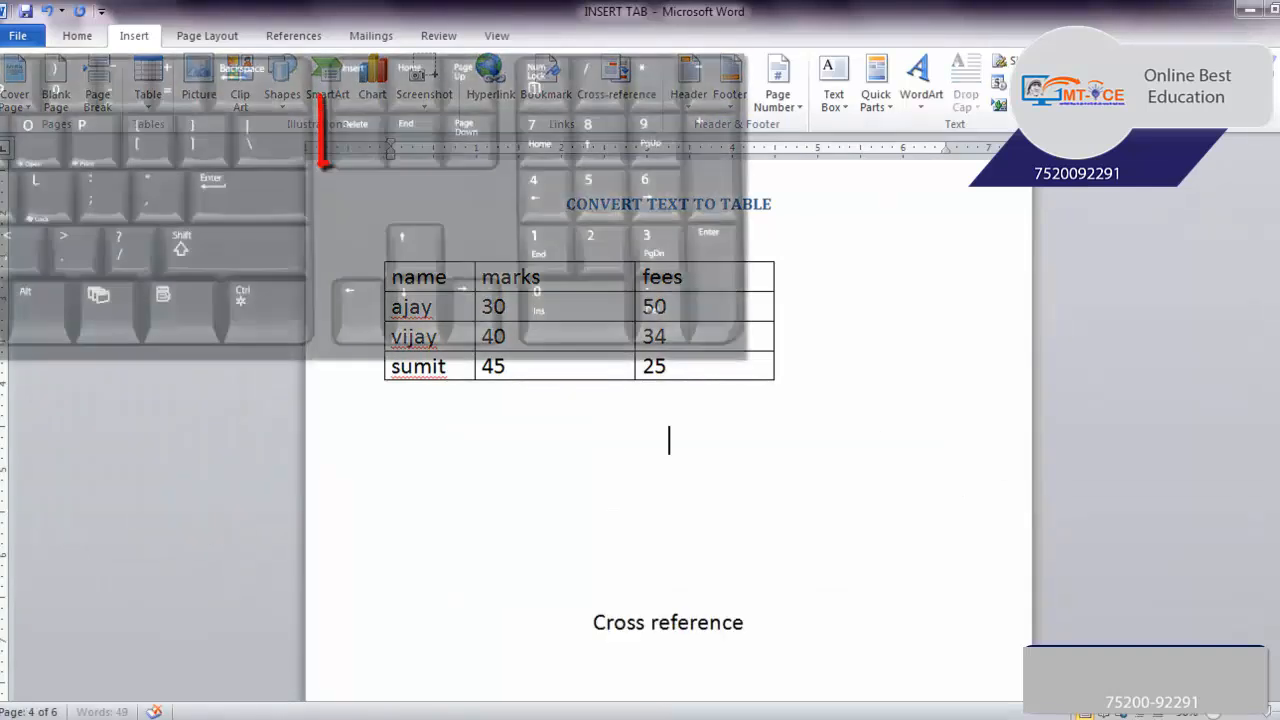
Insert the built-in Calendar 2 quick table on the empty last page
{"action": "left_click", "coordinate": [135, 38]}
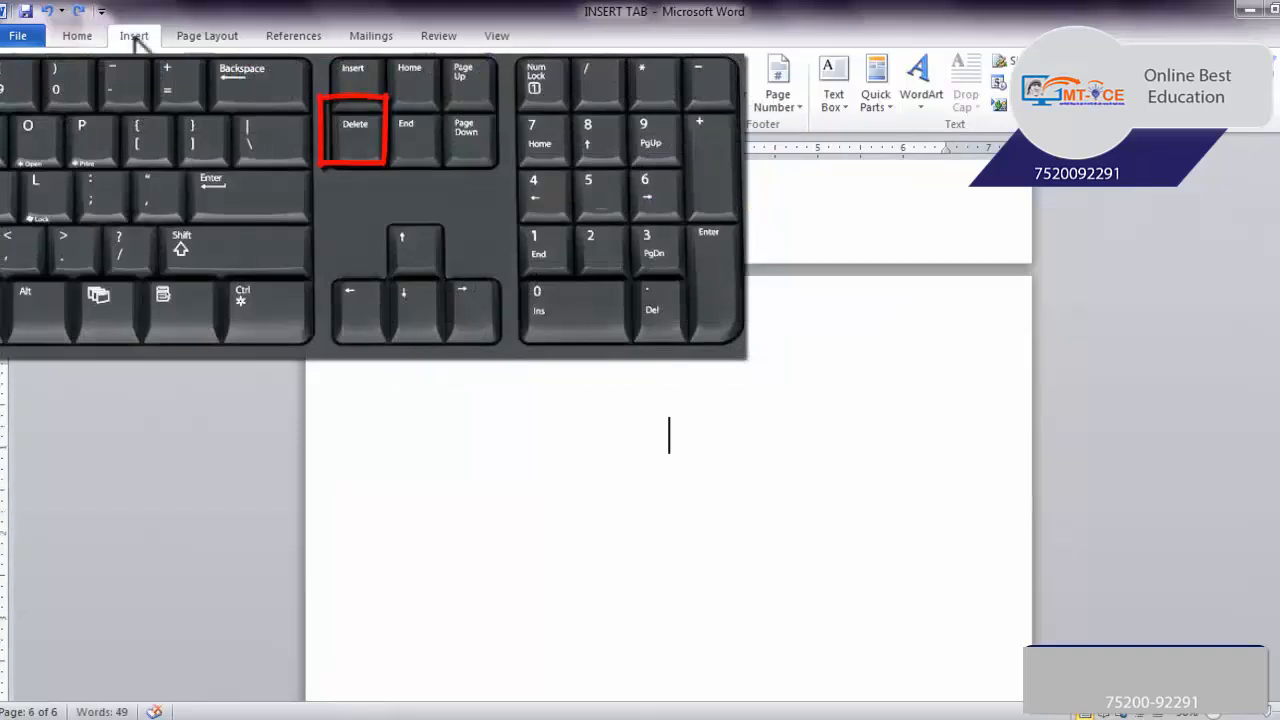
{"action": "left_click", "coordinate": [148, 85]}
{"action": "mouse_move", "coordinate": [206, 399]}
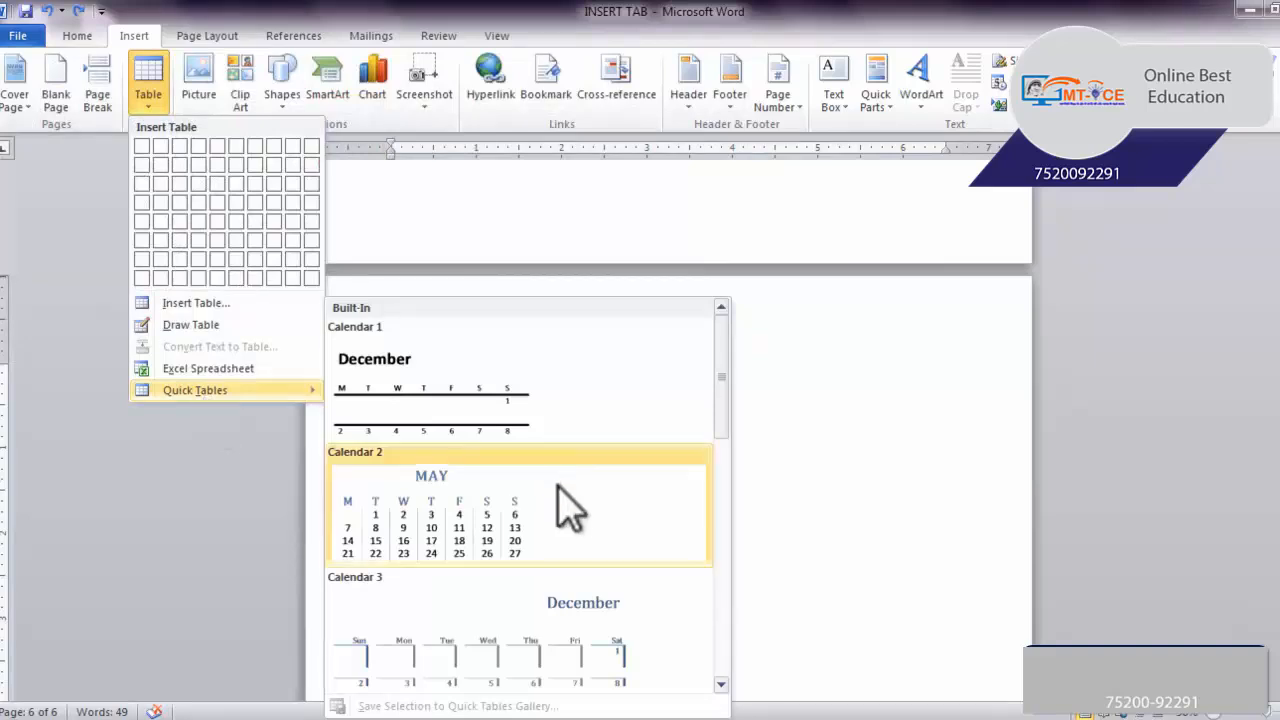
{"action": "scroll", "coordinate": [665, 470], "scroll_direction": "down", "scroll_amount": 5}
{"action": "scroll", "coordinate": [733, 558], "scroll_direction": "up", "scroll_amount": 5}
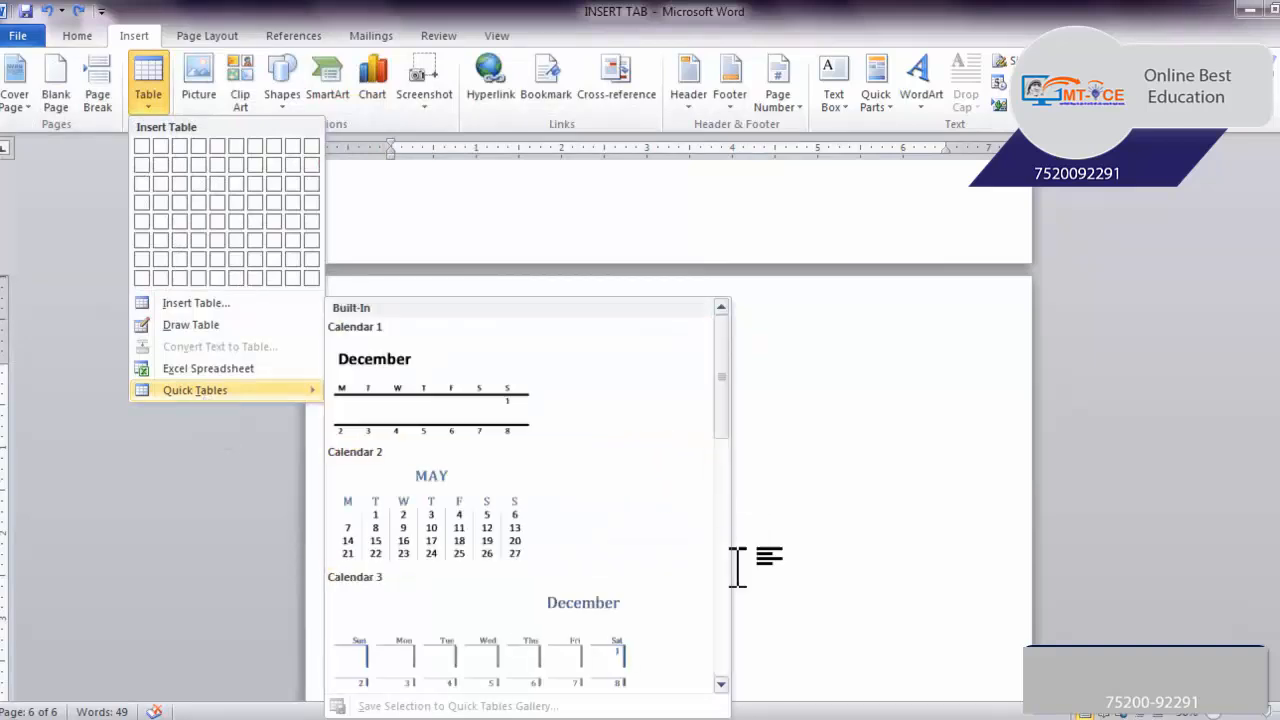
{"action": "scroll", "coordinate": [735, 437], "scroll_direction": "down", "scroll_amount": 1}
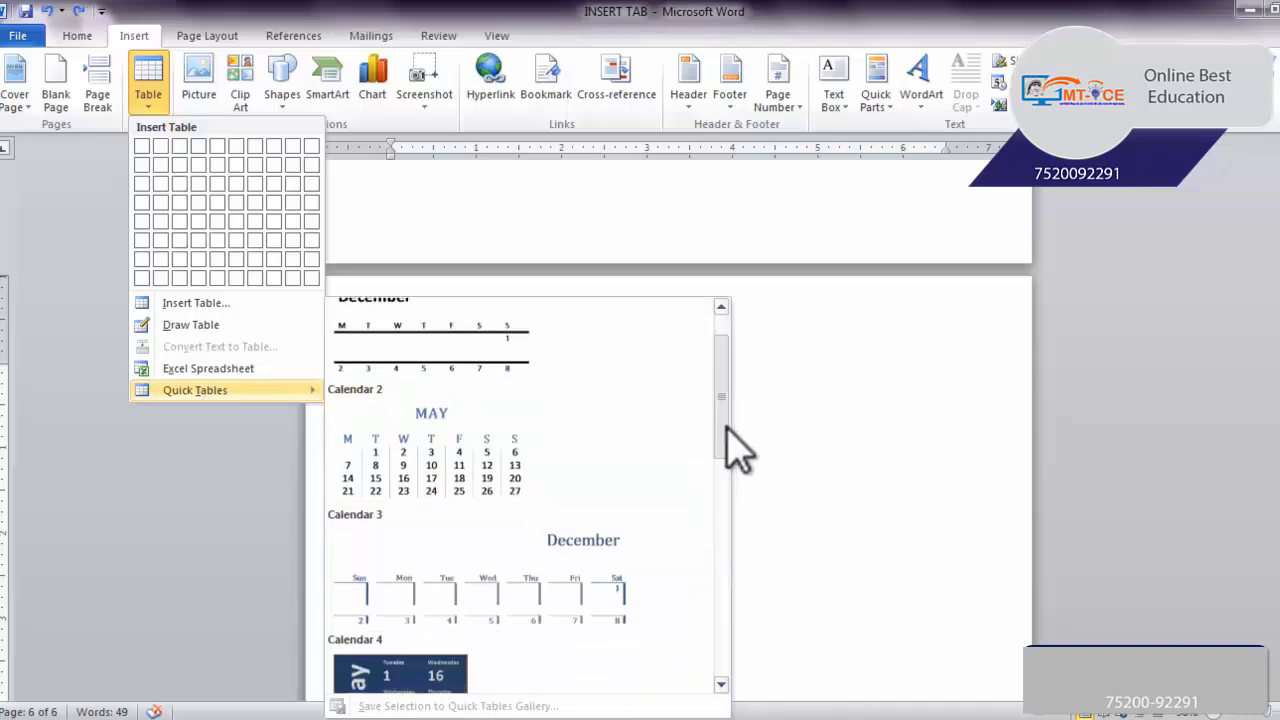
{"action": "left_click", "coordinate": [478, 460]}
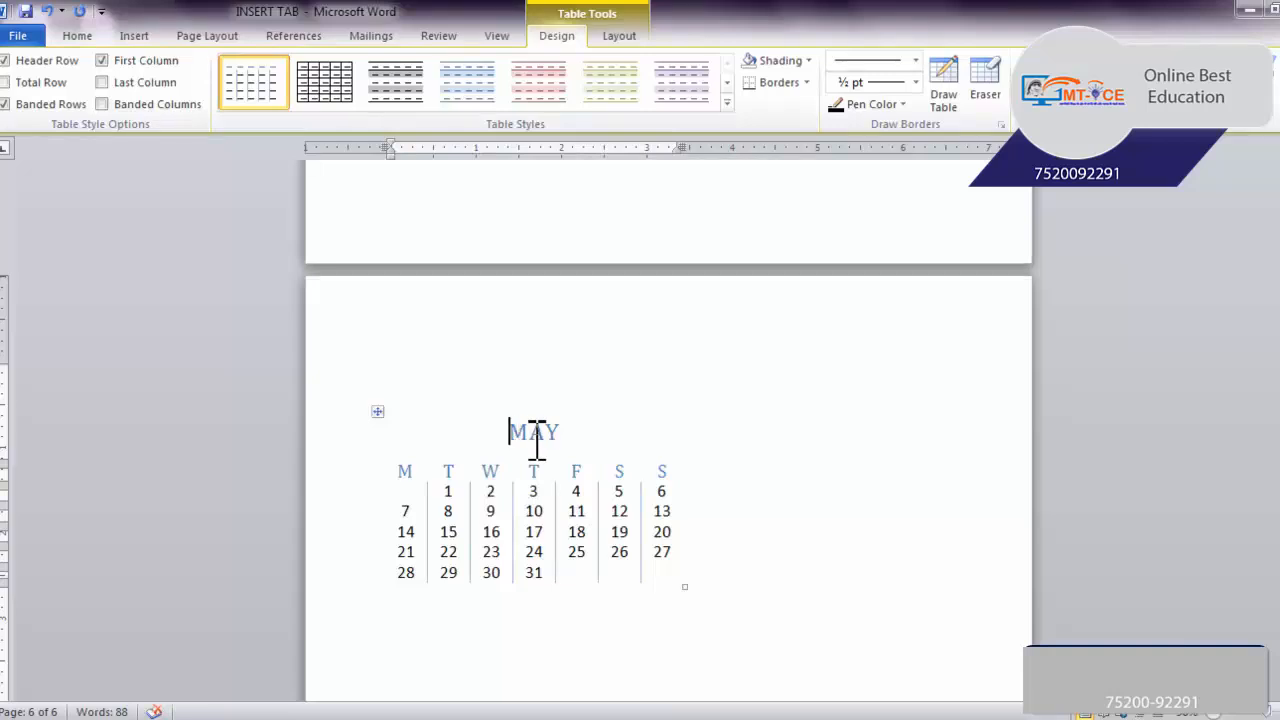
Replace the calendar's MAY title with SALE and change the 7 in its first column to 10
{"action": "type", "text": "SALE"}
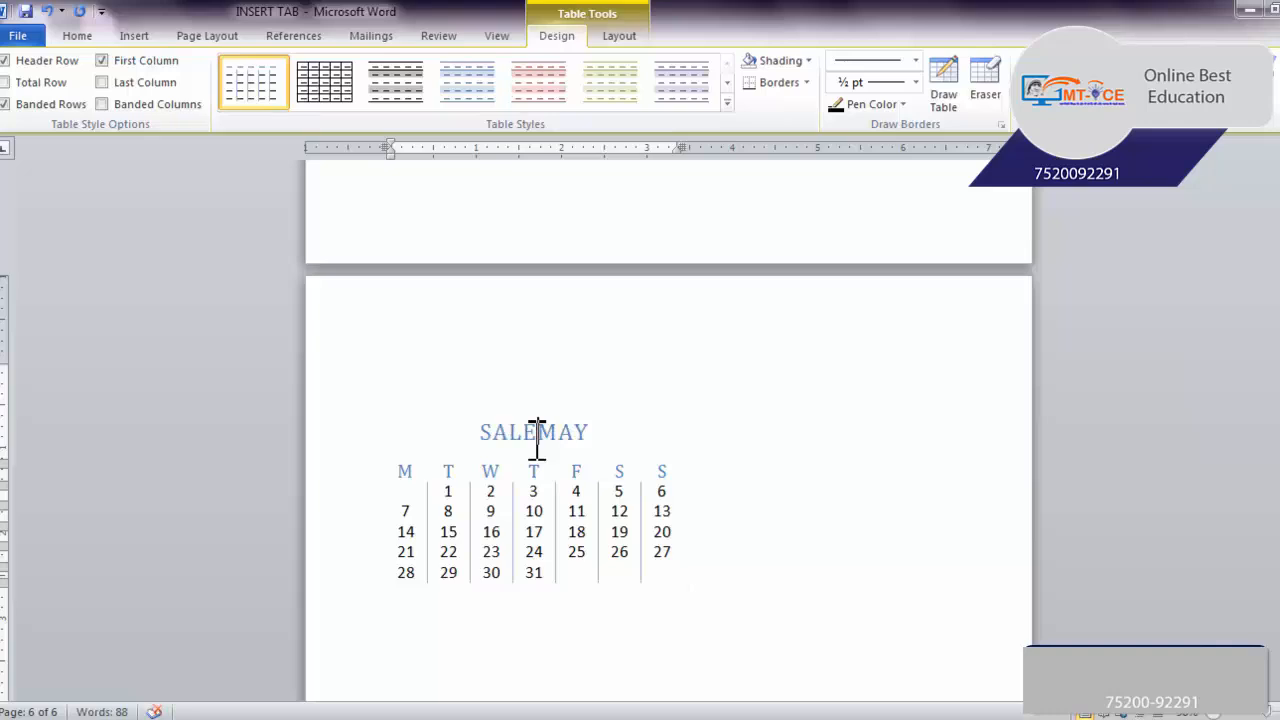
{"action": "key", "text": "Delete"}
{"action": "key", "text": "Delete"}
{"action": "key", "text": "Delete"}
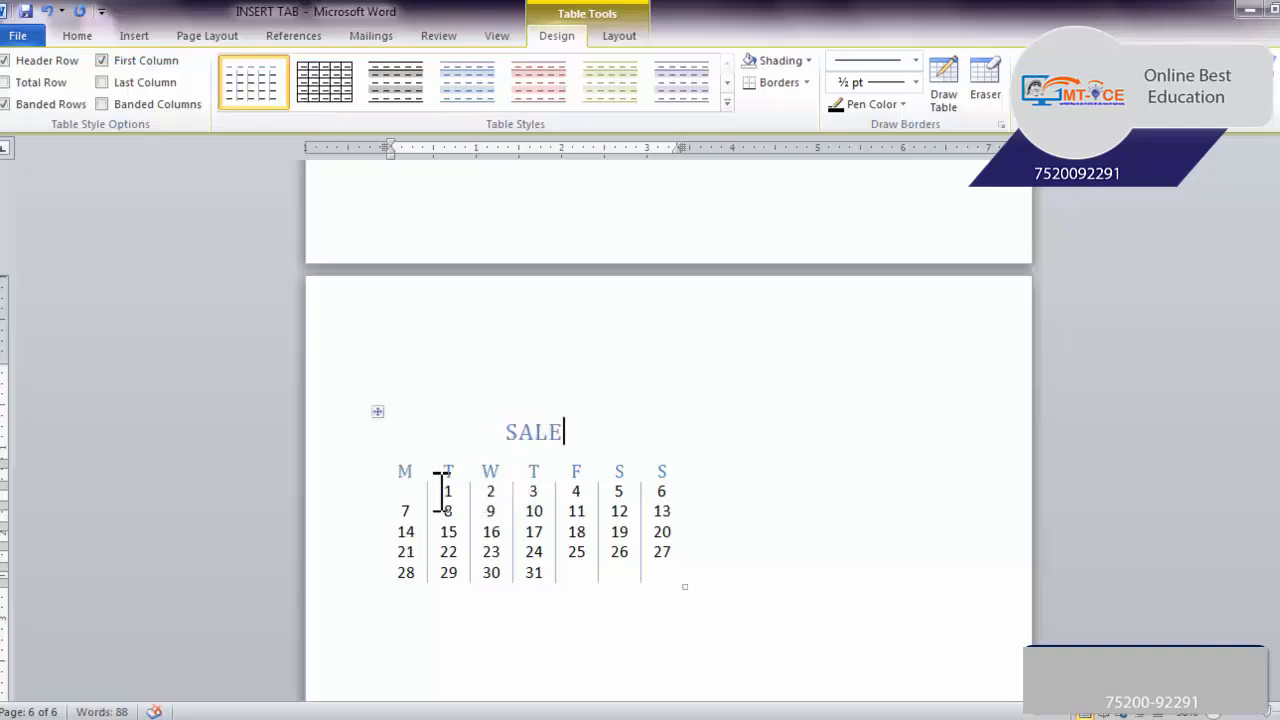
{"action": "left_click", "coordinate": [410, 511]}
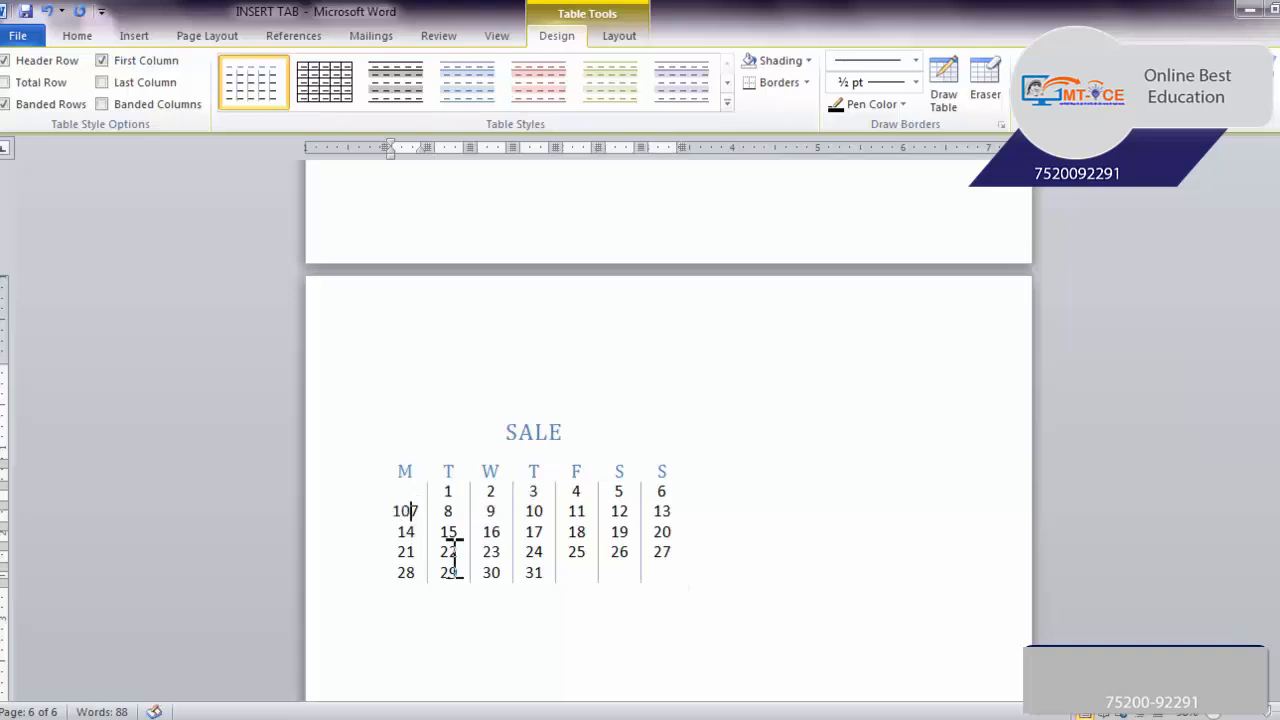
{"action": "left_click", "coordinate": [655, 407]}
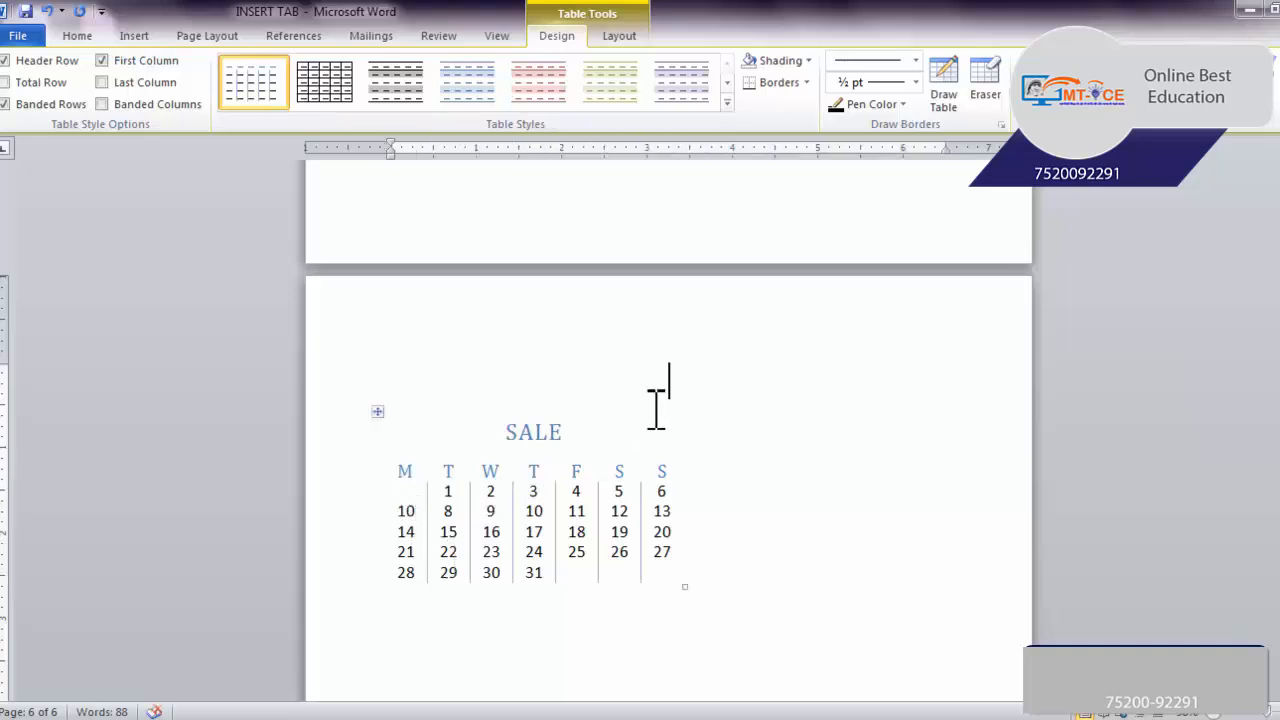
Select the whole City or Town matrix table and turn on its header row formatting
{"action": "scroll", "coordinate": [614, 449], "scroll_direction": "up", "scroll_amount": 5}
{"action": "scroll", "coordinate": [568, 446], "scroll_direction": "up", "scroll_amount": 3}
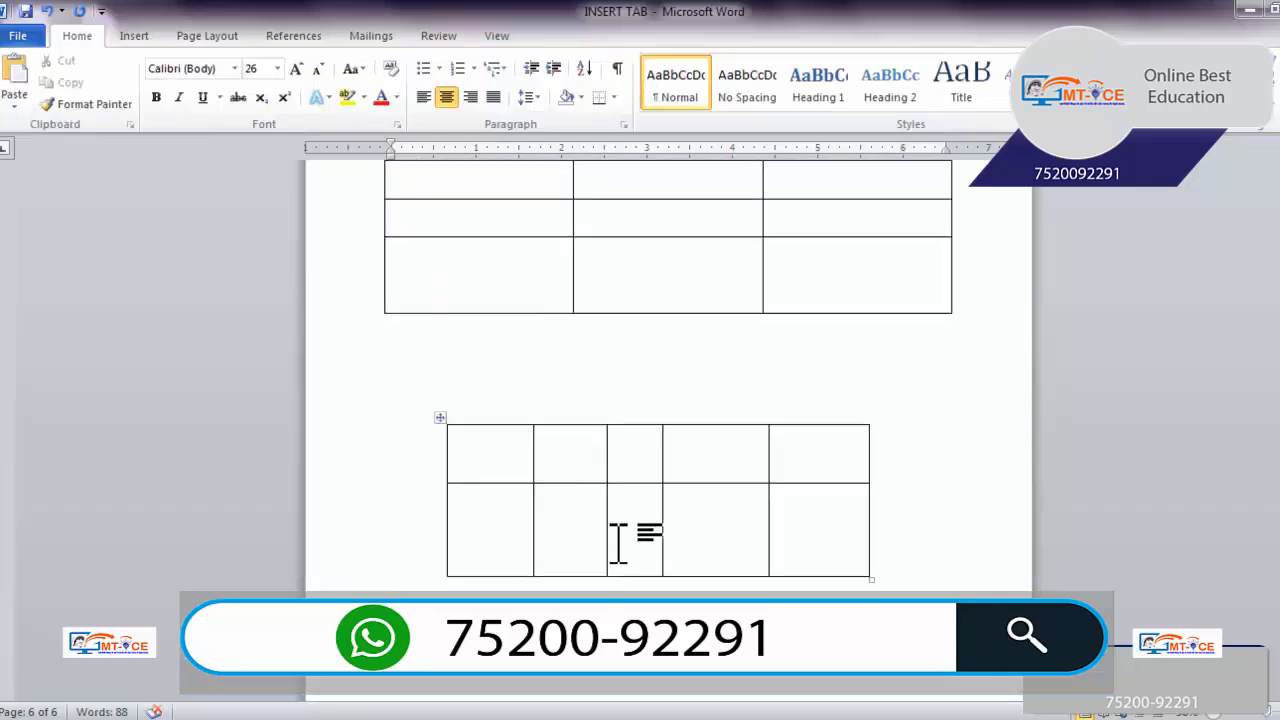
{"action": "scroll", "coordinate": [1114, 586], "scroll_direction": "down", "scroll_amount": 5}
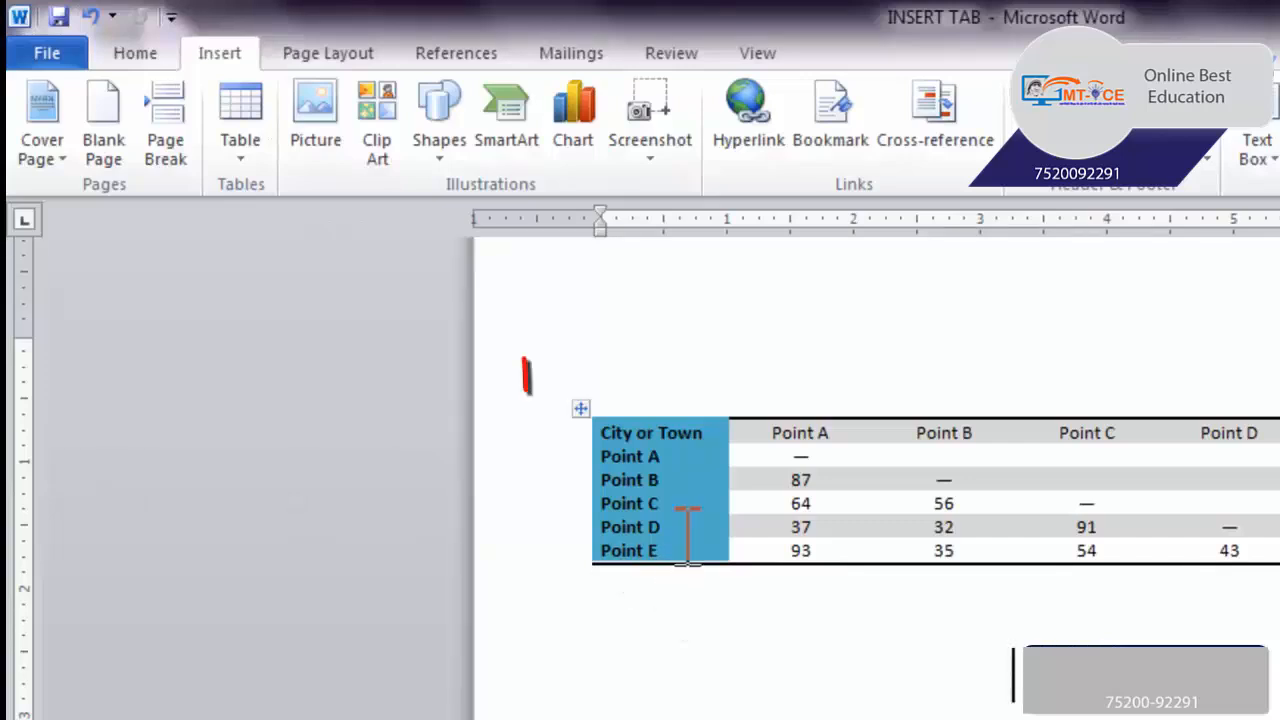
{"action": "left_click", "coordinate": [578, 415]}
{"action": "double_click", "coordinate": [581, 410]}
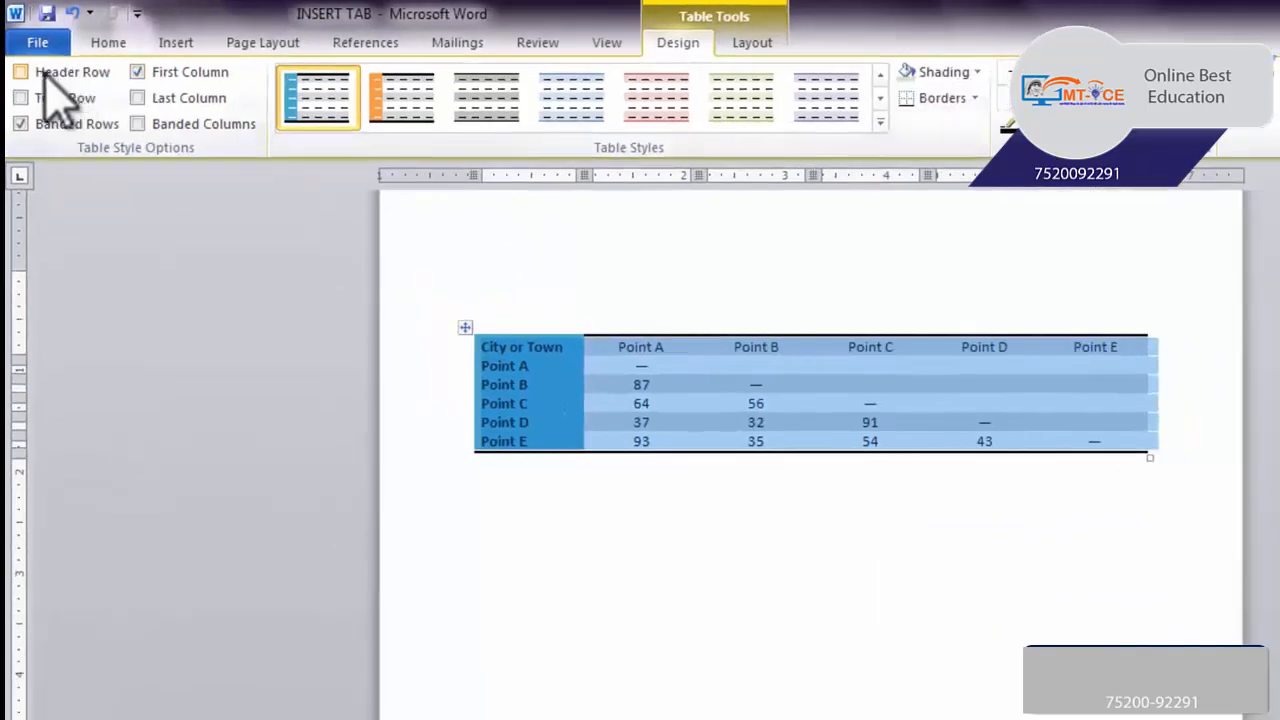
{"action": "left_click", "coordinate": [40, 72]}
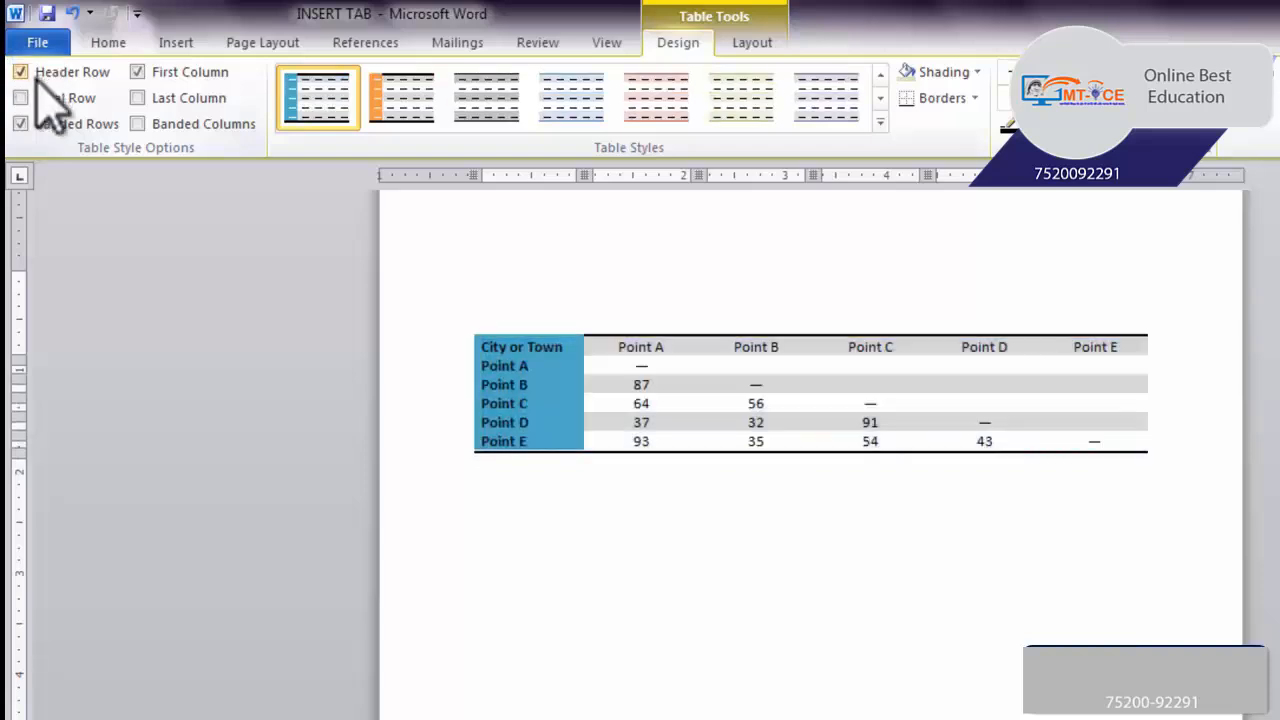
Try toggling the table's total row, banded rows, first column, last column and banded columns formatting, restoring each option
{"action": "left_click", "coordinate": [36, 98]}
{"action": "left_click", "coordinate": [34, 97]}
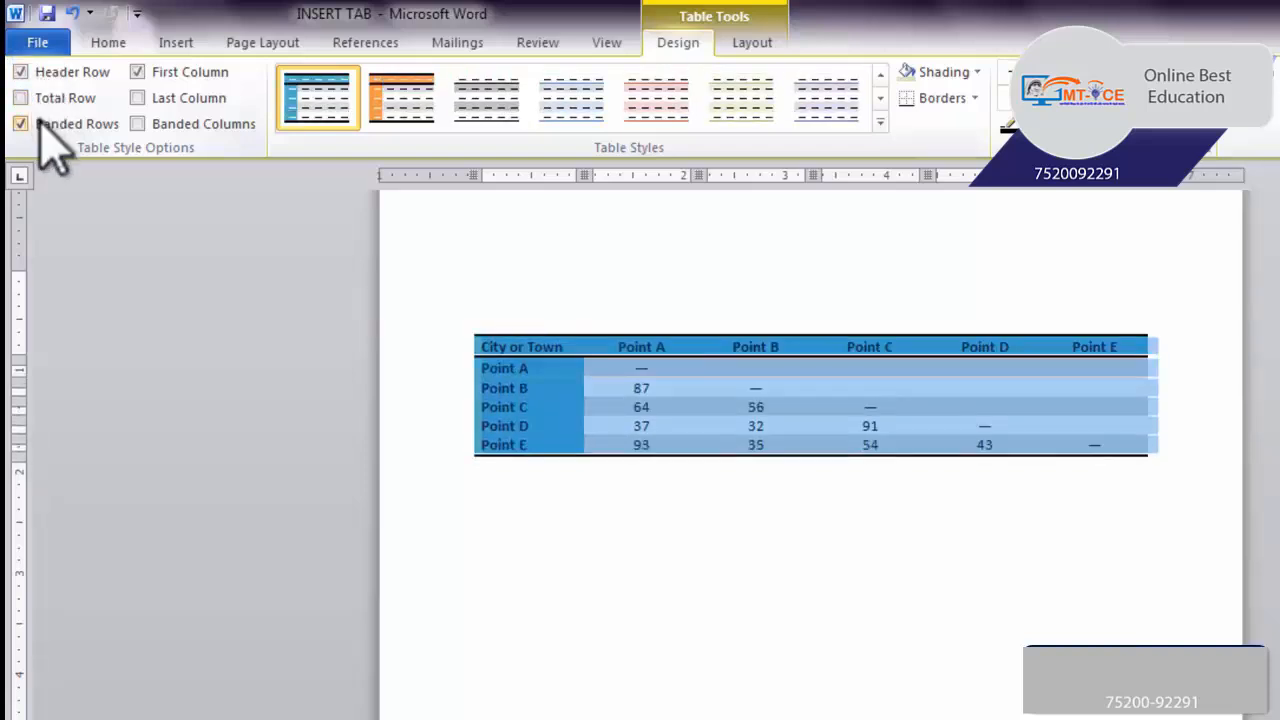
{"action": "left_click", "coordinate": [40, 122]}
{"action": "left_click", "coordinate": [40, 122]}
{"action": "left_click", "coordinate": [156, 78]}
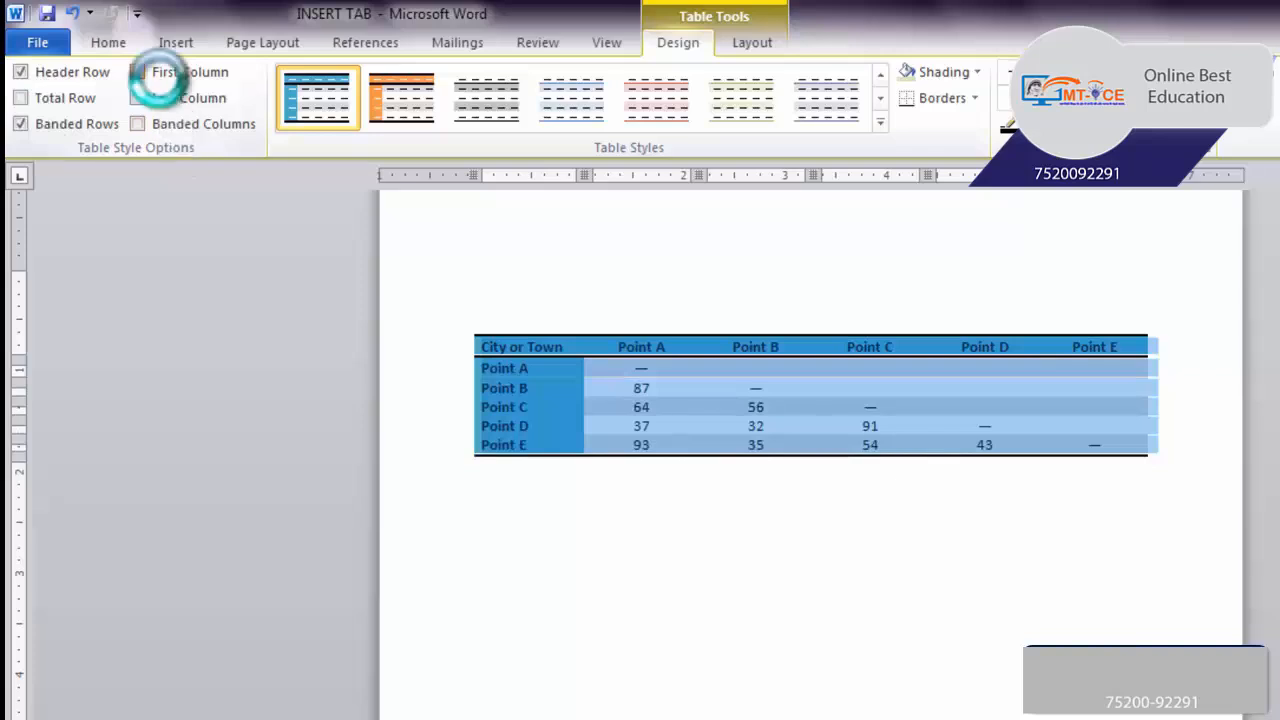
{"action": "left_click", "coordinate": [158, 78]}
{"action": "left_click", "coordinate": [160, 100]}
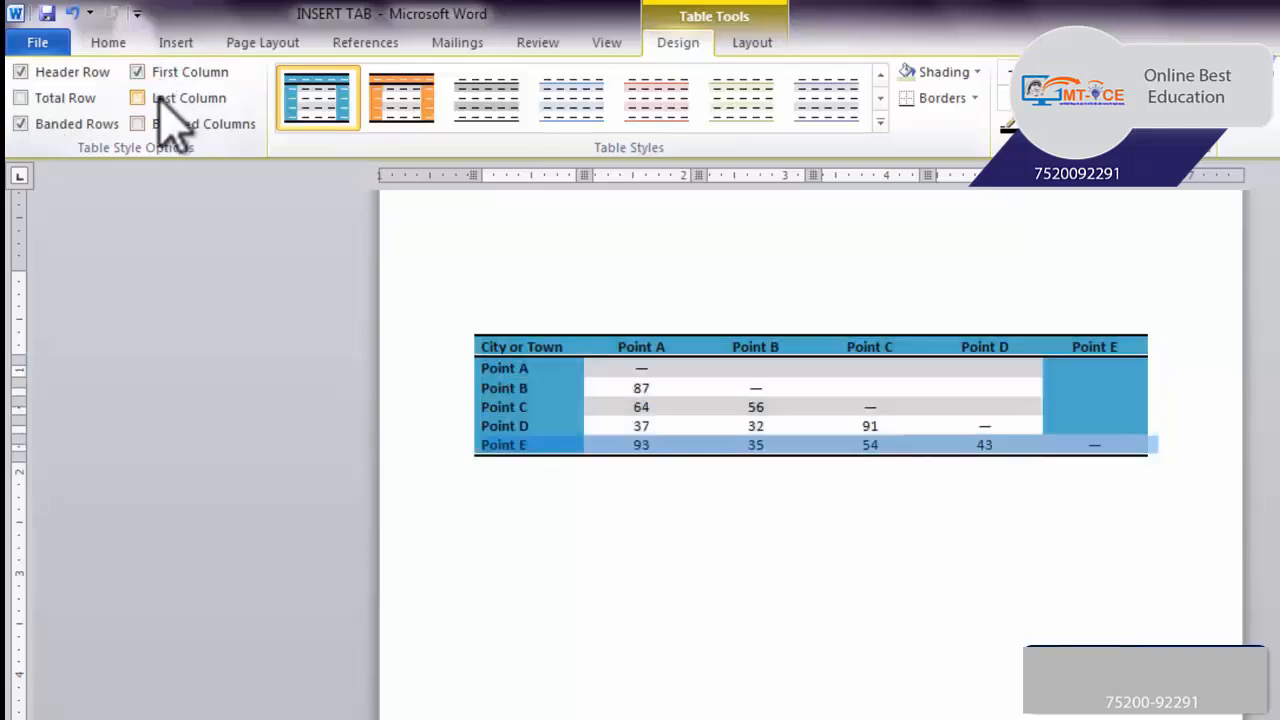
{"action": "left_click", "coordinate": [160, 102]}
{"action": "left_click", "coordinate": [156, 125]}
{"action": "left_click", "coordinate": [155, 125]}
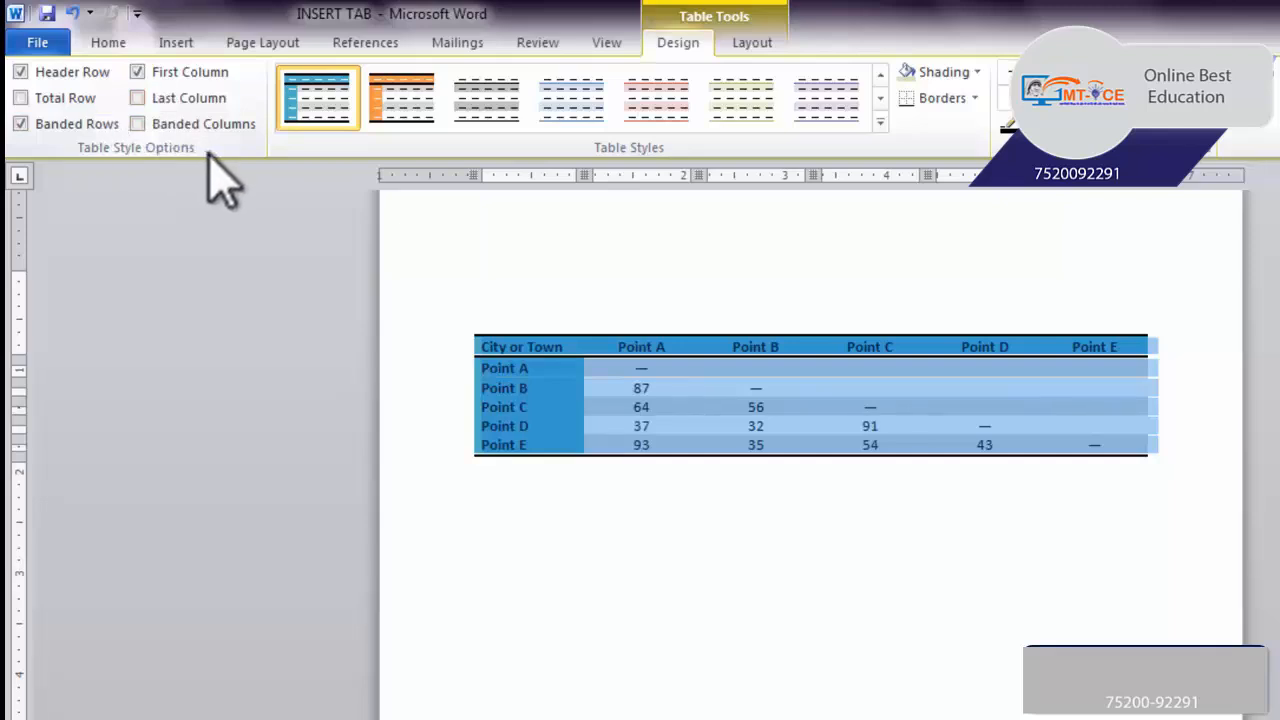
Apply the built-in table style with a purple header row and purple first column to the matrix table
{"action": "left_click", "coordinate": [590, 122]}
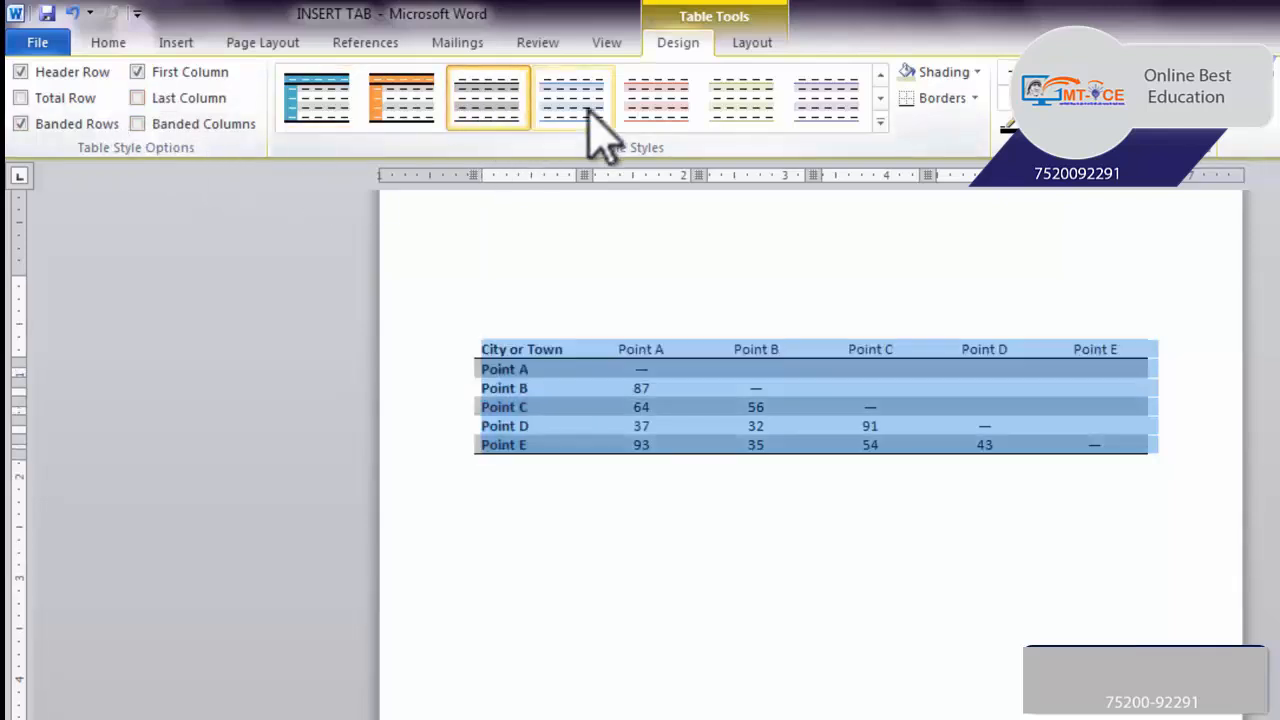
{"action": "left_click", "coordinate": [880, 122]}
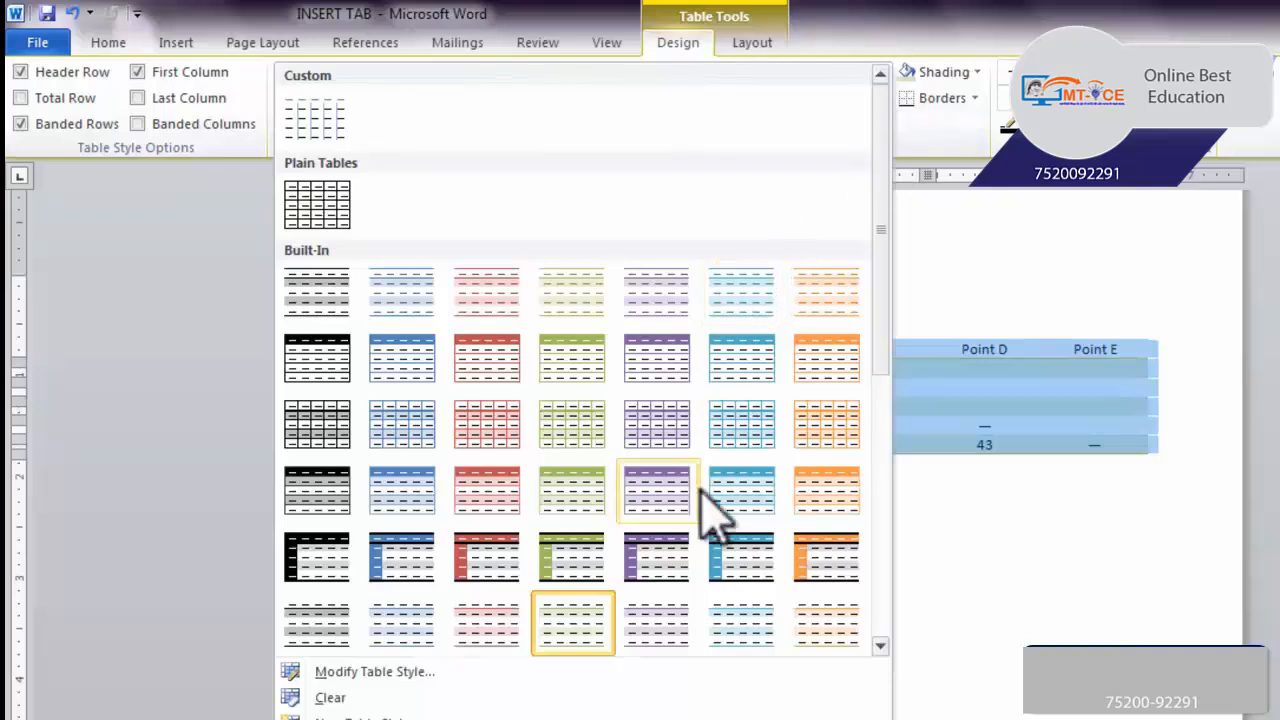
{"action": "left_click", "coordinate": [667, 558]}
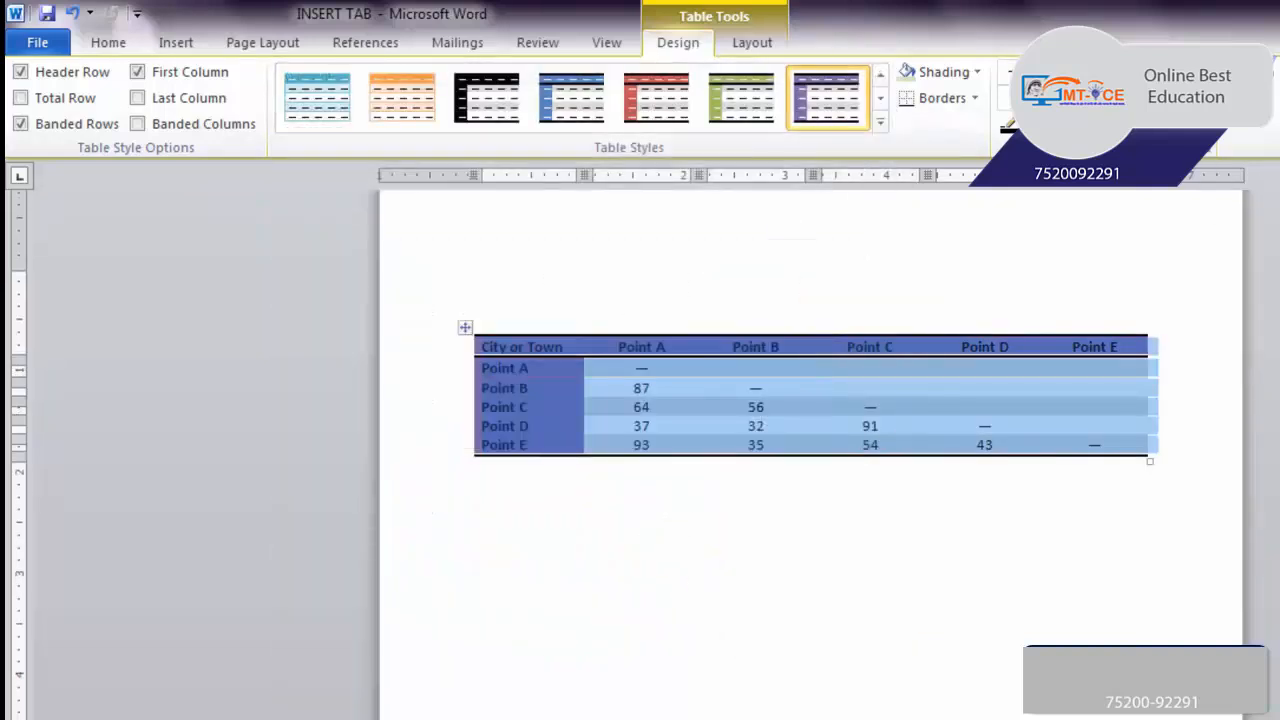
Shade the whole table in standard light green and replace that shading with standard yellow
{"action": "left_click", "coordinate": [978, 74]}
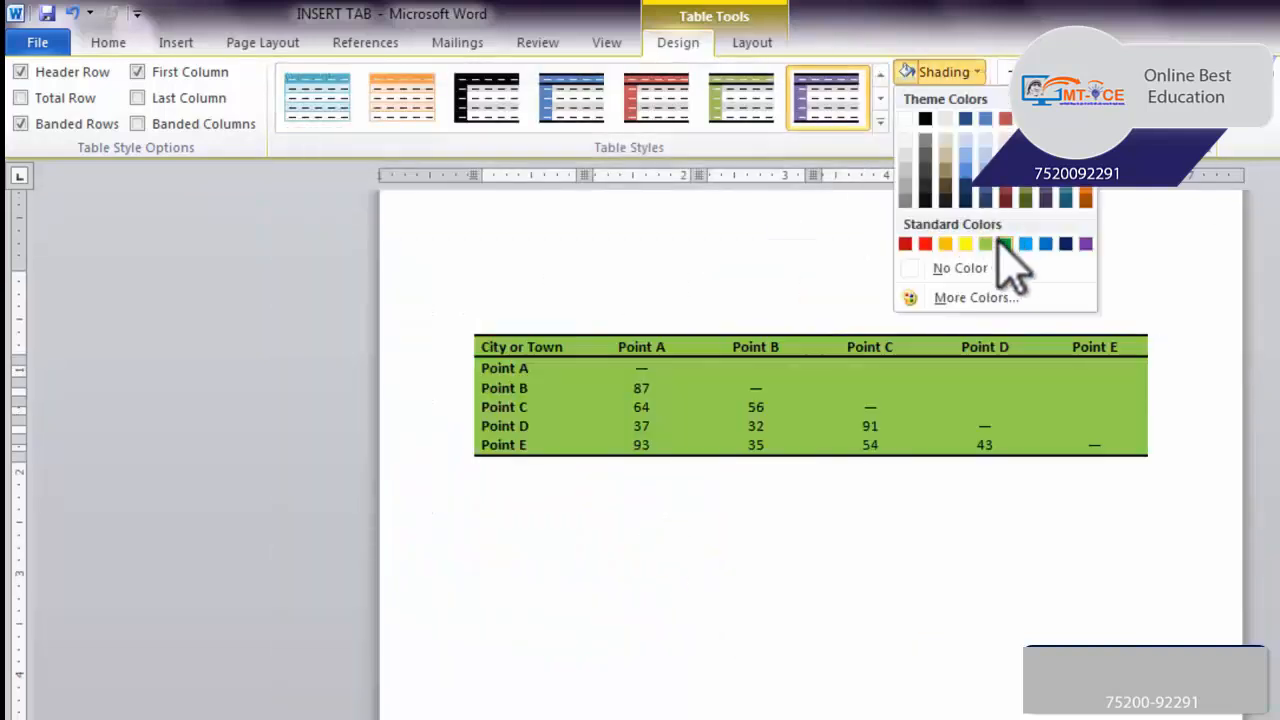
{"action": "left_click", "coordinate": [986, 244]}
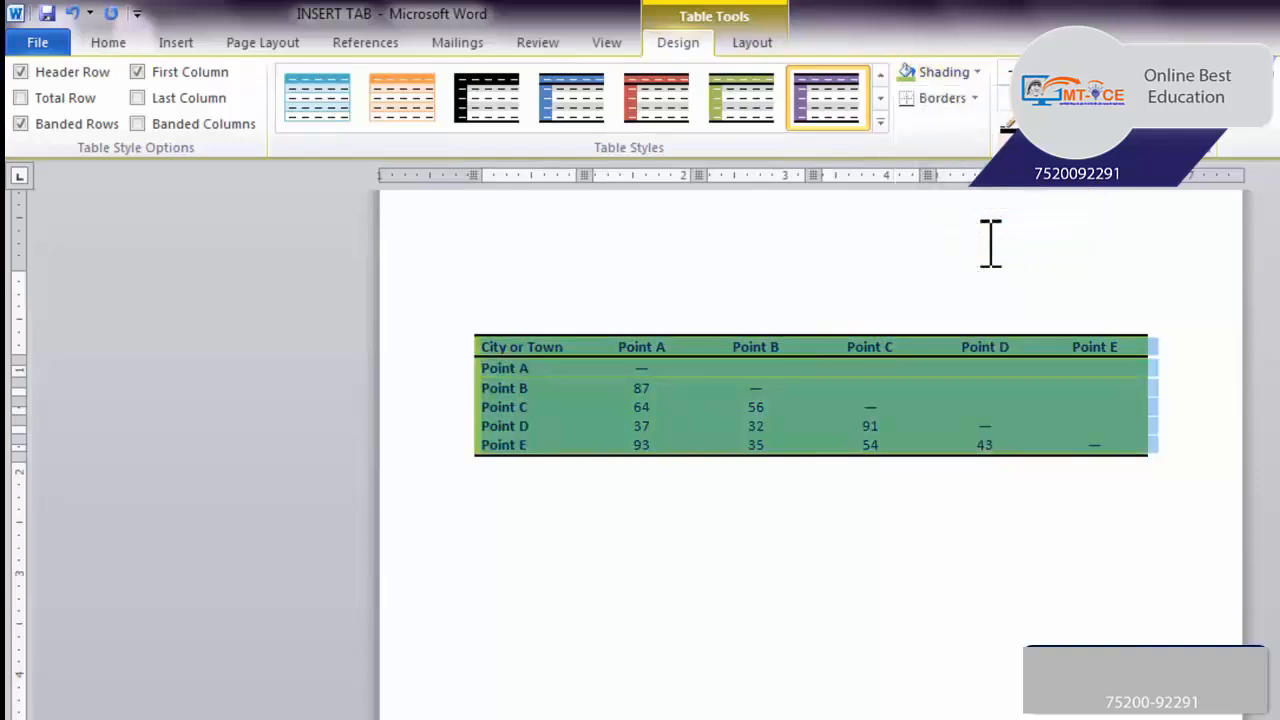
{"action": "left_click", "coordinate": [977, 73]}
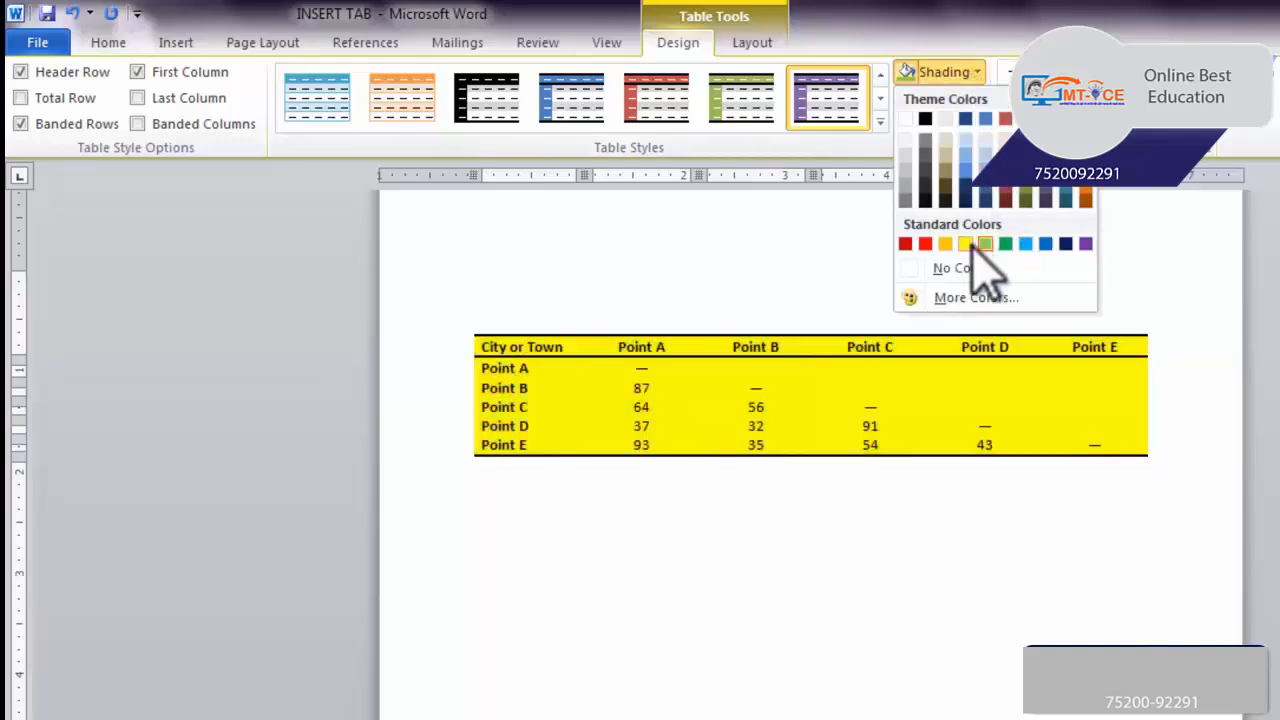
{"action": "key", "text": "Escape"}
Apply All Borders to the table and remove its top border
{"action": "left_click", "coordinate": [976, 97]}
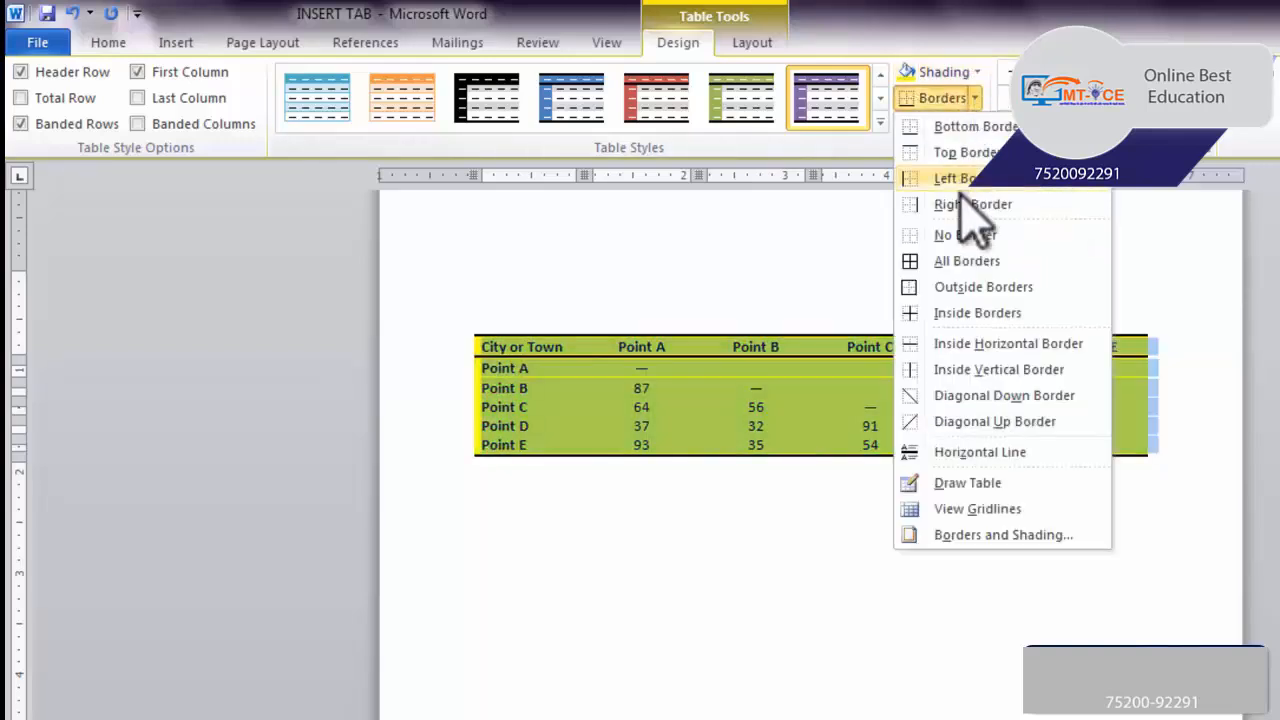
{"action": "left_click", "coordinate": [955, 261]}
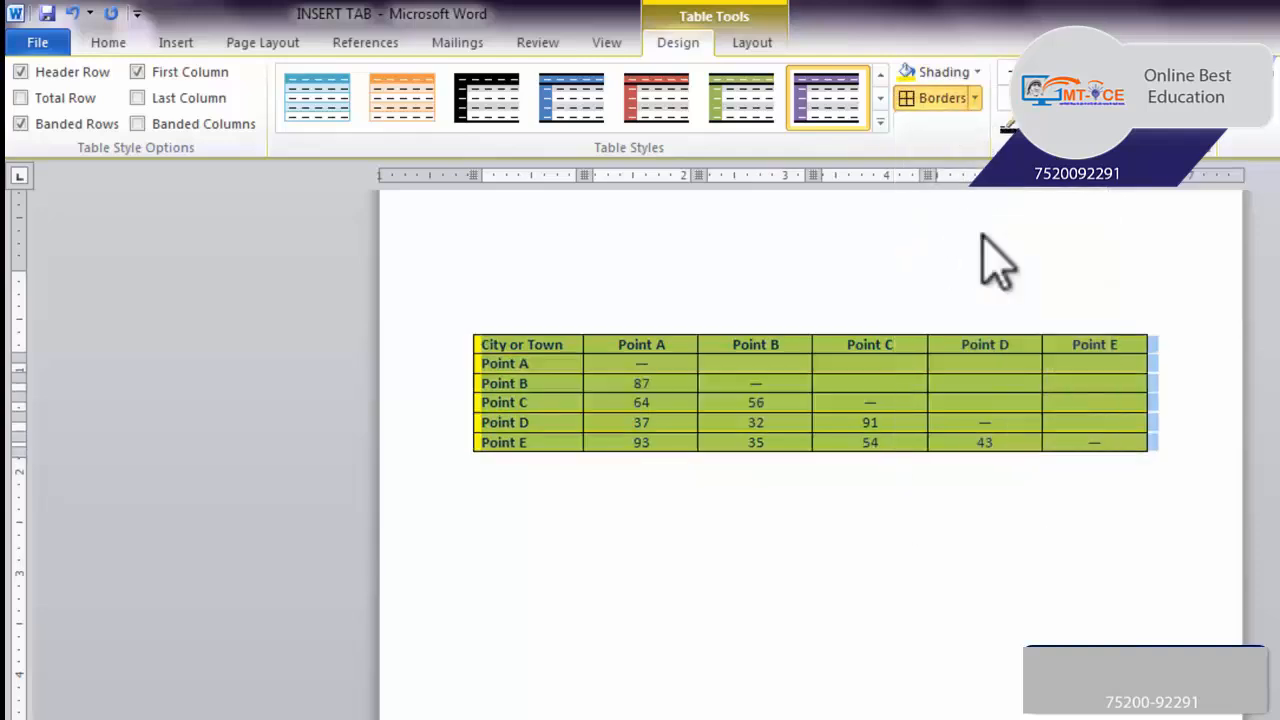
{"action": "left_click", "coordinate": [975, 98]}
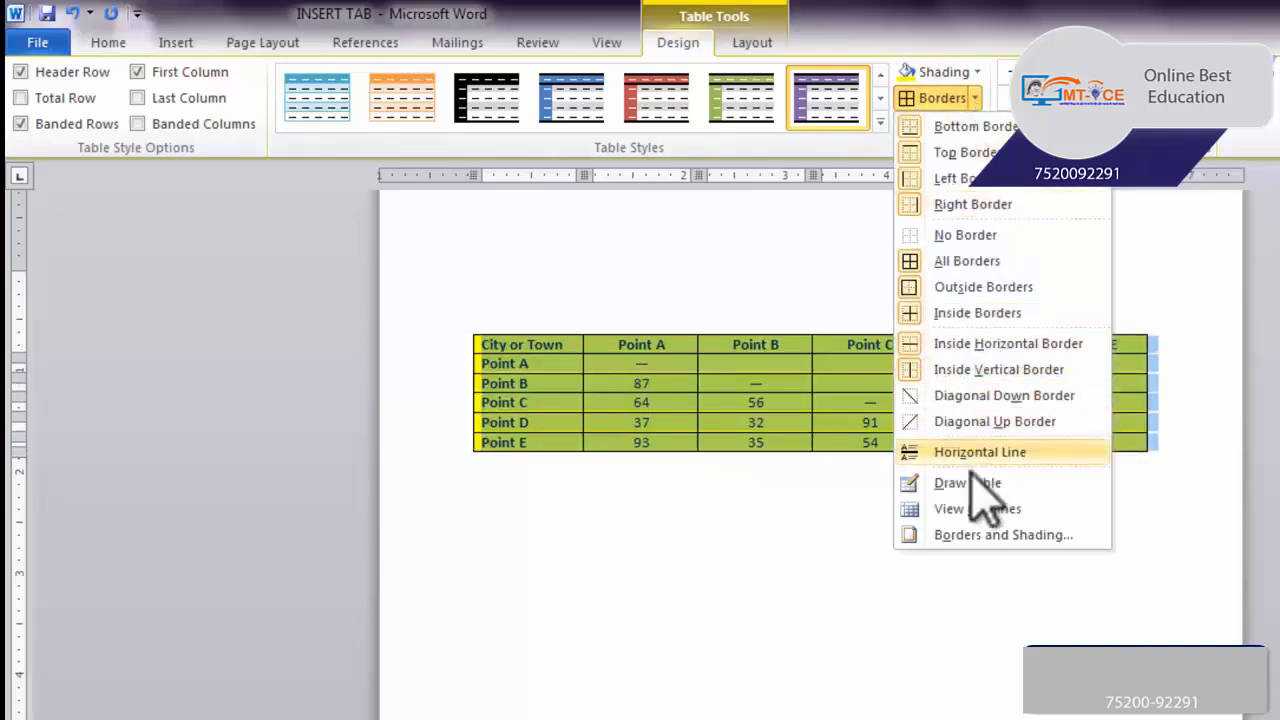
{"action": "left_click", "coordinate": [952, 154]}
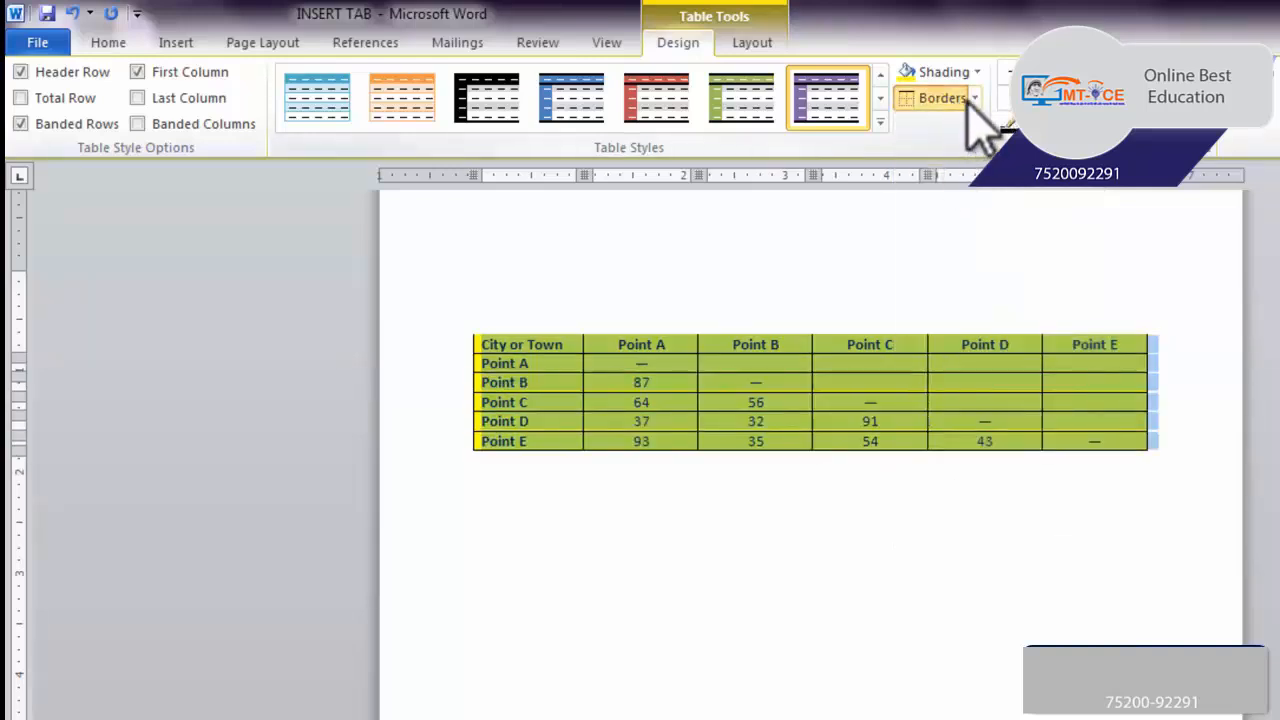
Remove every border from the table with the No Border option
{"action": "left_click", "coordinate": [978, 106]}
{"action": "left_click", "coordinate": [930, 231]}
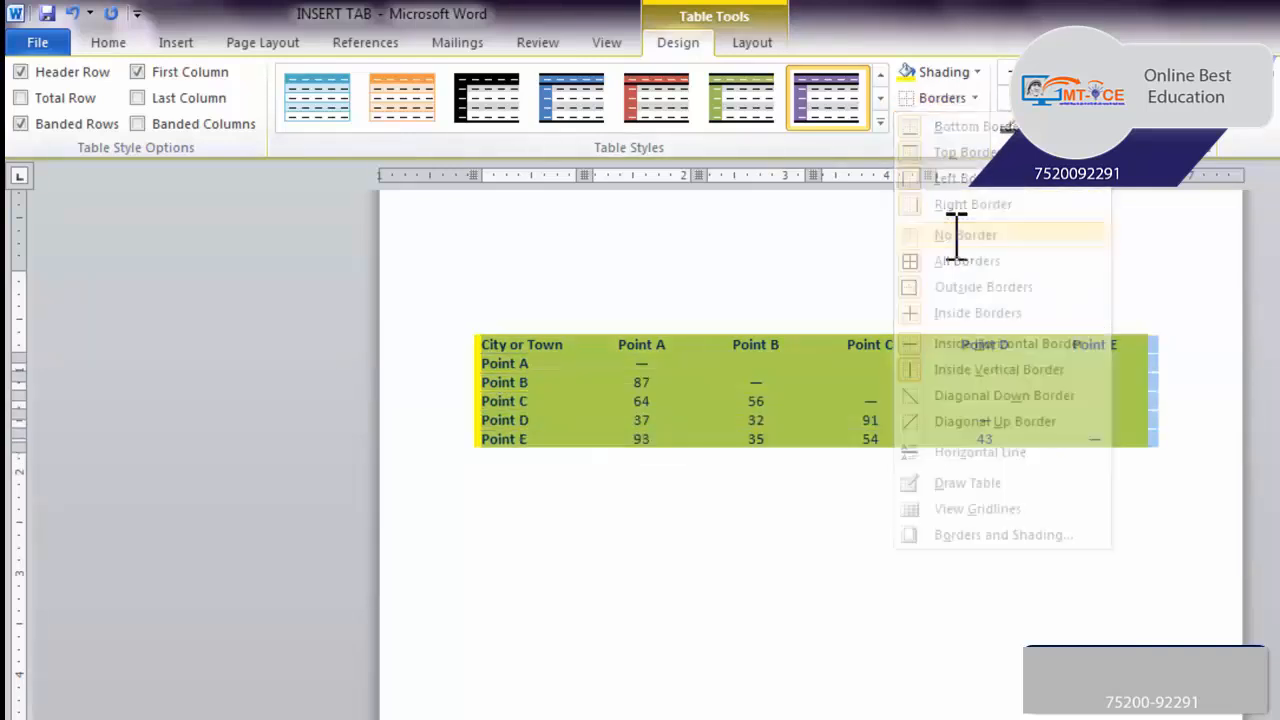
Reapply All Borders to the whole matrix table
{"action": "left_click", "coordinate": [968, 107]}
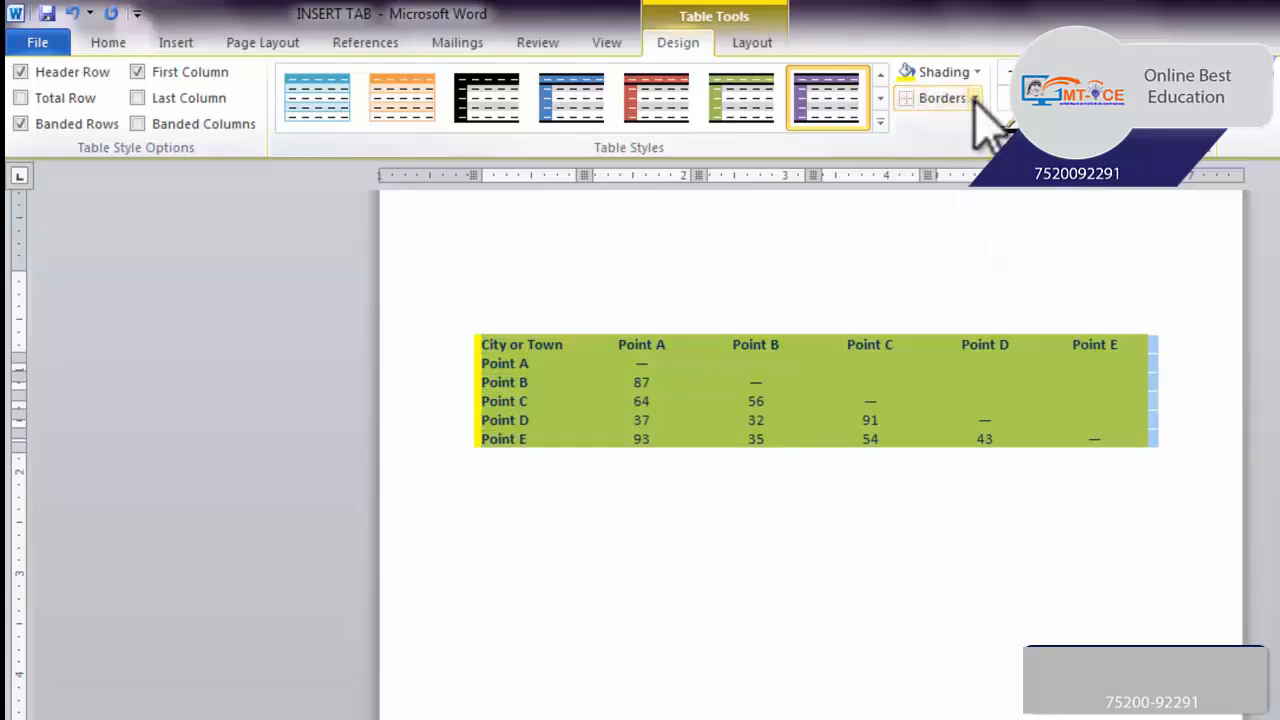
{"action": "left_click", "coordinate": [976, 101]}
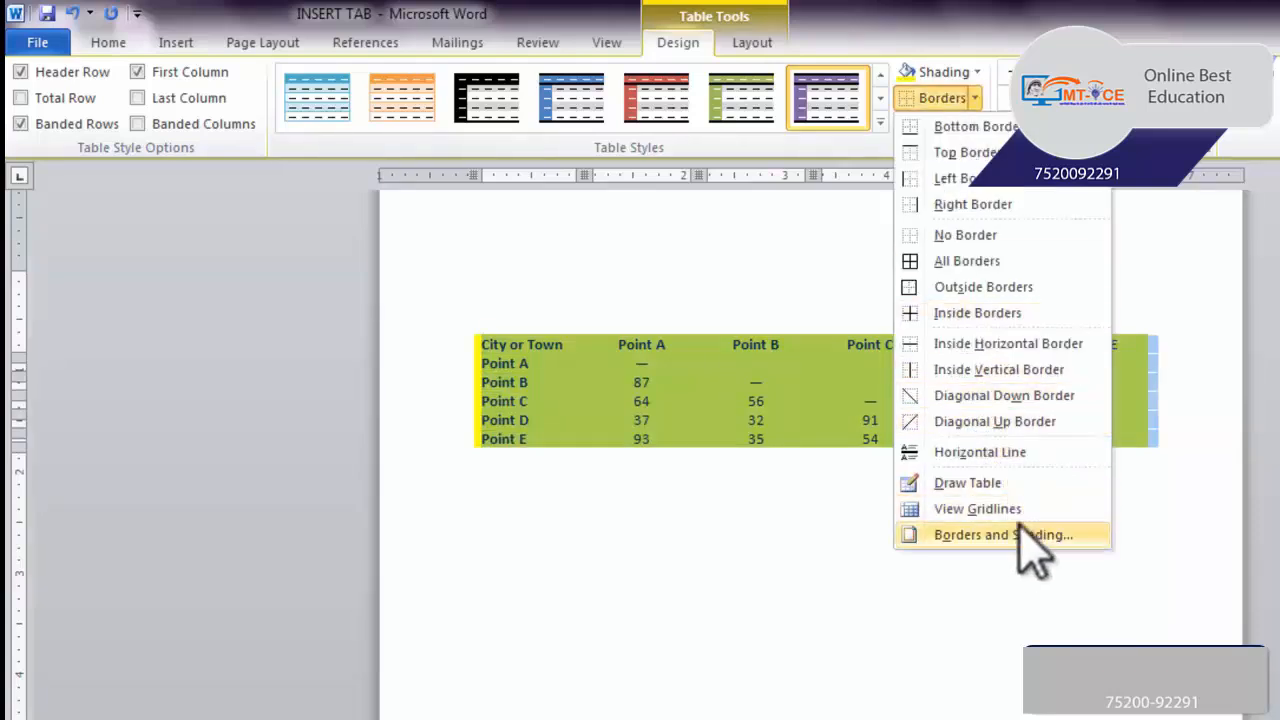
{"action": "left_click", "coordinate": [1030, 261]}
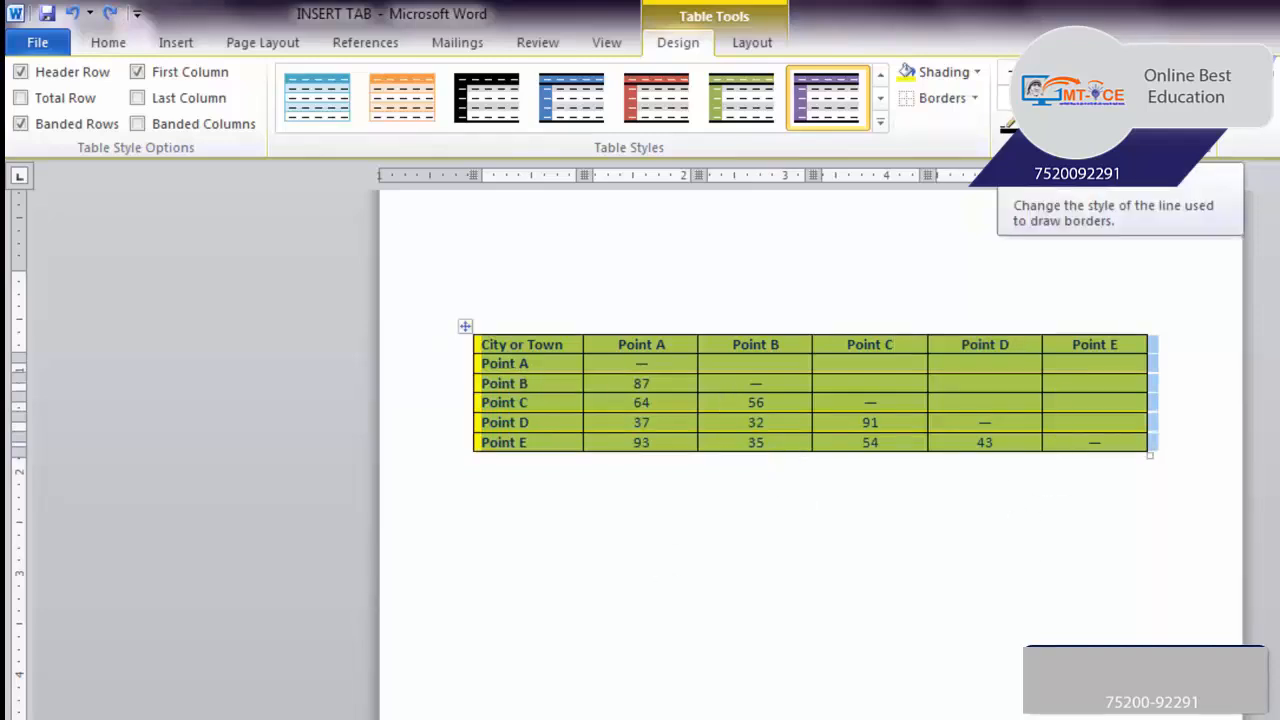
Choose a thick-and-thin double line style and draw it along the top edge of the City or Town and Point A header cells
{"action": "left_click", "coordinate": [1050, 72]}
{"action": "left_click", "coordinate": [1068, 395]}
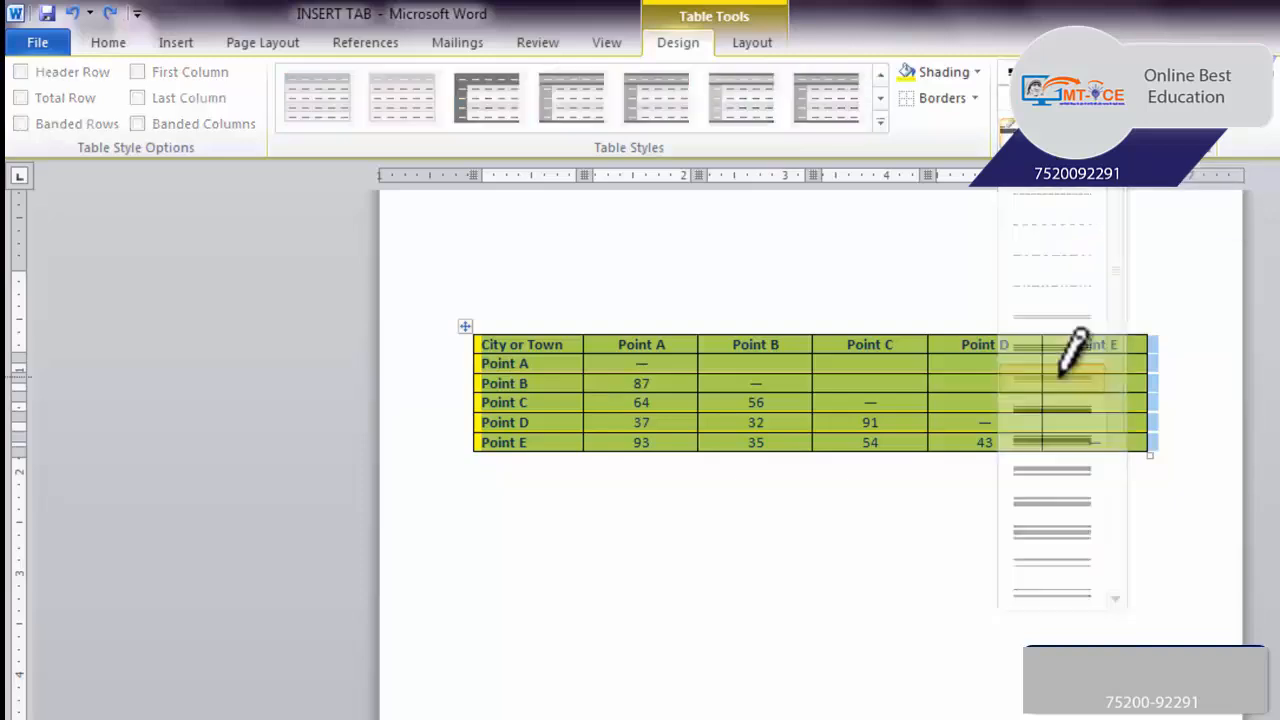
{"action": "left_click", "coordinate": [476, 335]}
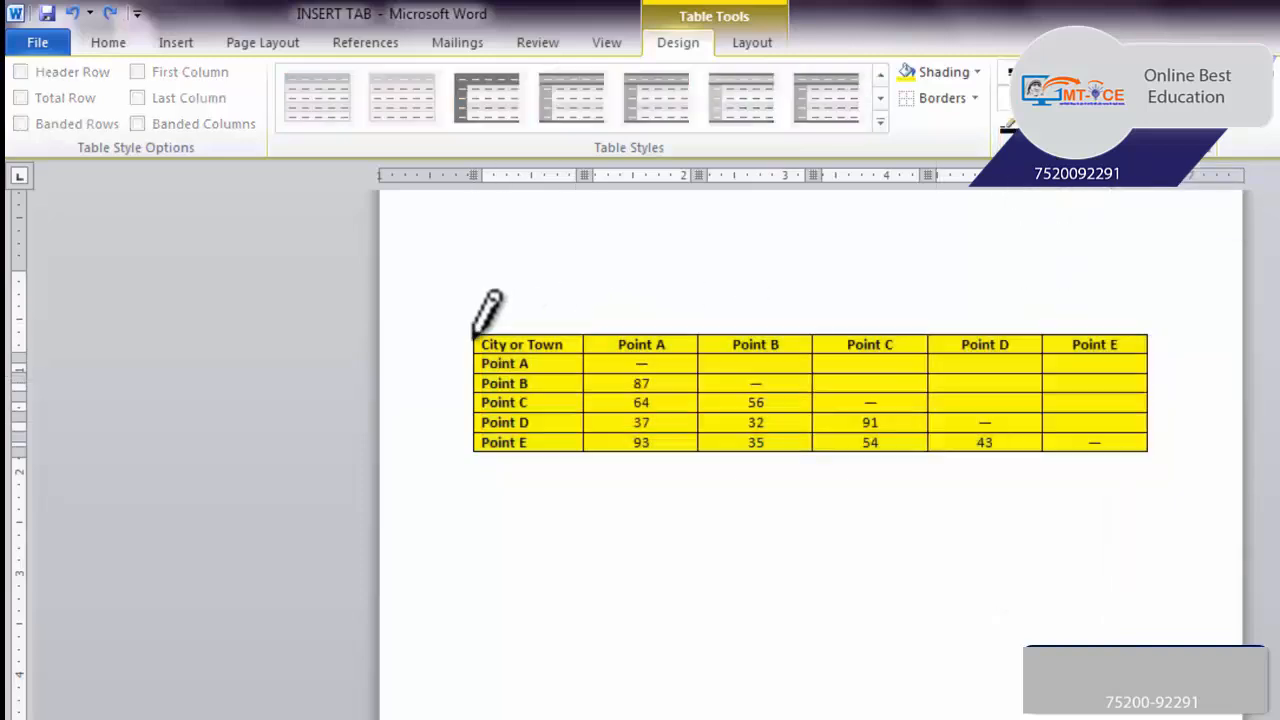
{"action": "left_click", "coordinate": [600, 335]}
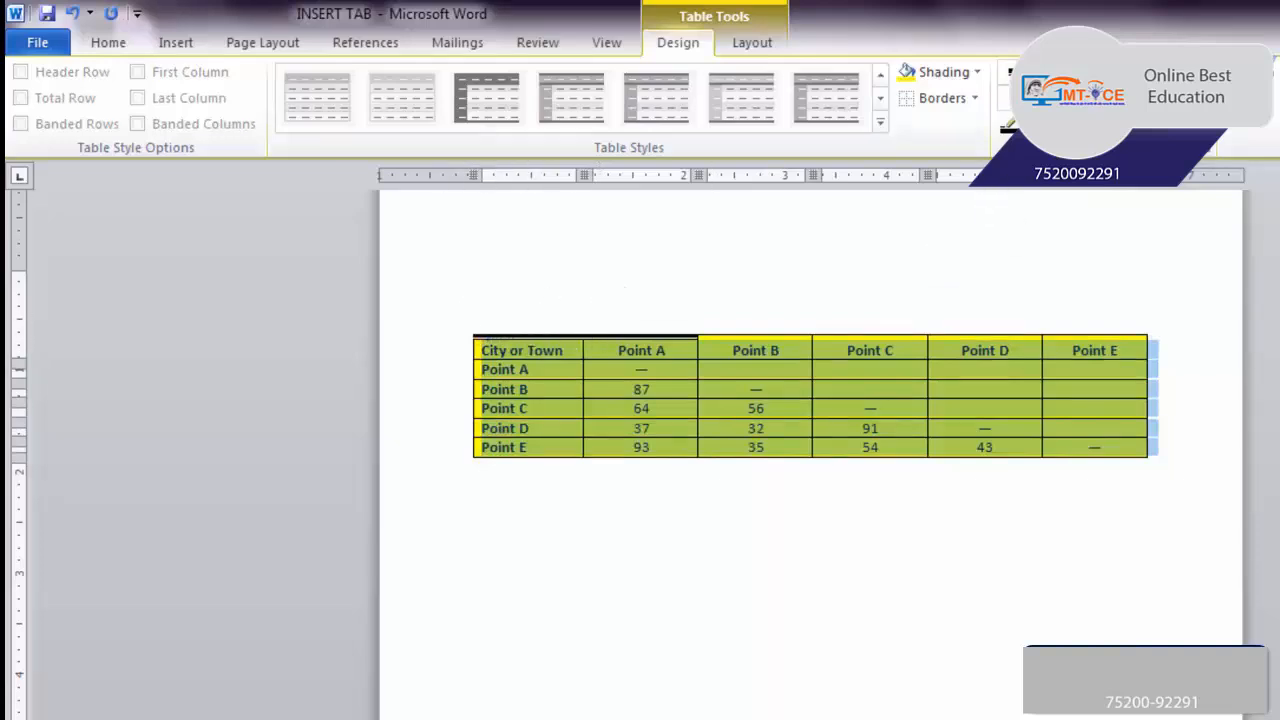
Apply All Borders in the chosen double line style and reapply them with a 4 ½ pt line weight
{"action": "left_click", "coordinate": [974, 98]}
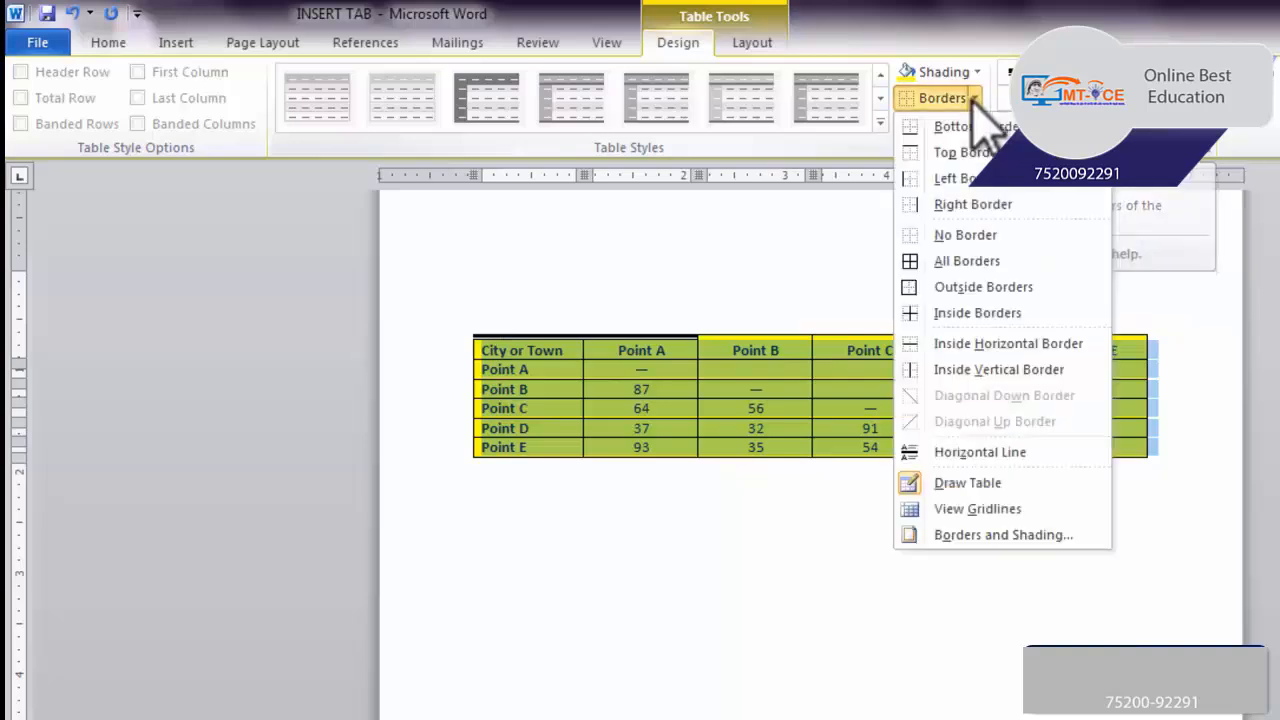
{"action": "left_click", "coordinate": [946, 257]}
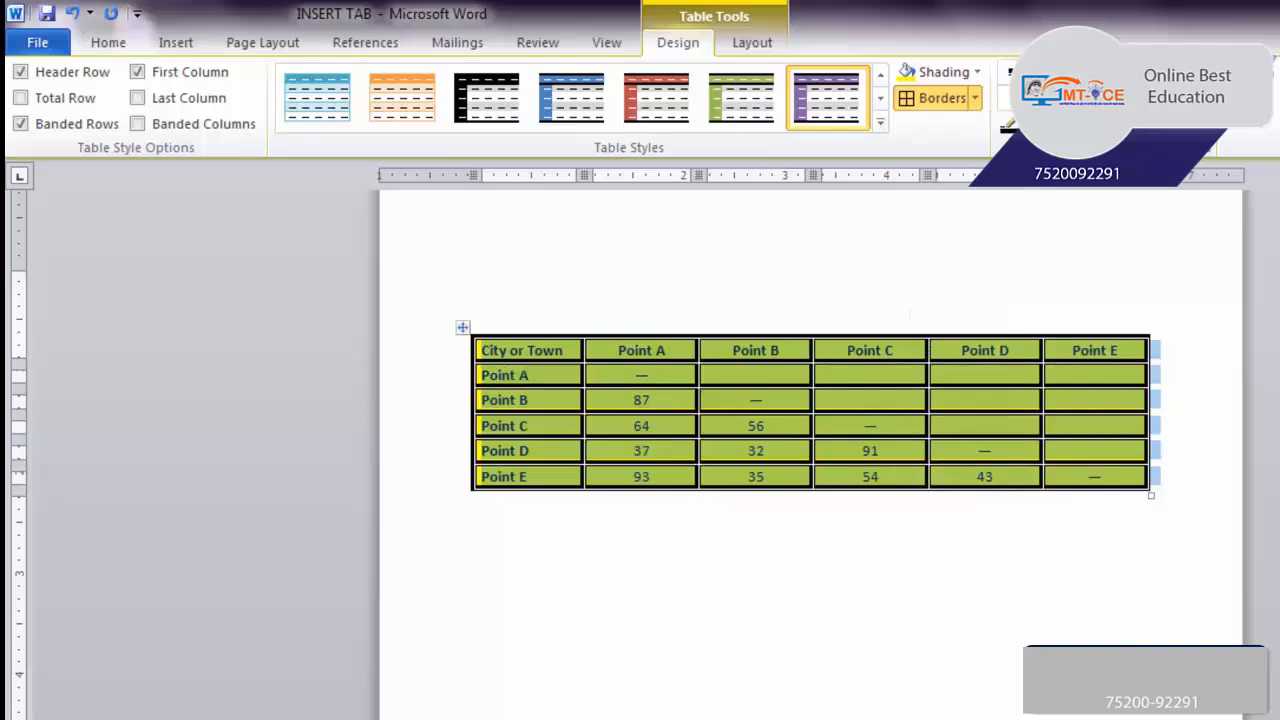
{"action": "left_click", "coordinate": [1104, 98]}
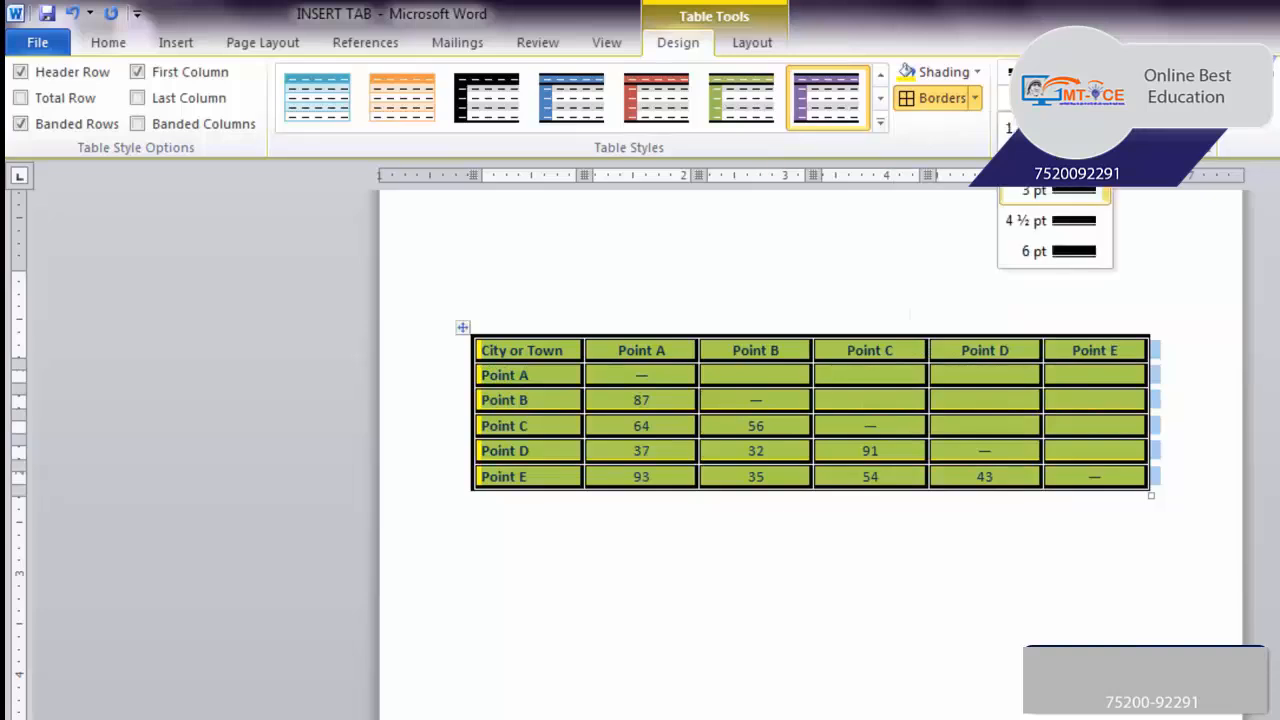
{"action": "left_click", "coordinate": [1075, 220]}
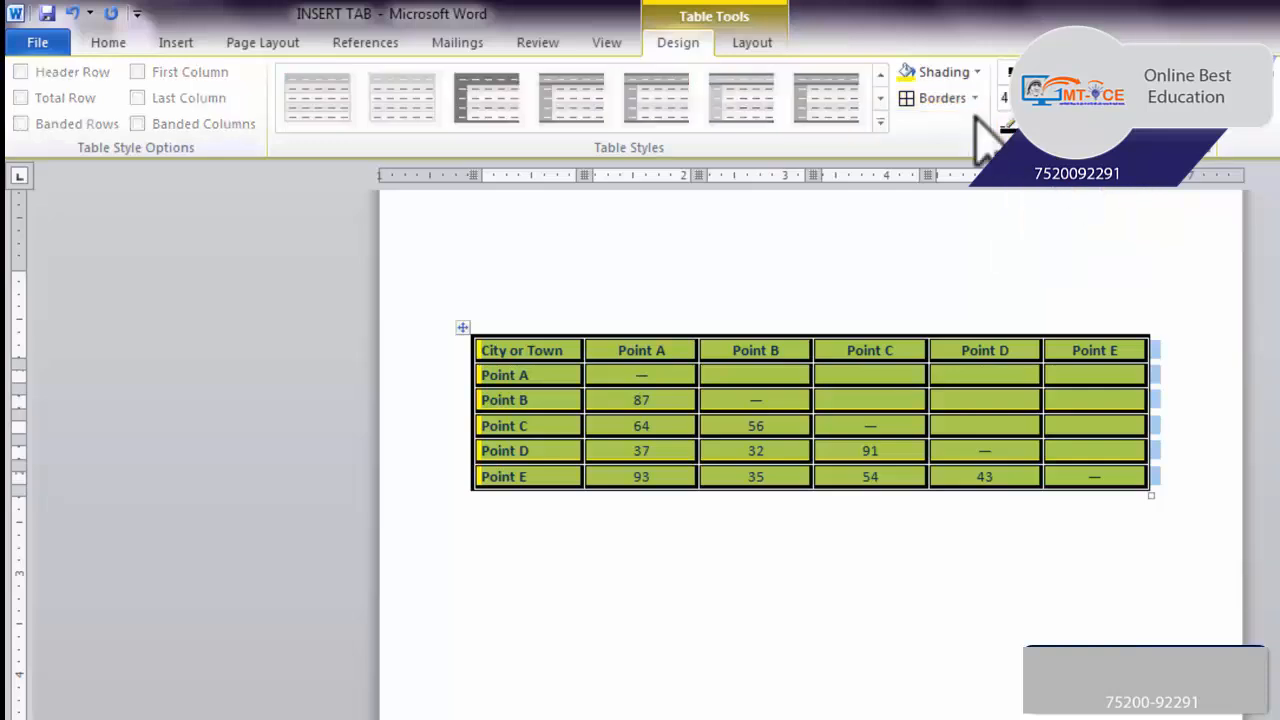
{"action": "left_click", "coordinate": [930, 100]}
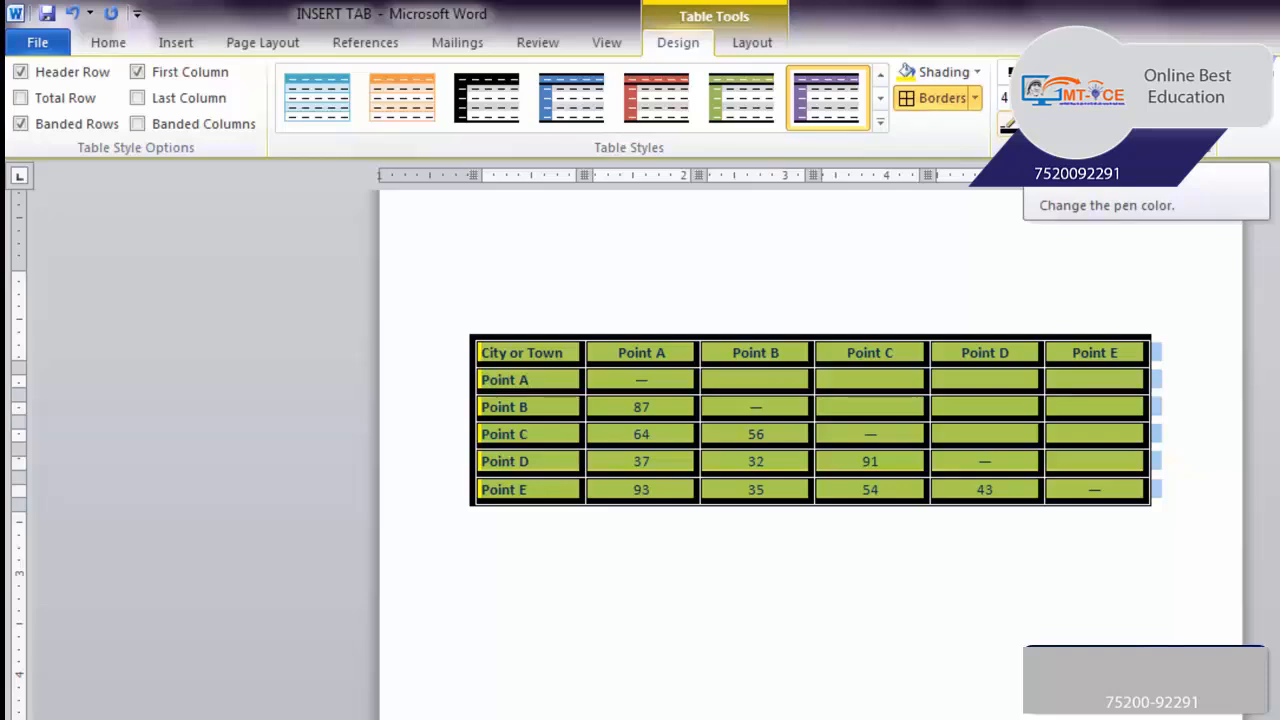
Set the pen color to standard red and reapply All Borders to the table in that color
{"action": "left_click", "coordinate": [1008, 122]}
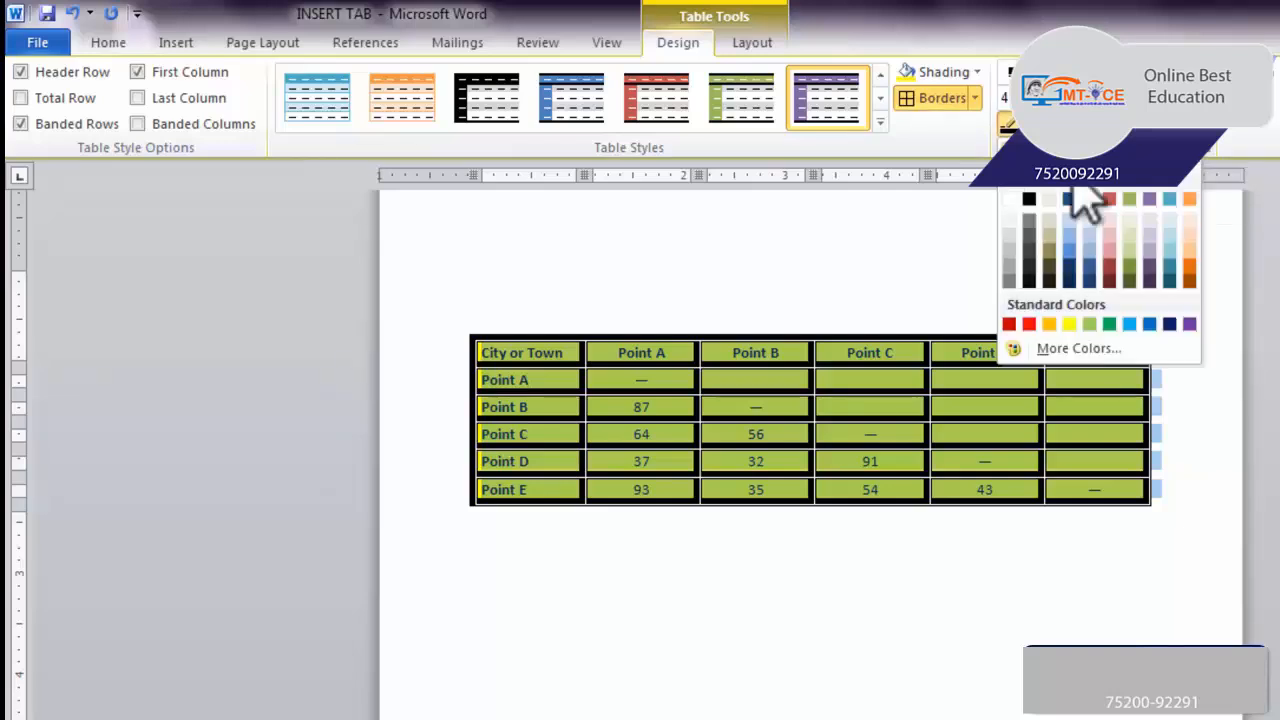
{"action": "left_click", "coordinate": [1029, 324]}
{"action": "left_click", "coordinate": [930, 98]}
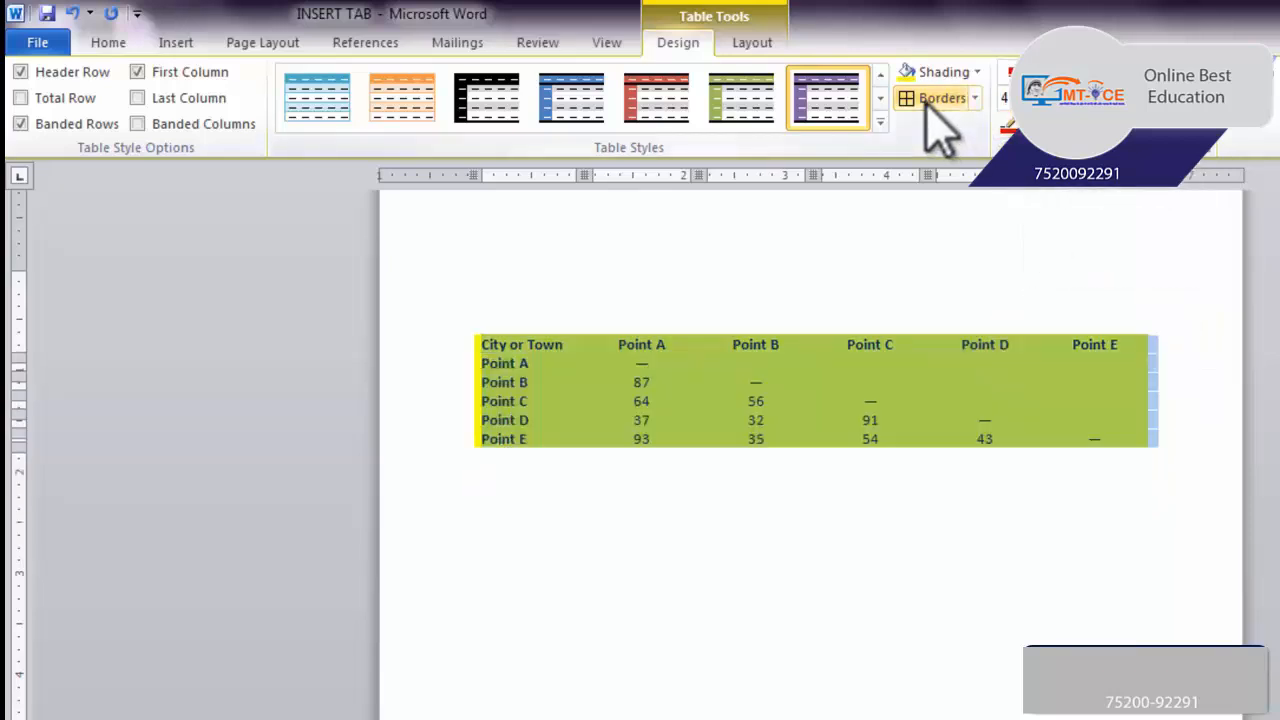
{"action": "left_click", "coordinate": [930, 99]}
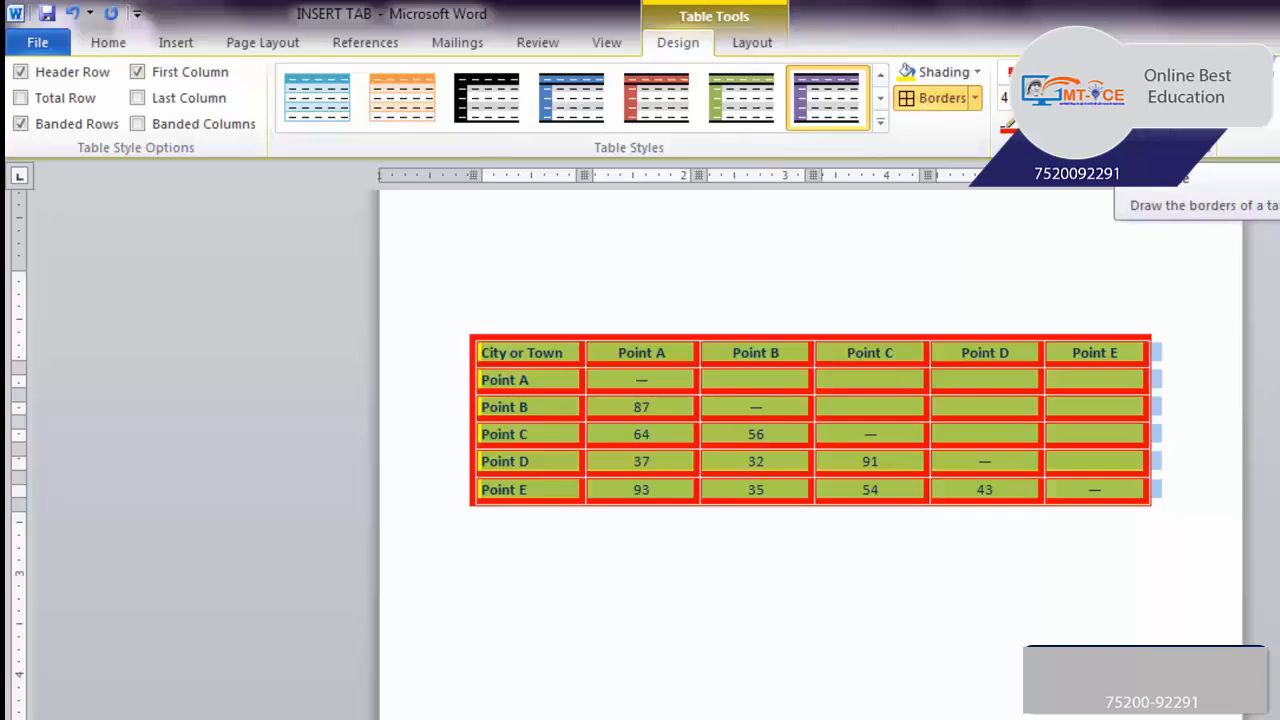
Erase the outer borders of the City or Town cell and the borders above and below the Point A header cell
{"action": "left_click", "coordinate": [1142, 98]}
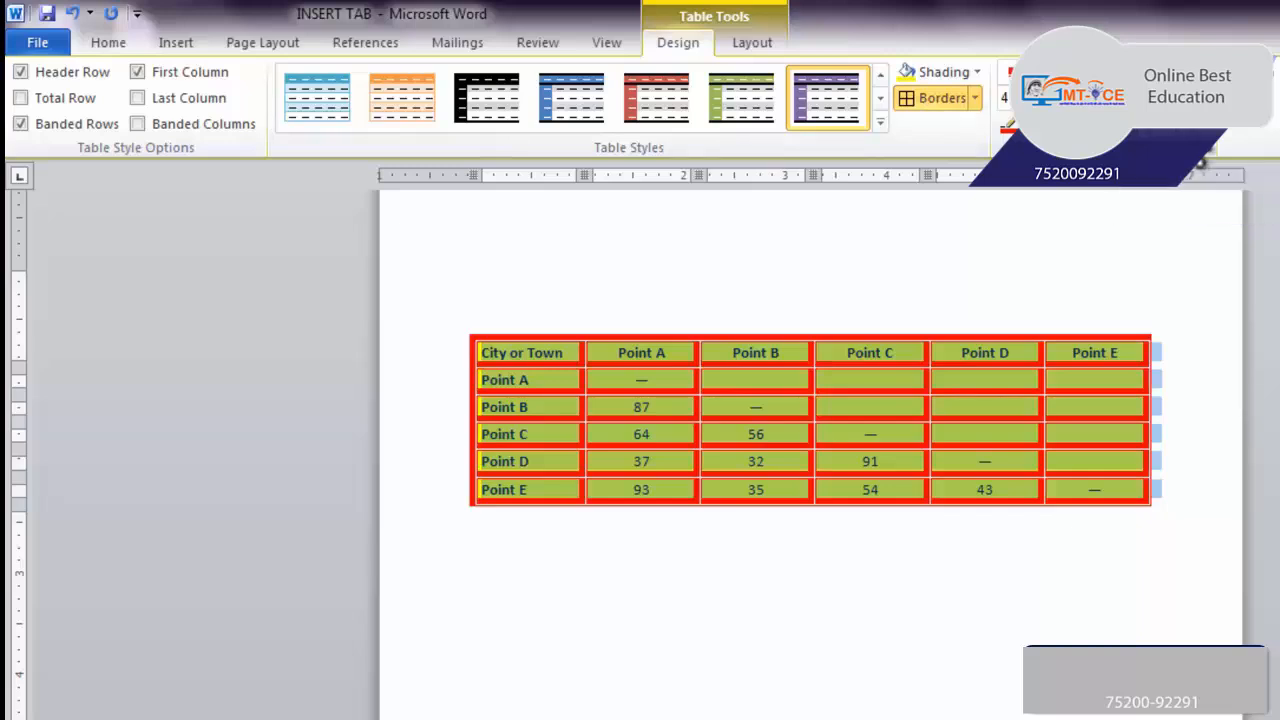
{"action": "left_click", "coordinate": [472, 350]}
{"action": "left_click", "coordinate": [516, 338]}
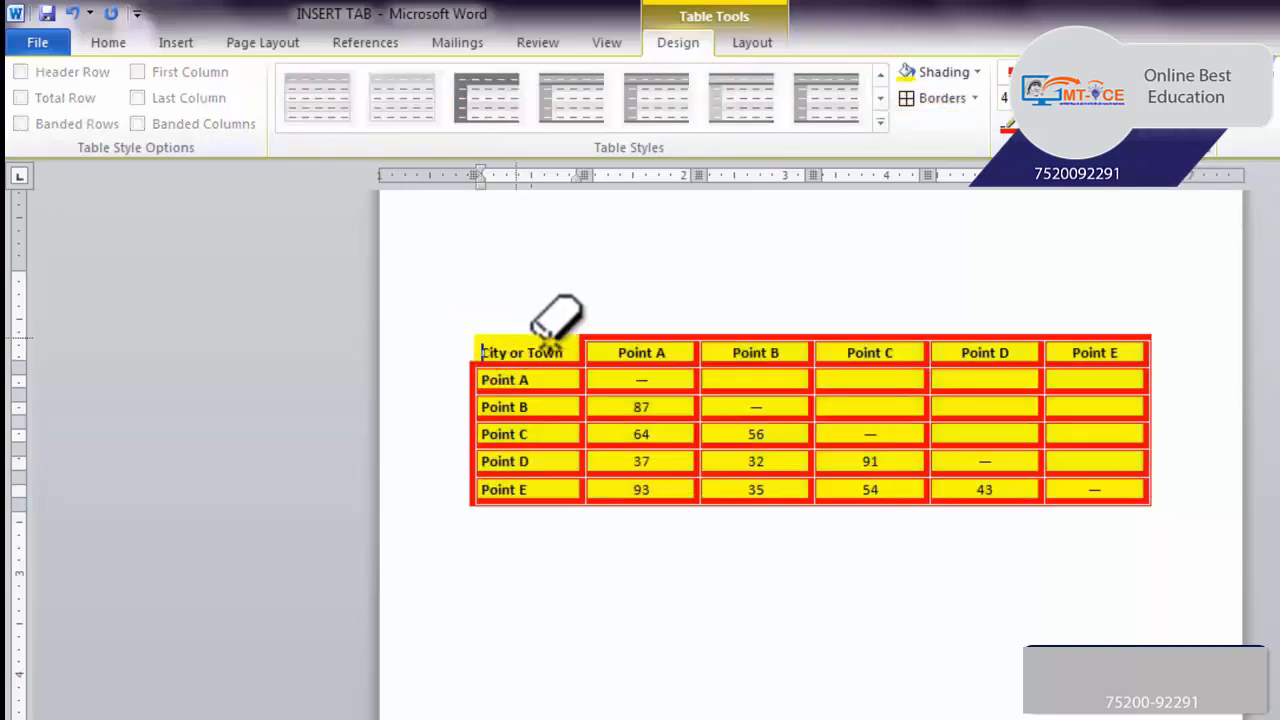
{"action": "left_click", "coordinate": [600, 338]}
{"action": "left_click", "coordinate": [609, 363]}
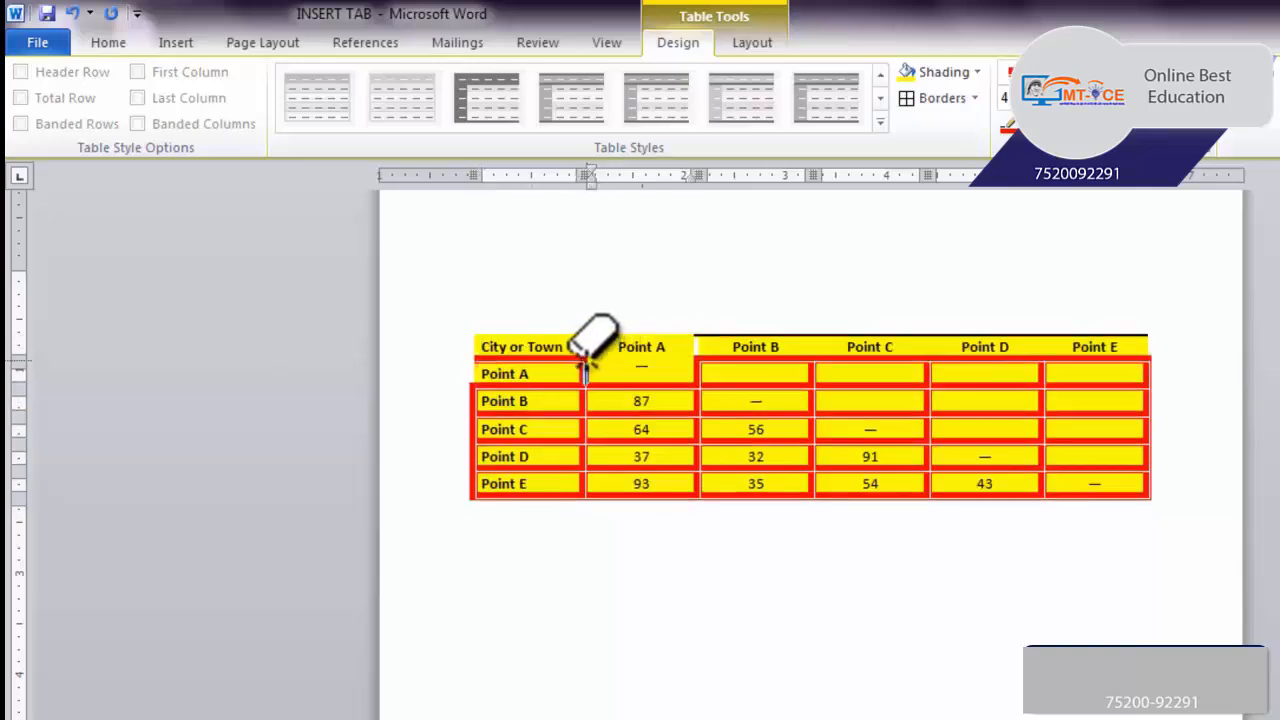
Erase the lines between the first two columns in the Point B and Point C rows and the lines above Point B and Point A
{"action": "left_click", "coordinate": [583, 374]}
{"action": "left_click_drag", "start_coordinate": [581, 392], "coordinate": [583, 420]}
{"action": "left_click", "coordinate": [599, 432]}
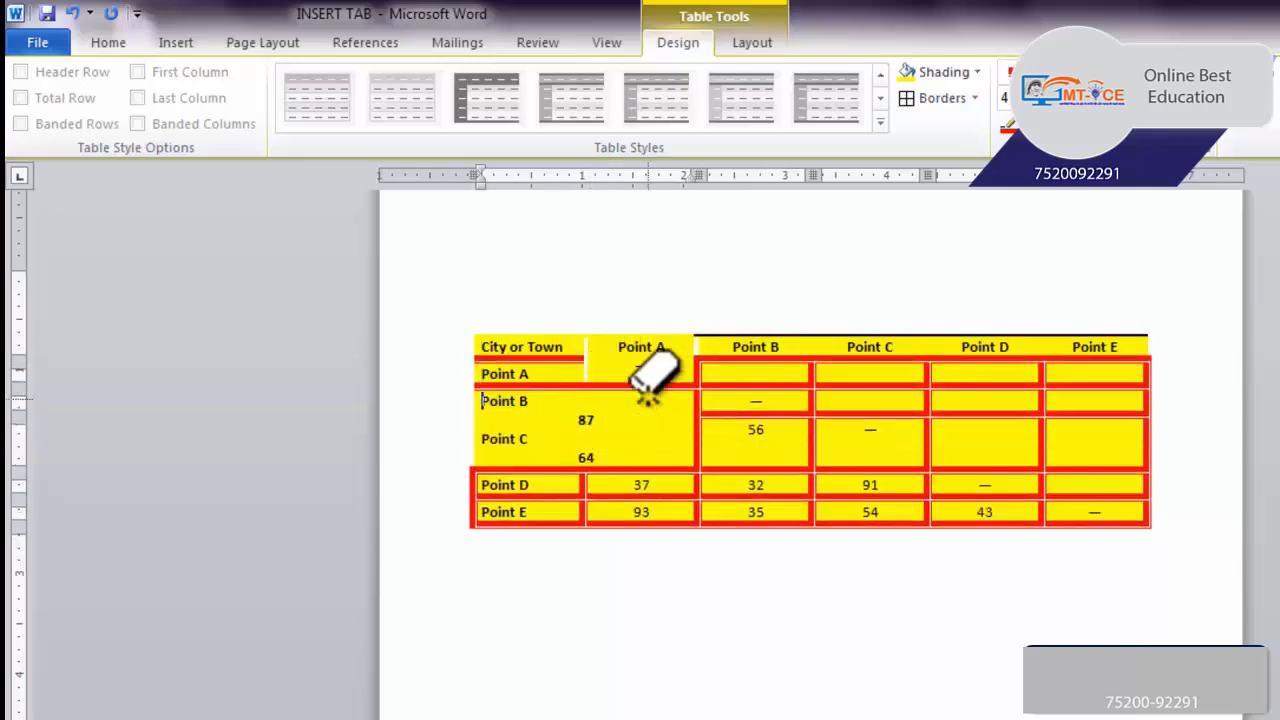
{"action": "left_click", "coordinate": [647, 389]}
{"action": "left_click", "coordinate": [554, 353]}
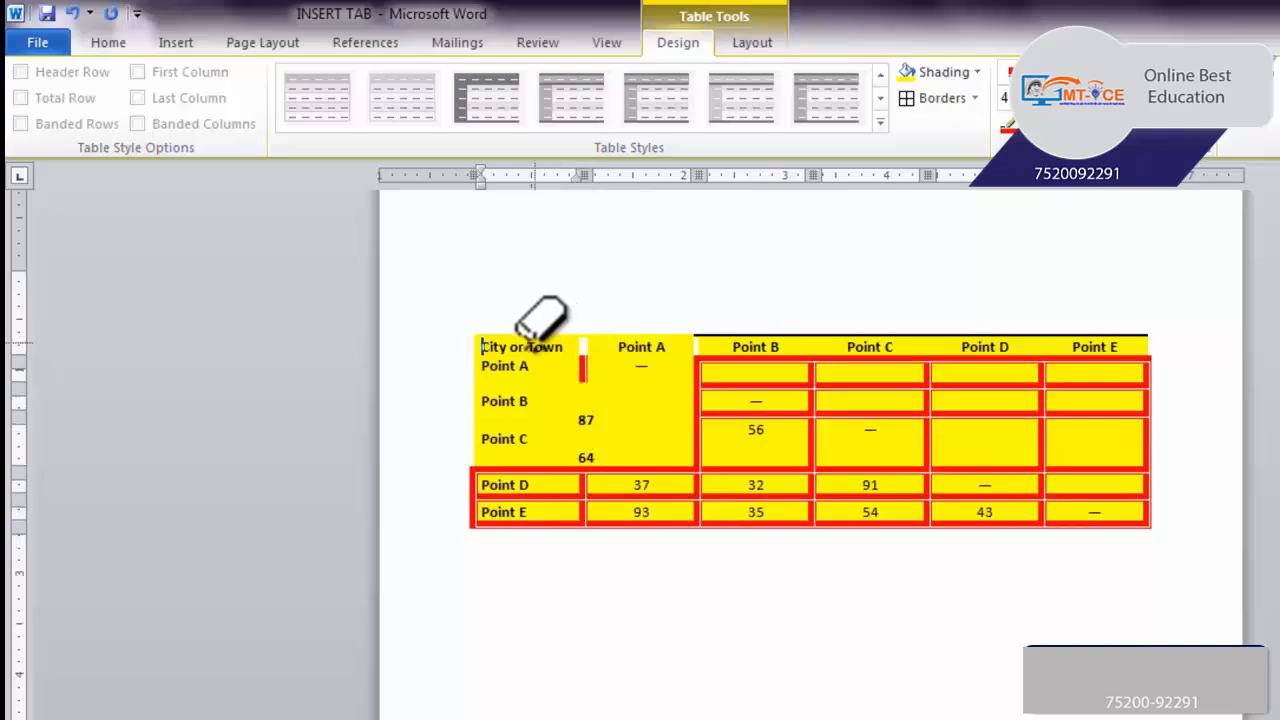
{"action": "left_click", "coordinate": [1189, 98]}
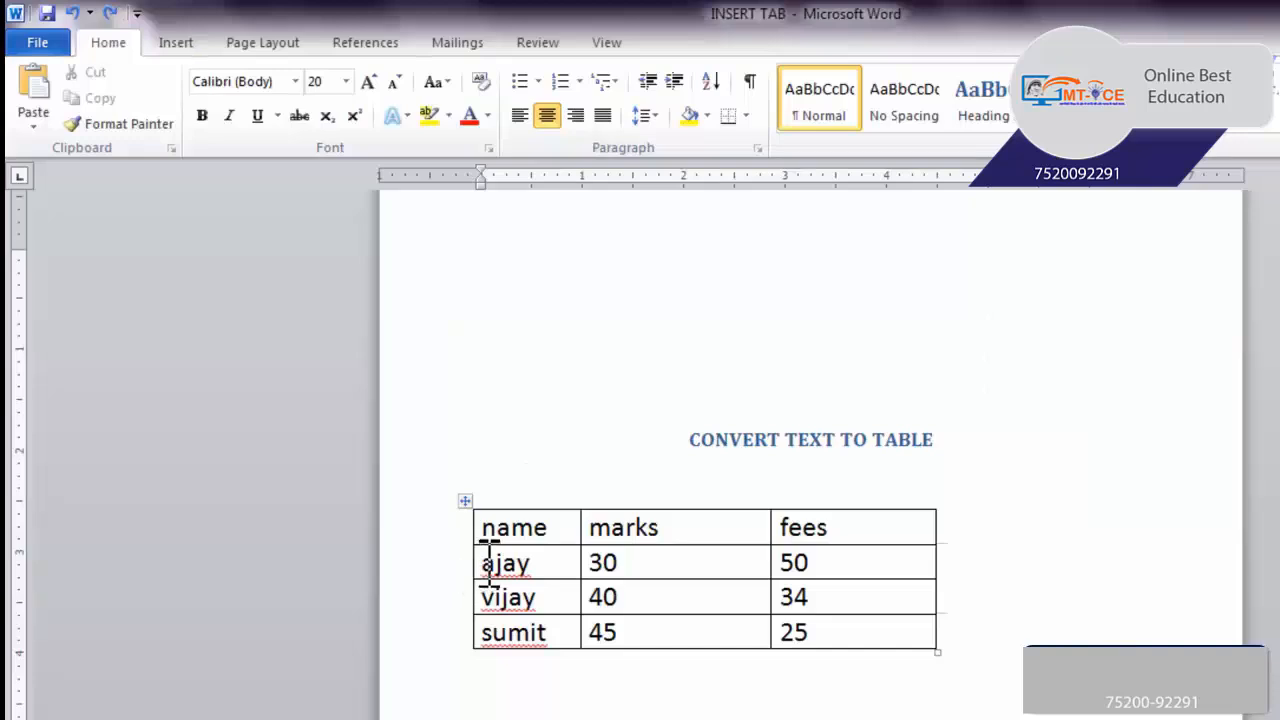
Insert a row above the first data row of the table under the CONVERT TEXT TO TABLE heading
{"action": "left_click_drag", "start_coordinate": [487, 563], "coordinate": [818, 570]}
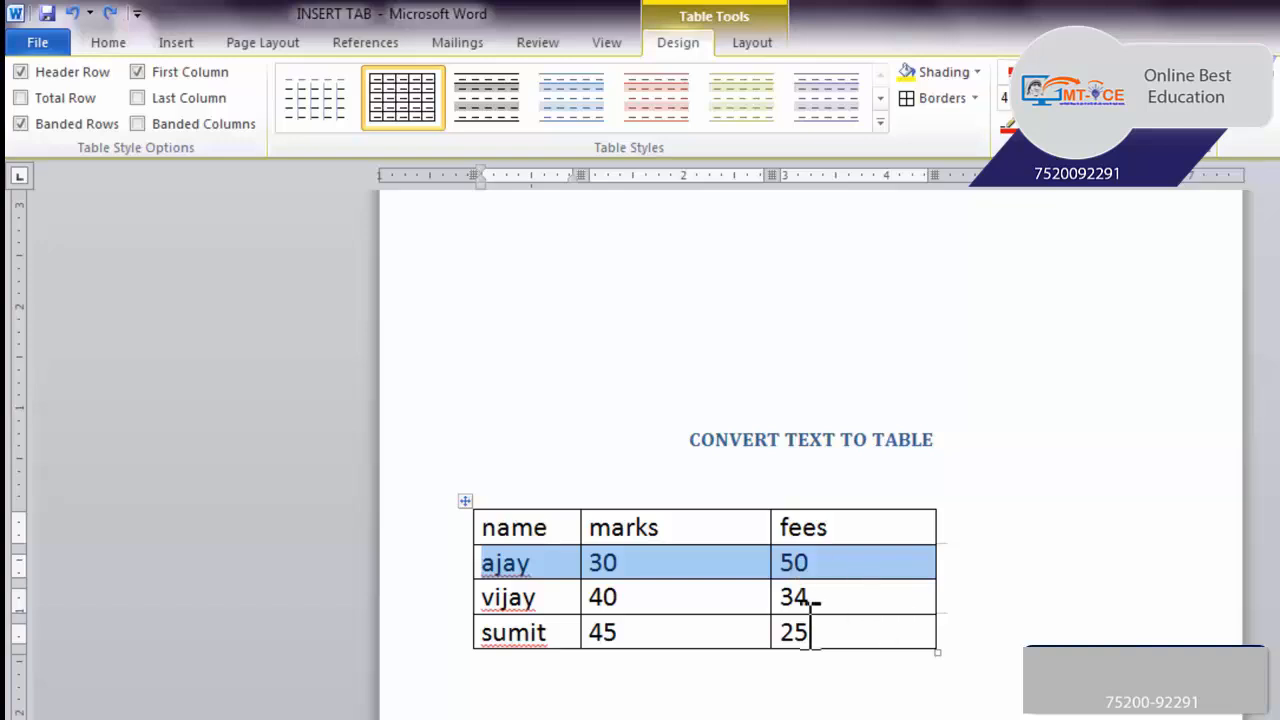
{"action": "right_click", "coordinate": [705, 565]}
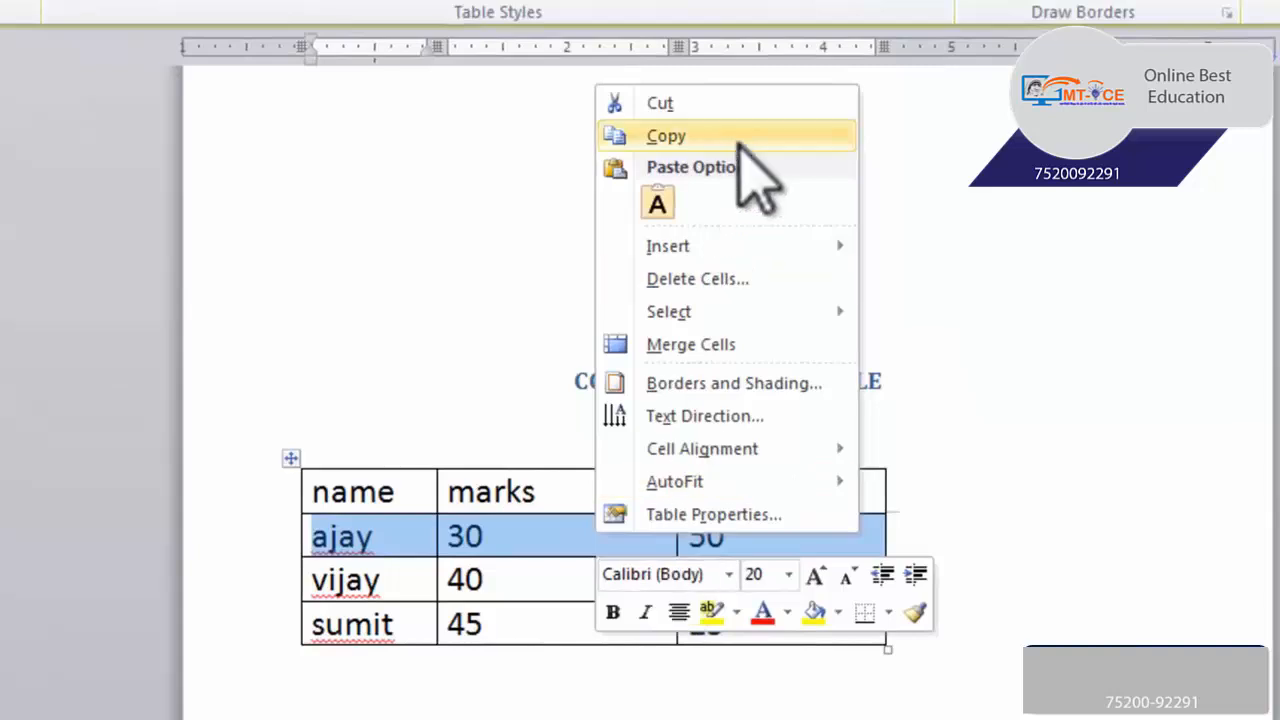
{"action": "mouse_move", "coordinate": [735, 252]}
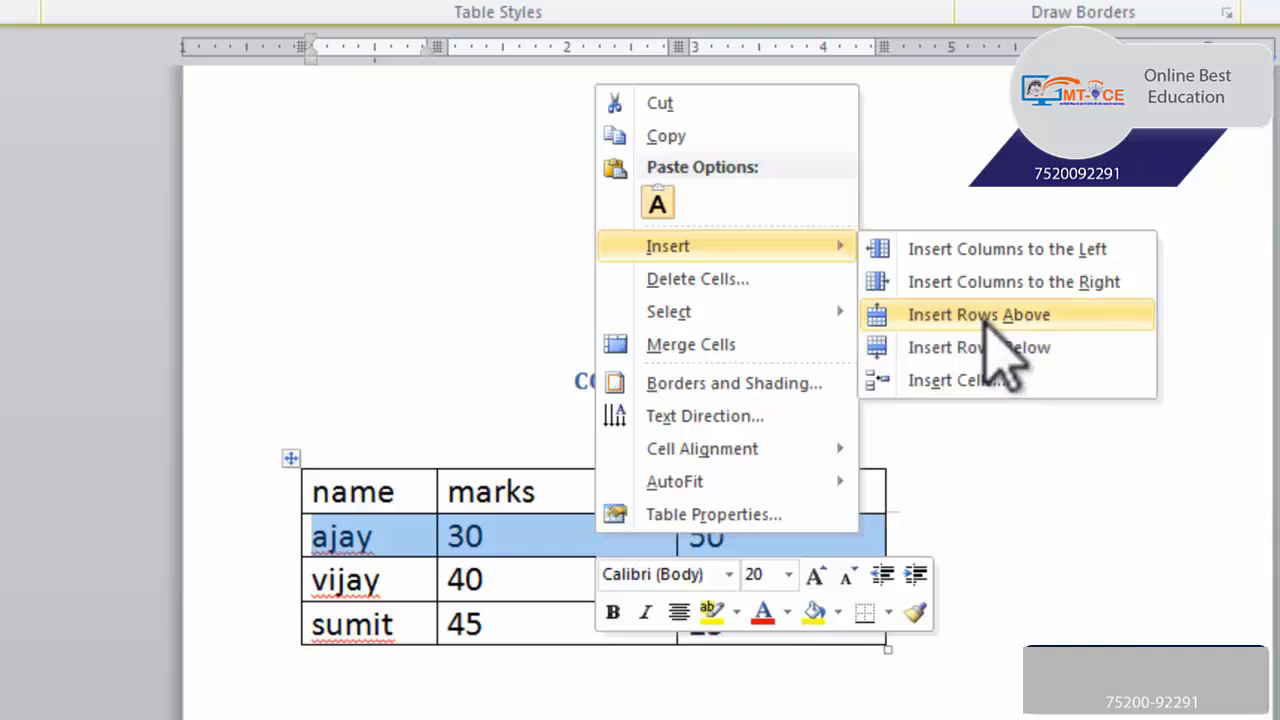
{"action": "left_click", "coordinate": [983, 318]}
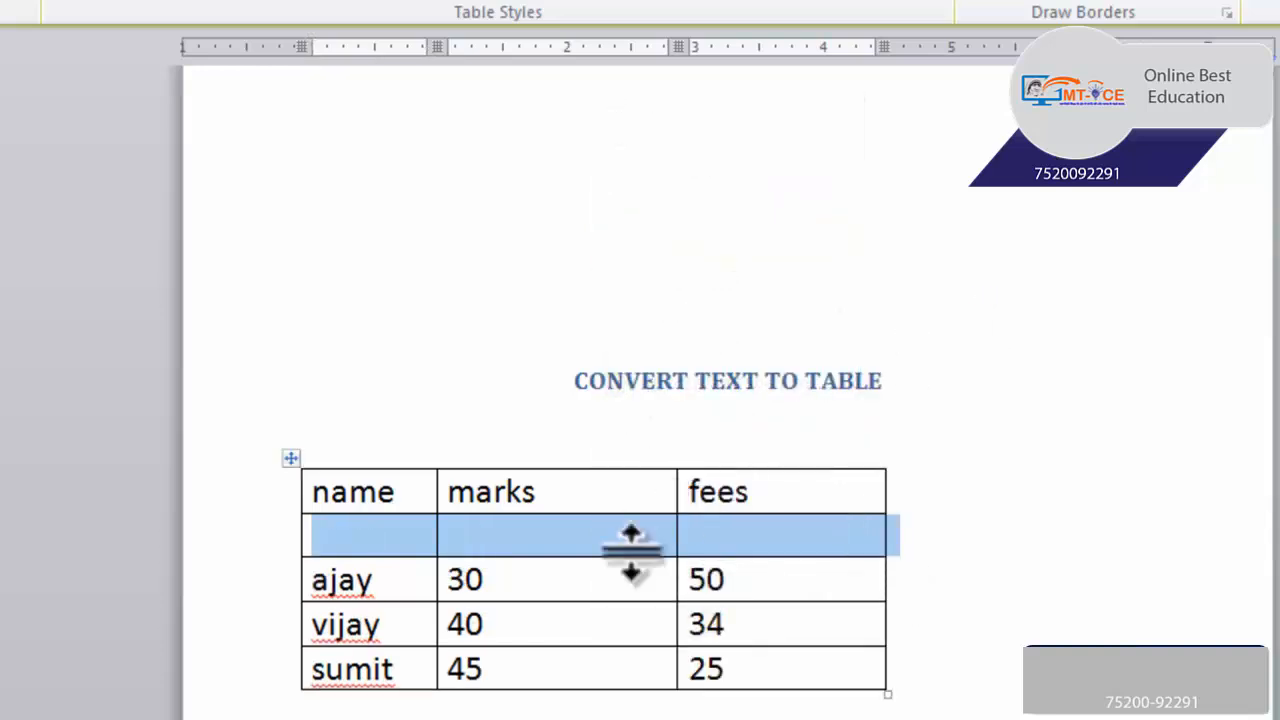
Insert a row below the data row with marks 30 and fees 50
{"action": "left_click", "coordinate": [601, 586]}
{"action": "left_click_drag", "start_coordinate": [430, 585], "coordinate": [737, 606]}
{"action": "right_click", "coordinate": [737, 606]}
{"action": "mouse_move", "coordinate": [920, 294]}
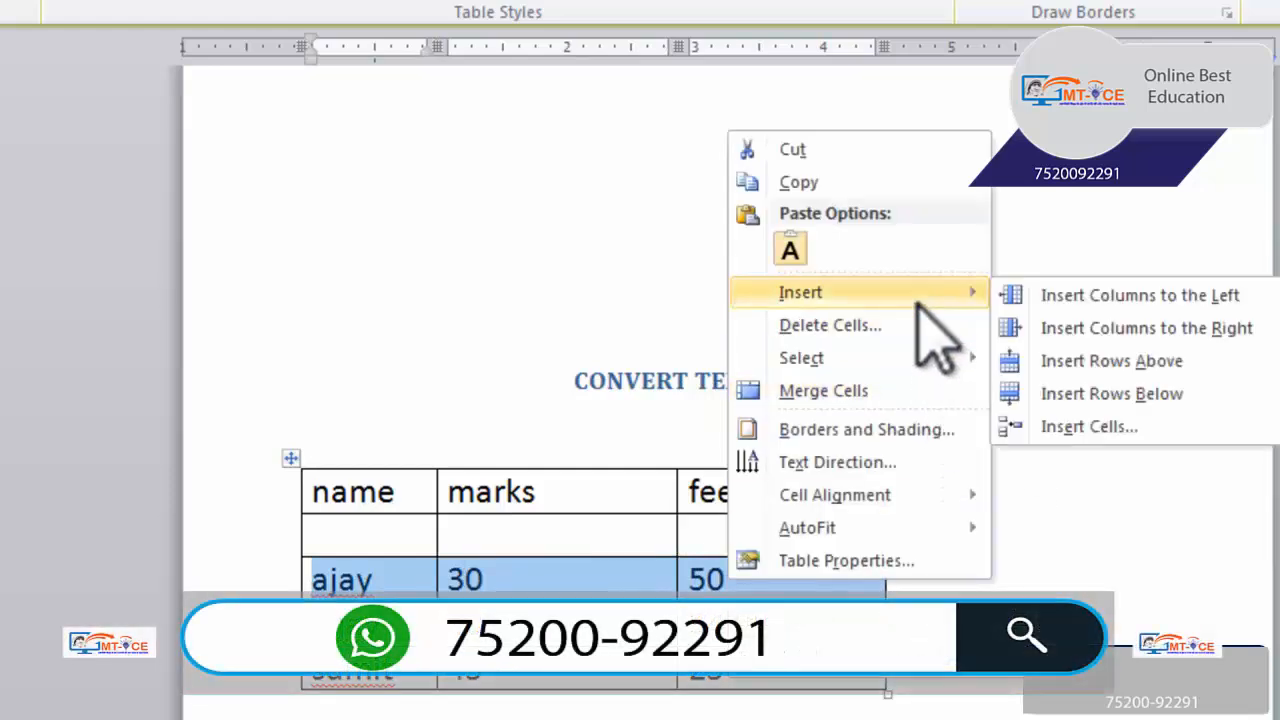
{"action": "left_click", "coordinate": [1108, 393]}
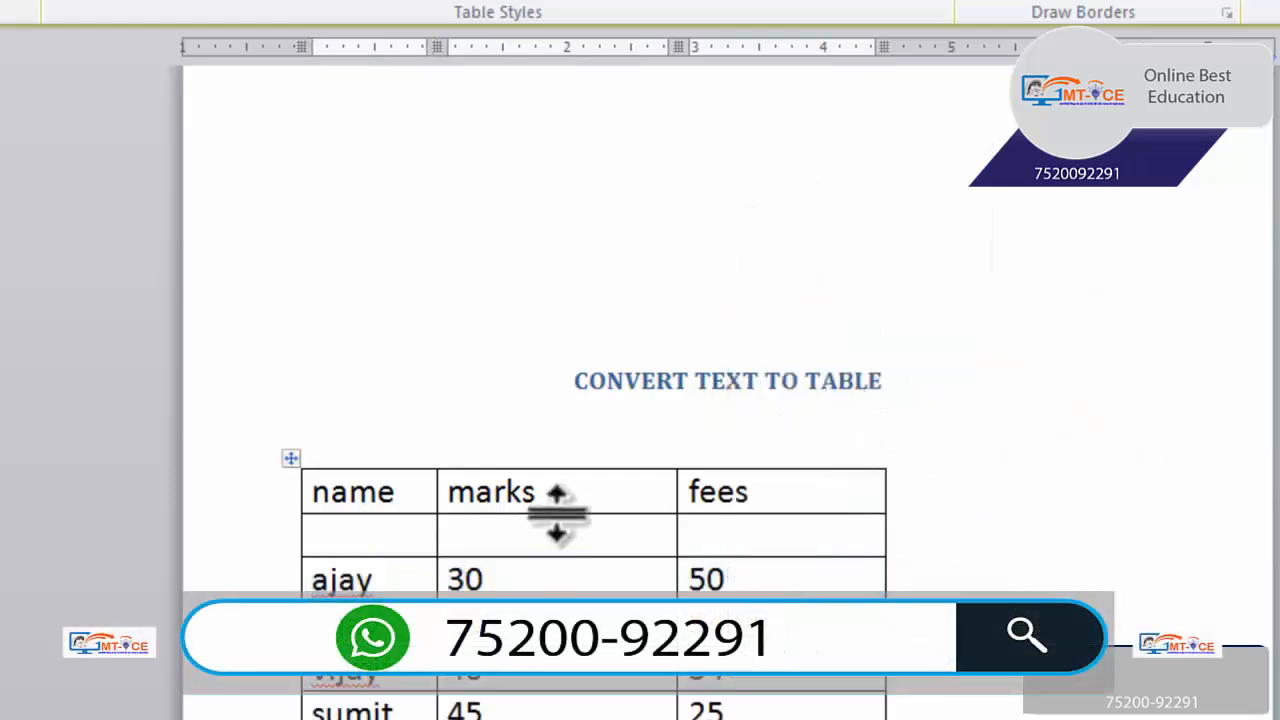
Insert a column to the right of the marks column
{"action": "left_click_drag", "start_coordinate": [569, 500], "coordinate": [574, 705]}
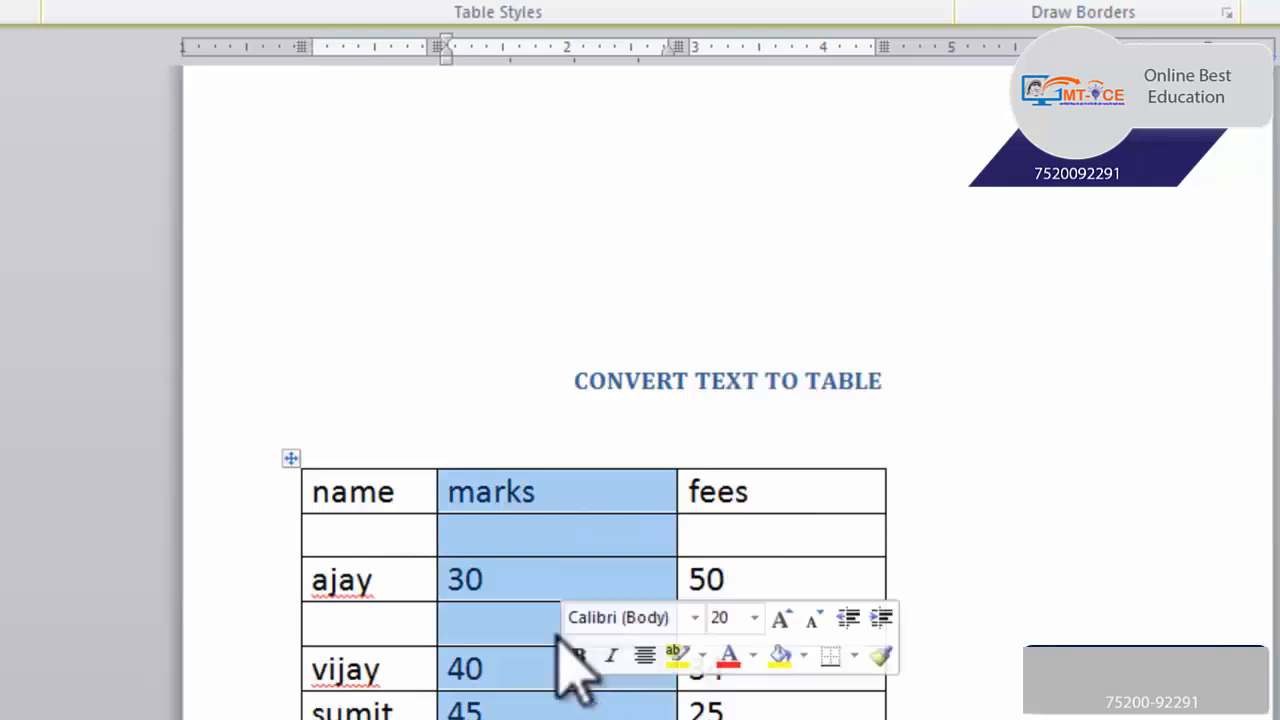
{"action": "right_click", "coordinate": [541, 600]}
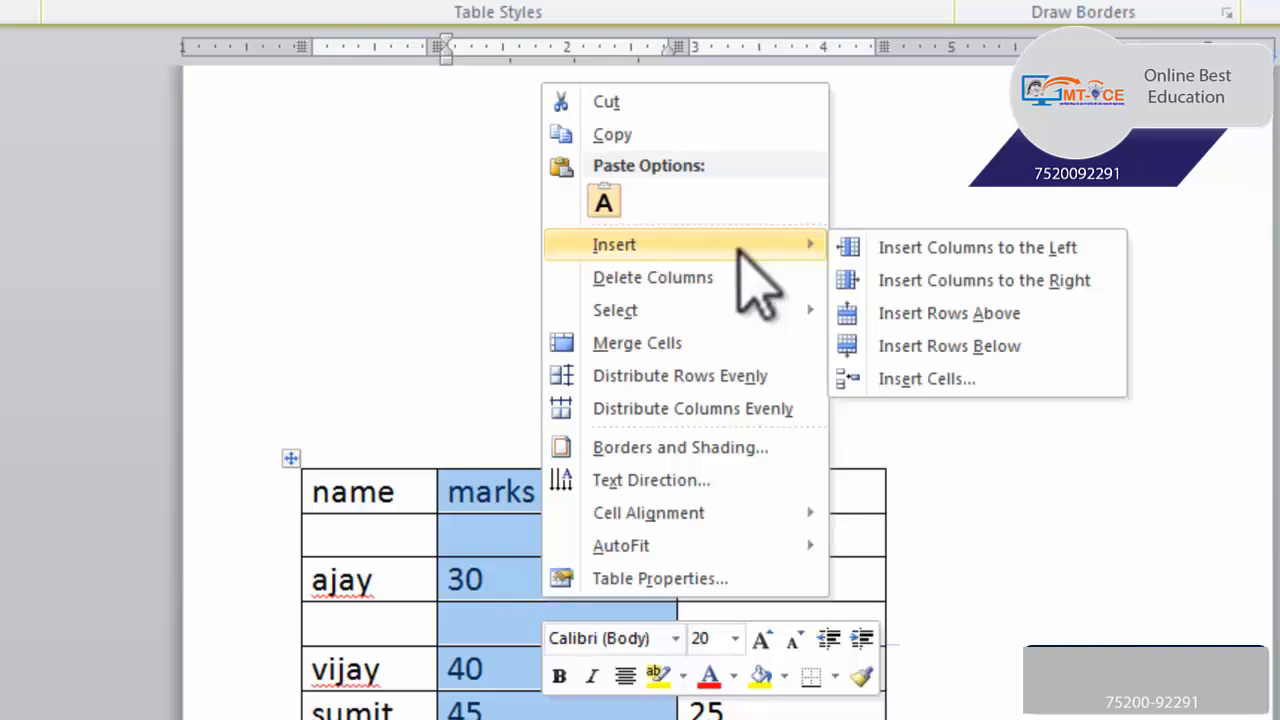
{"action": "left_click", "coordinate": [1012, 281]}
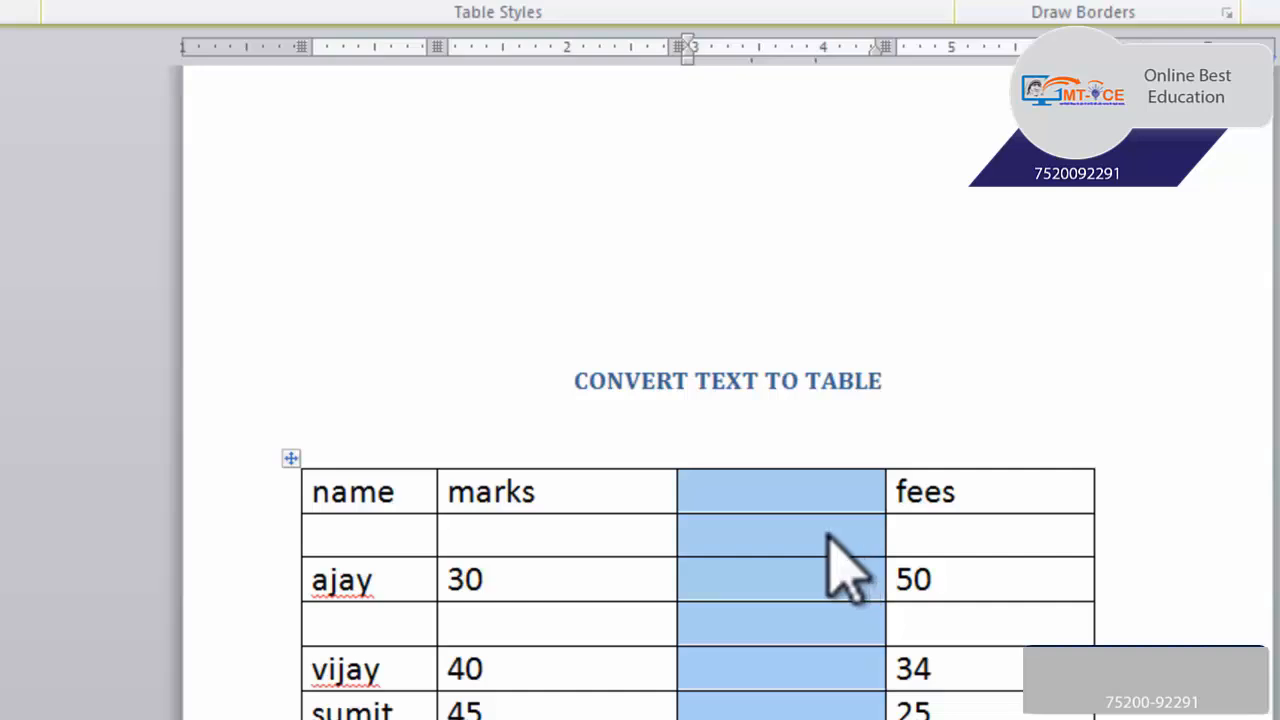
Delete the empty column between marks and fees
{"action": "left_click", "coordinate": [604, 532]}
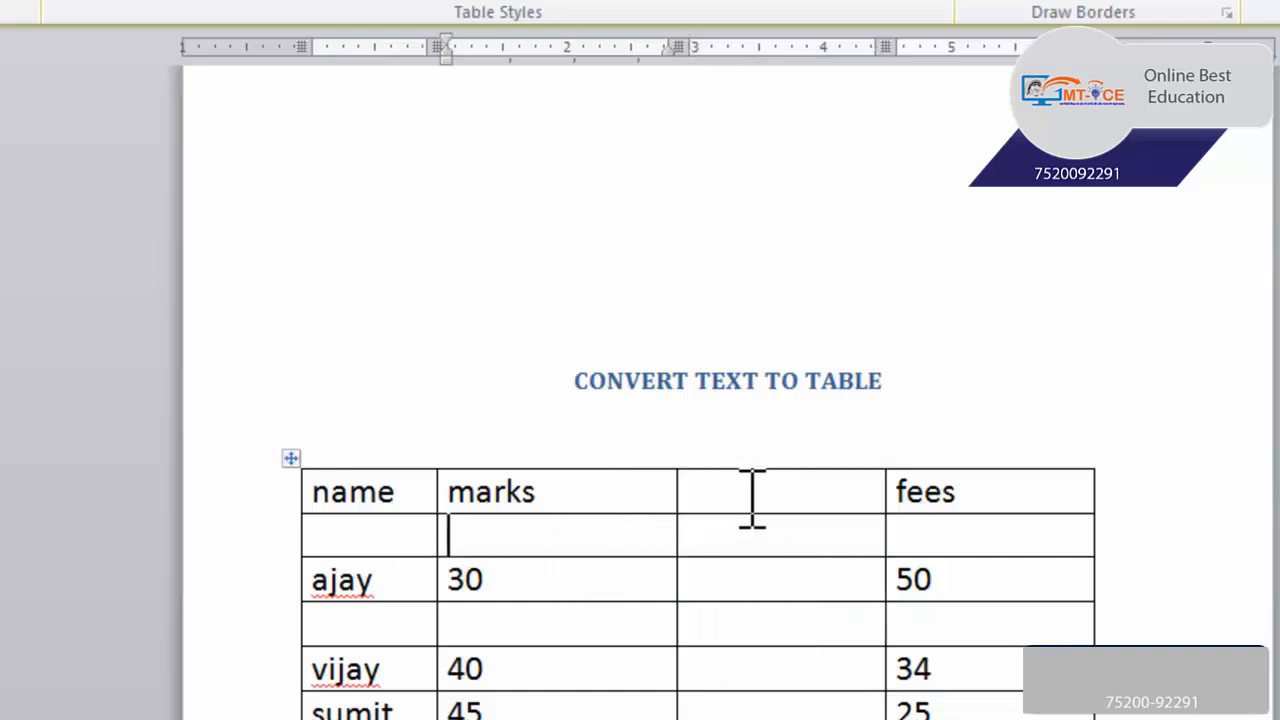
{"action": "left_click_drag", "start_coordinate": [751, 500], "coordinate": [764, 706]}
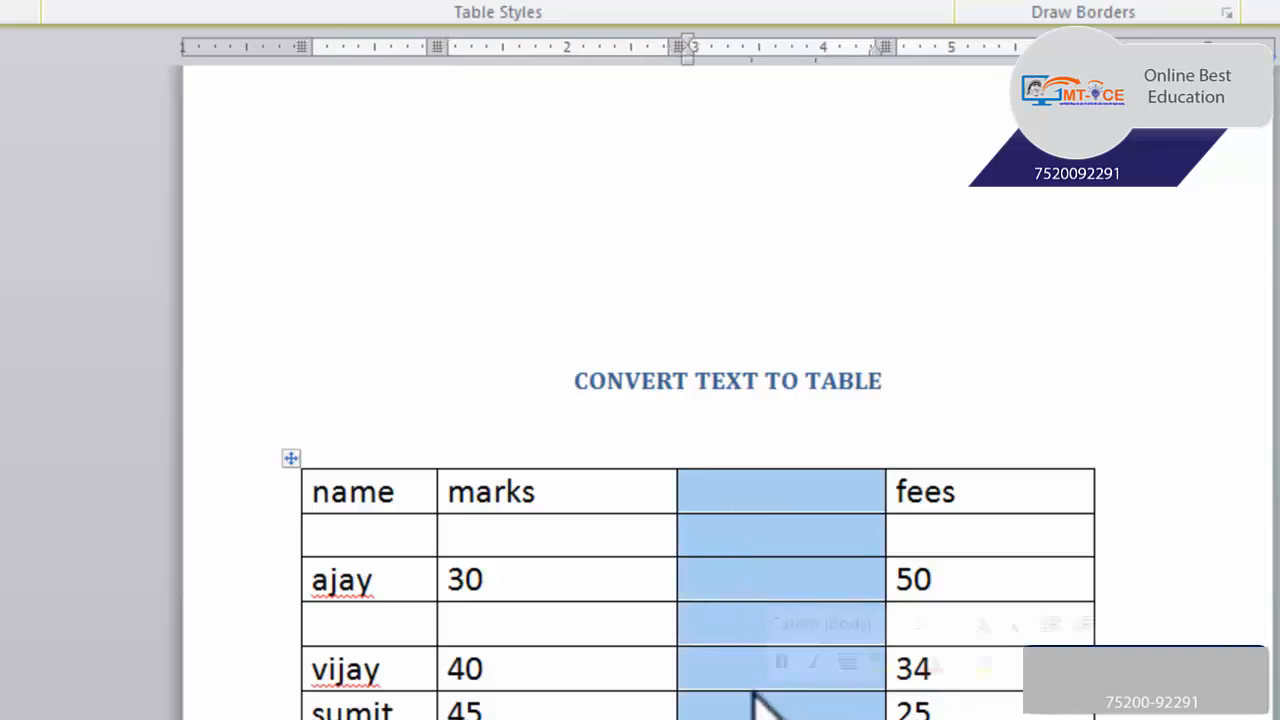
{"action": "right_click", "coordinate": [751, 550]}
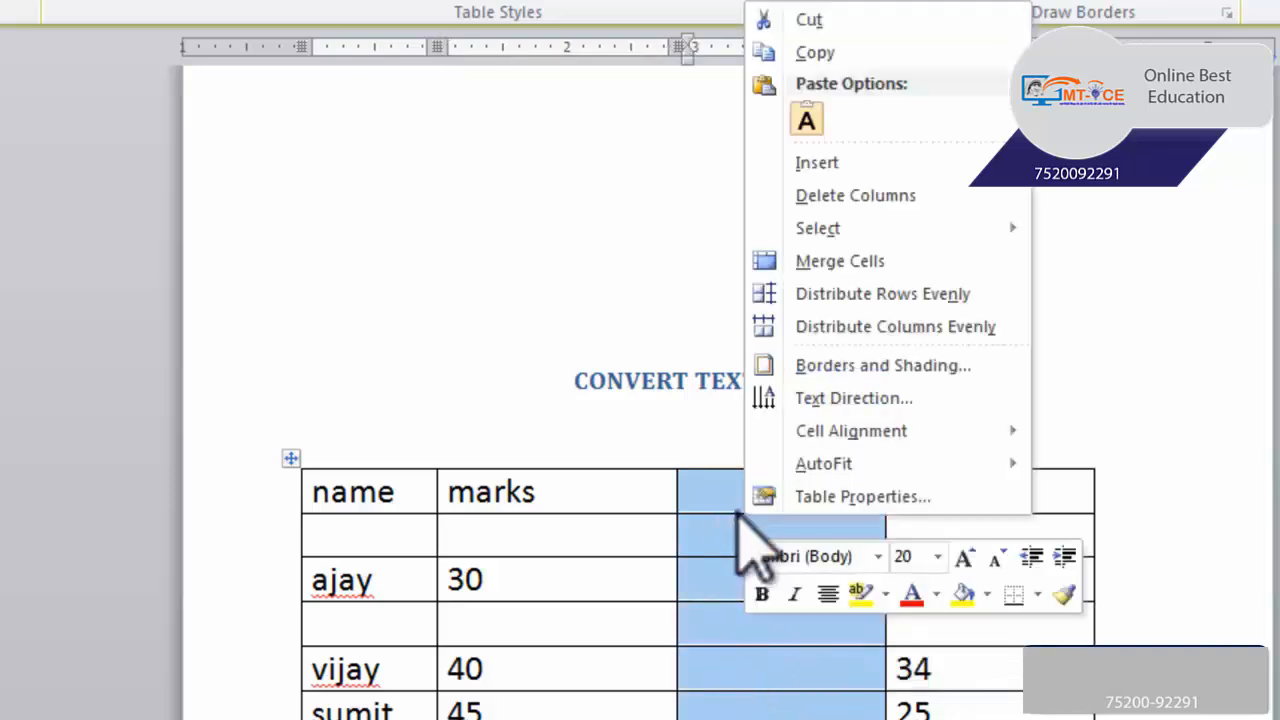
{"action": "left_click", "coordinate": [895, 195]}
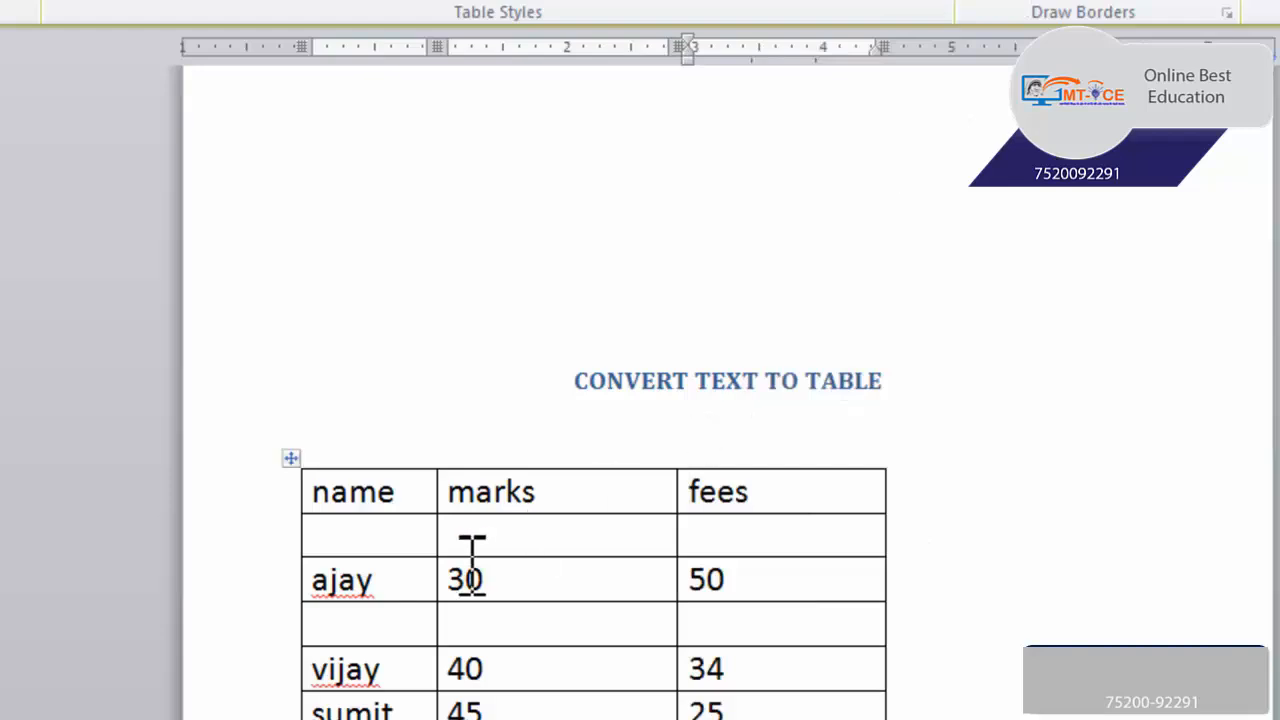
Delete the entire empty row directly below the name, marks and fees header row
{"action": "left_click_drag", "start_coordinate": [423, 543], "coordinate": [714, 543]}
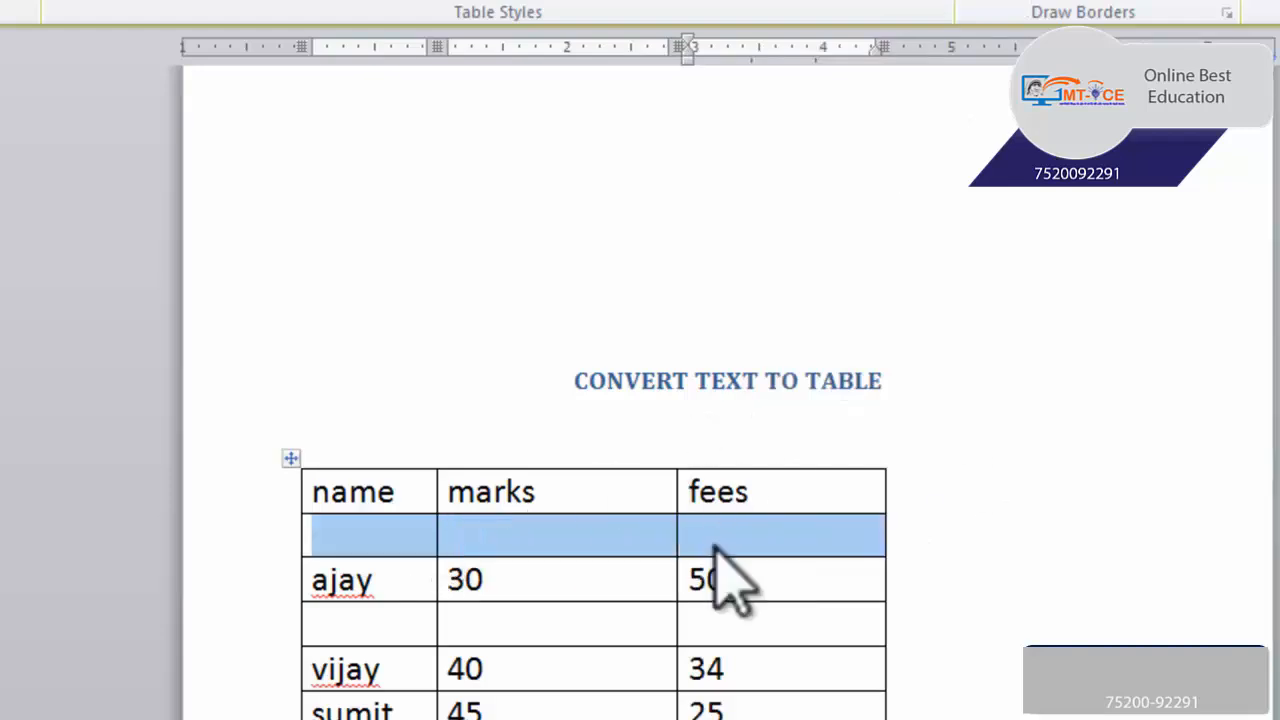
{"action": "right_click", "coordinate": [590, 546]}
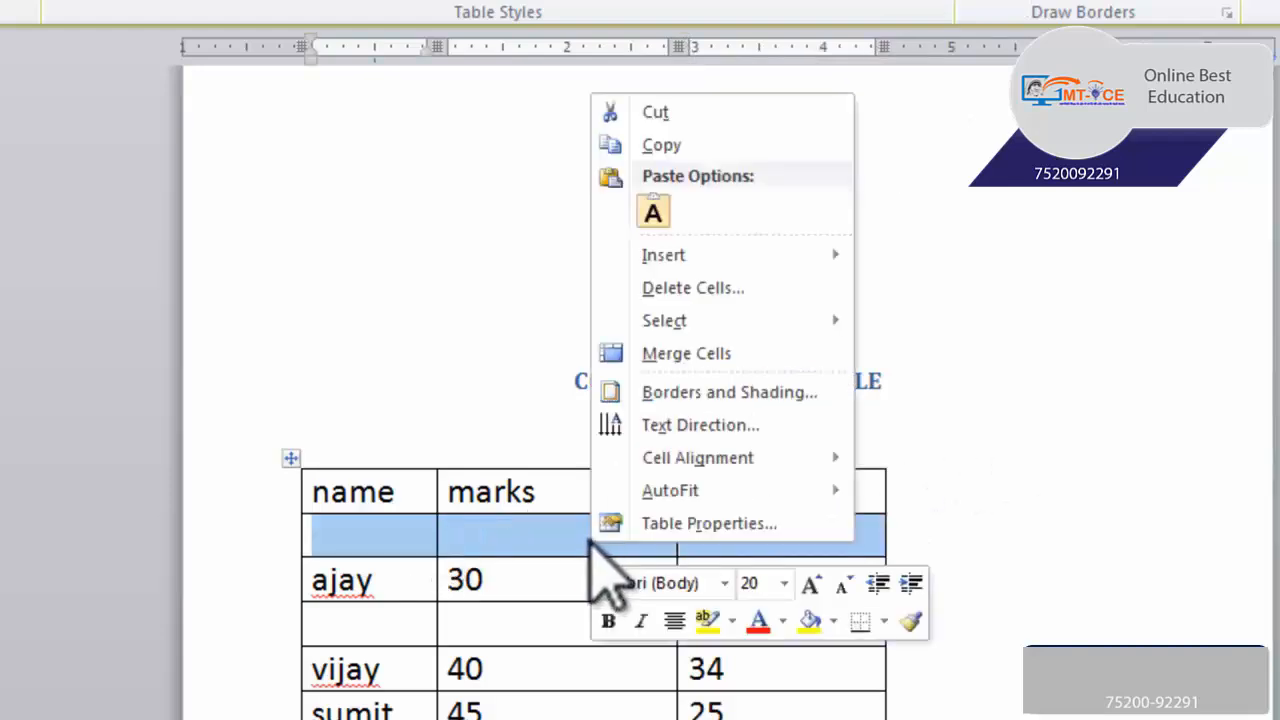
{"action": "left_click", "coordinate": [735, 318]}
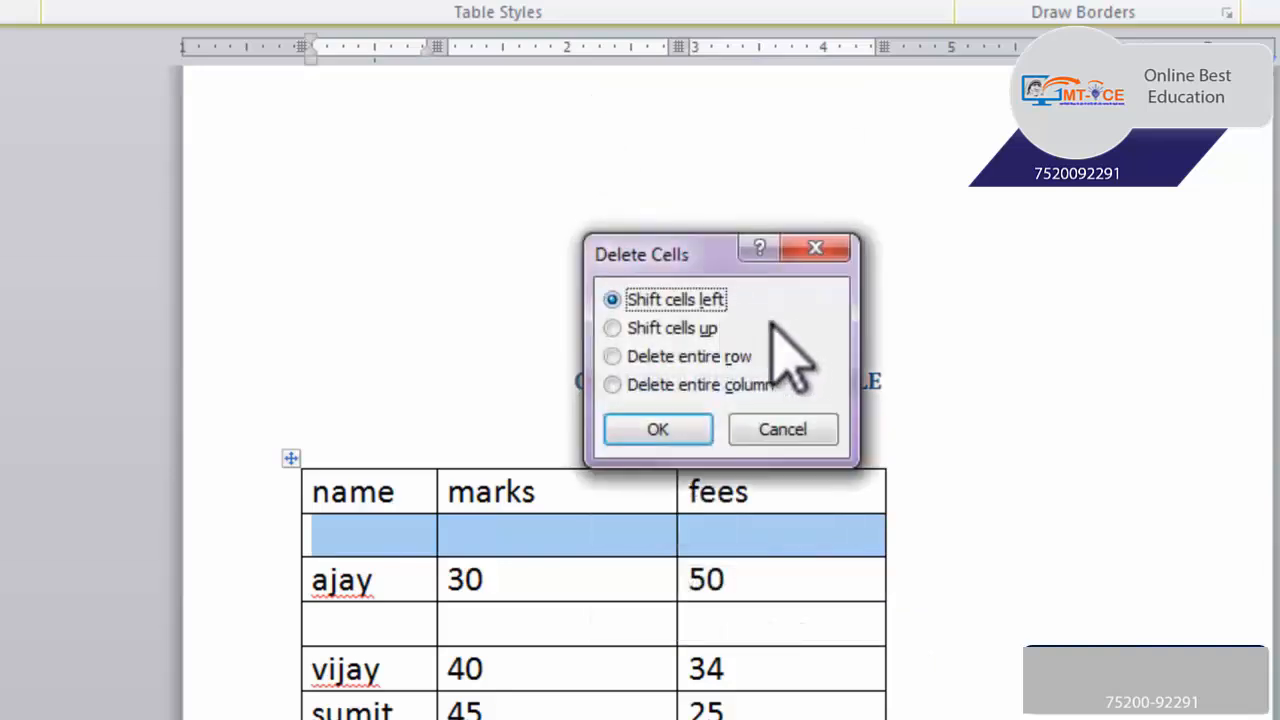
{"action": "left_click_drag", "start_coordinate": [658, 250], "coordinate": [673, 210]}
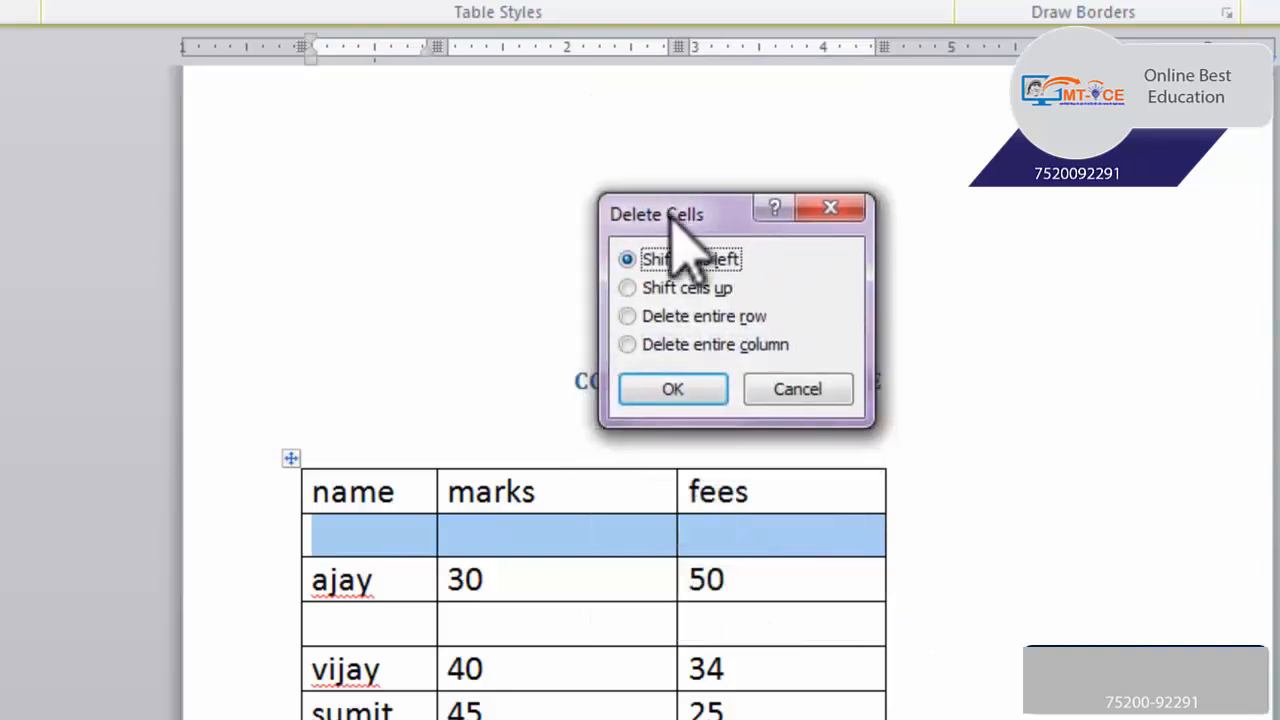
{"action": "left_click", "coordinate": [690, 318]}
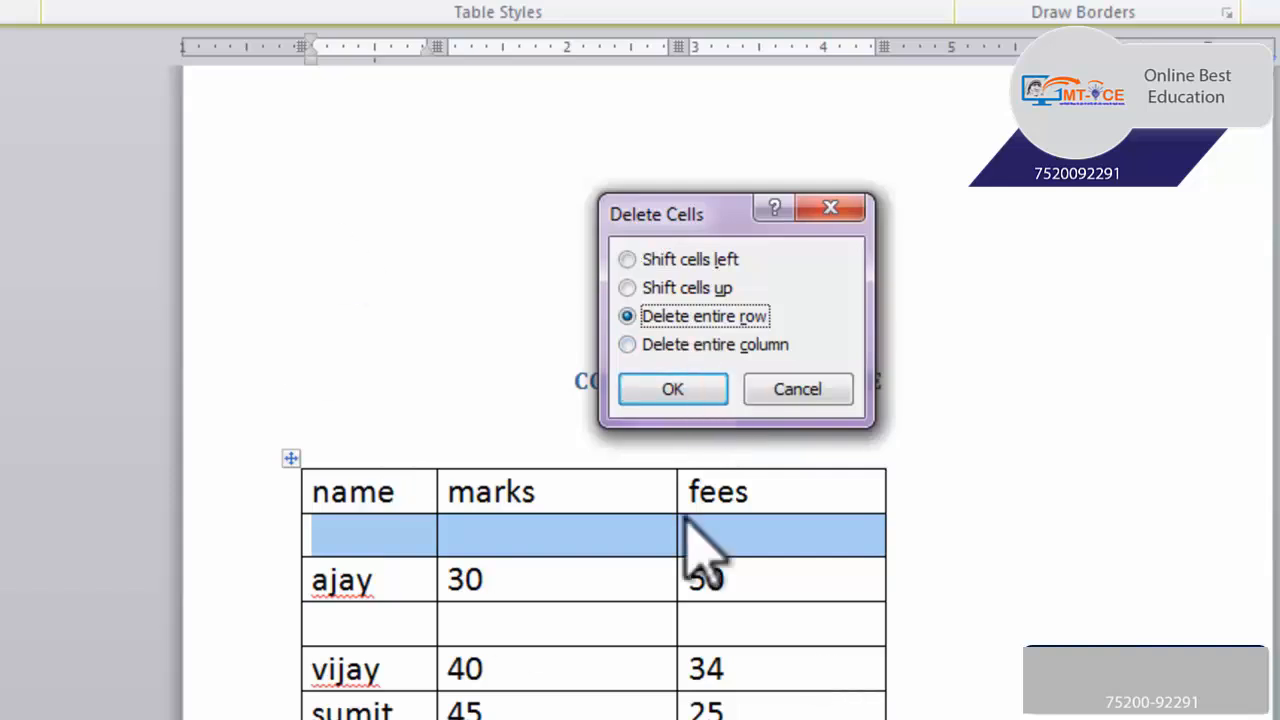
{"action": "left_click", "coordinate": [672, 389]}
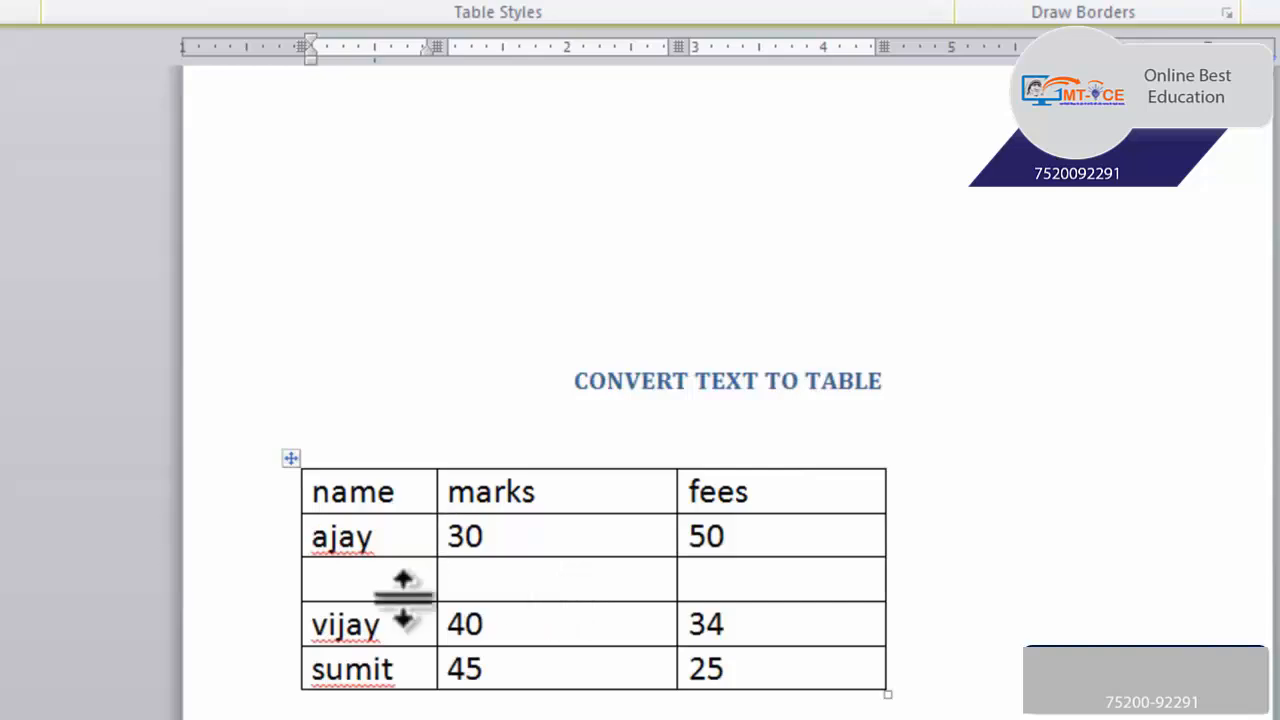
Delete the entire empty row between the data rows with marks 30 and marks 40
{"action": "left_click_drag", "start_coordinate": [391, 591], "coordinate": [730, 590]}
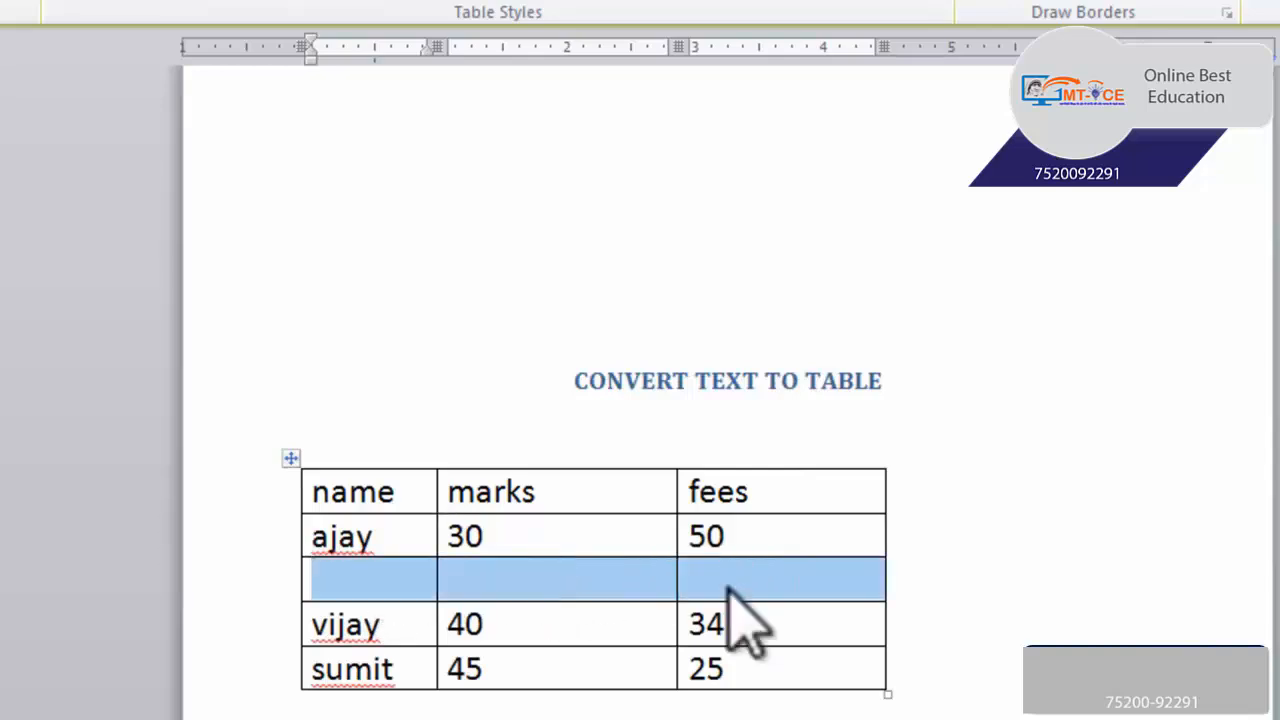
{"action": "right_click", "coordinate": [628, 587]}
{"action": "left_click", "coordinate": [757, 336]}
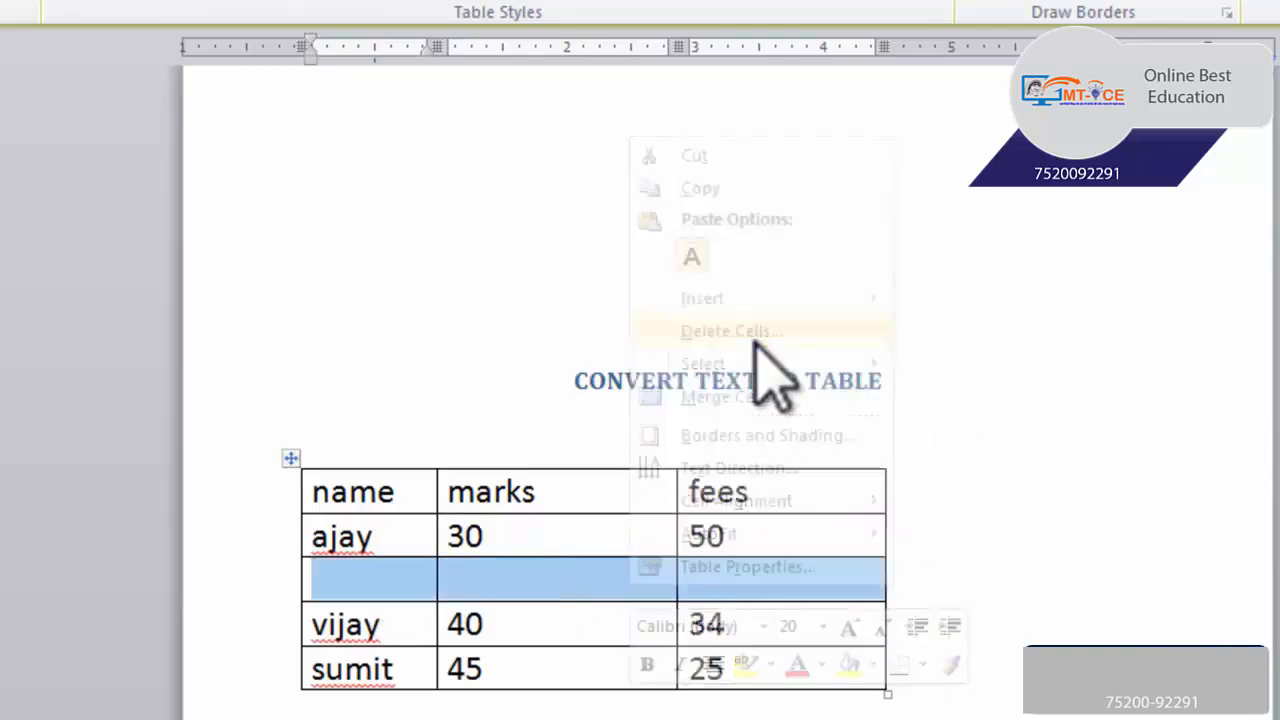
{"action": "left_click", "coordinate": [690, 316]}
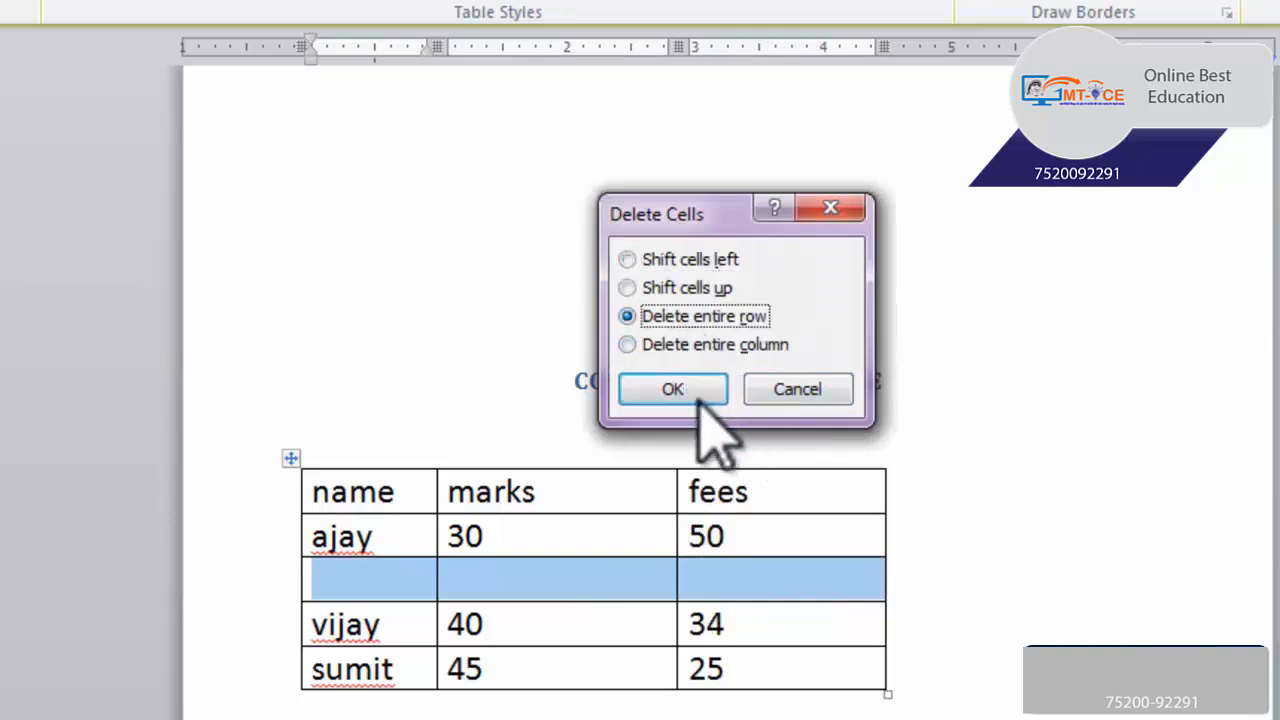
{"action": "left_click", "coordinate": [697, 400]}
Delete the cell containing 30 in the marks column, shifting the remaining cells up
{"action": "left_click", "coordinate": [496, 540]}
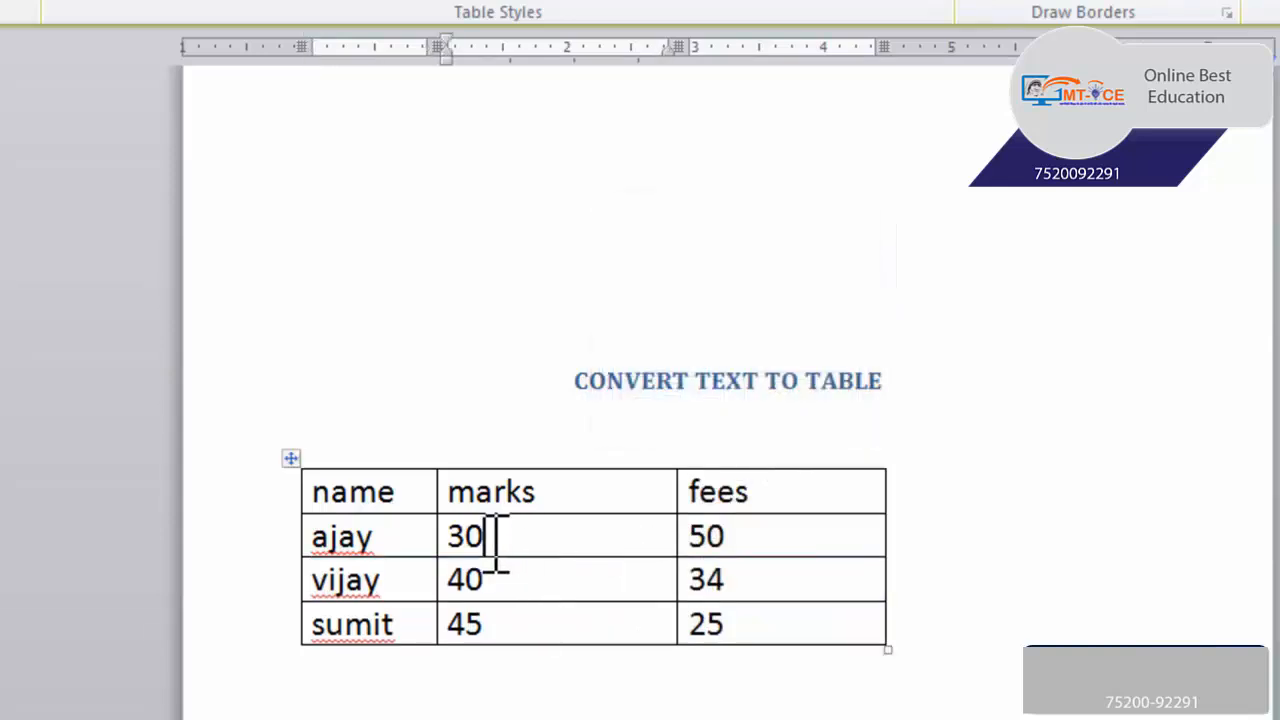
{"action": "double_click", "coordinate": [463, 536]}
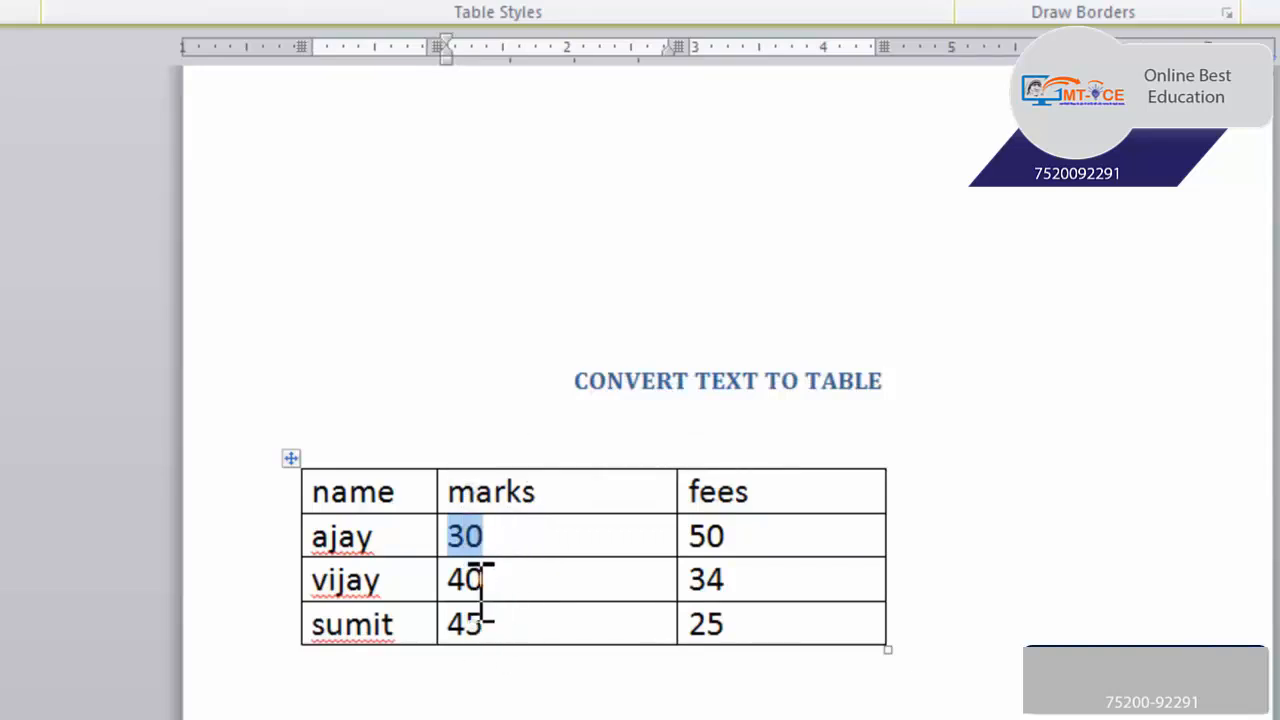
{"action": "right_click", "coordinate": [527, 540]}
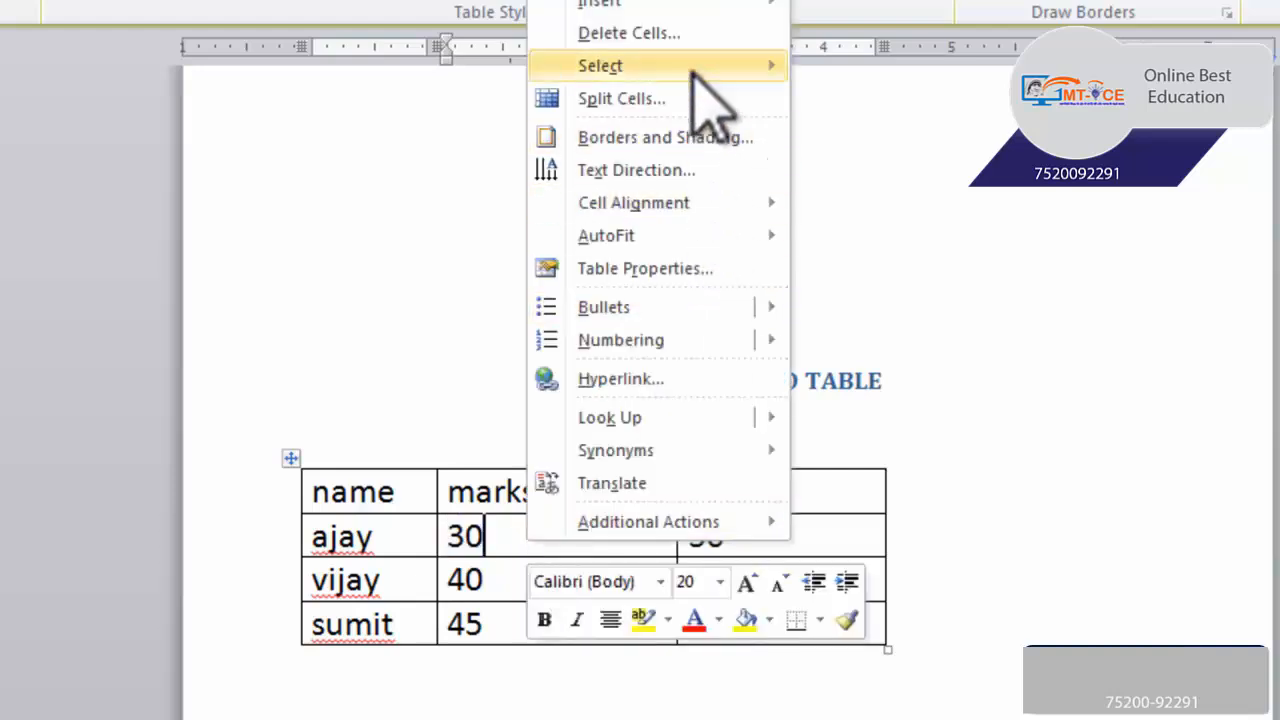
{"action": "left_click", "coordinate": [694, 36]}
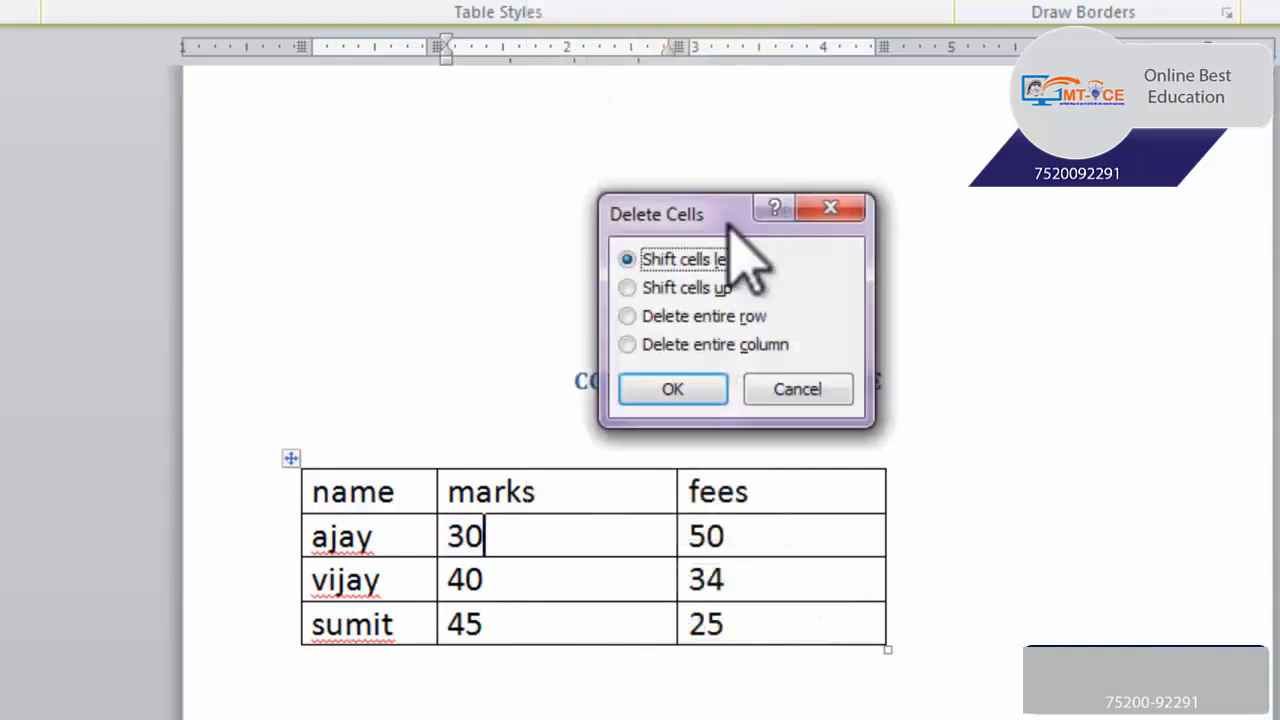
{"action": "left_click", "coordinate": [763, 278]}
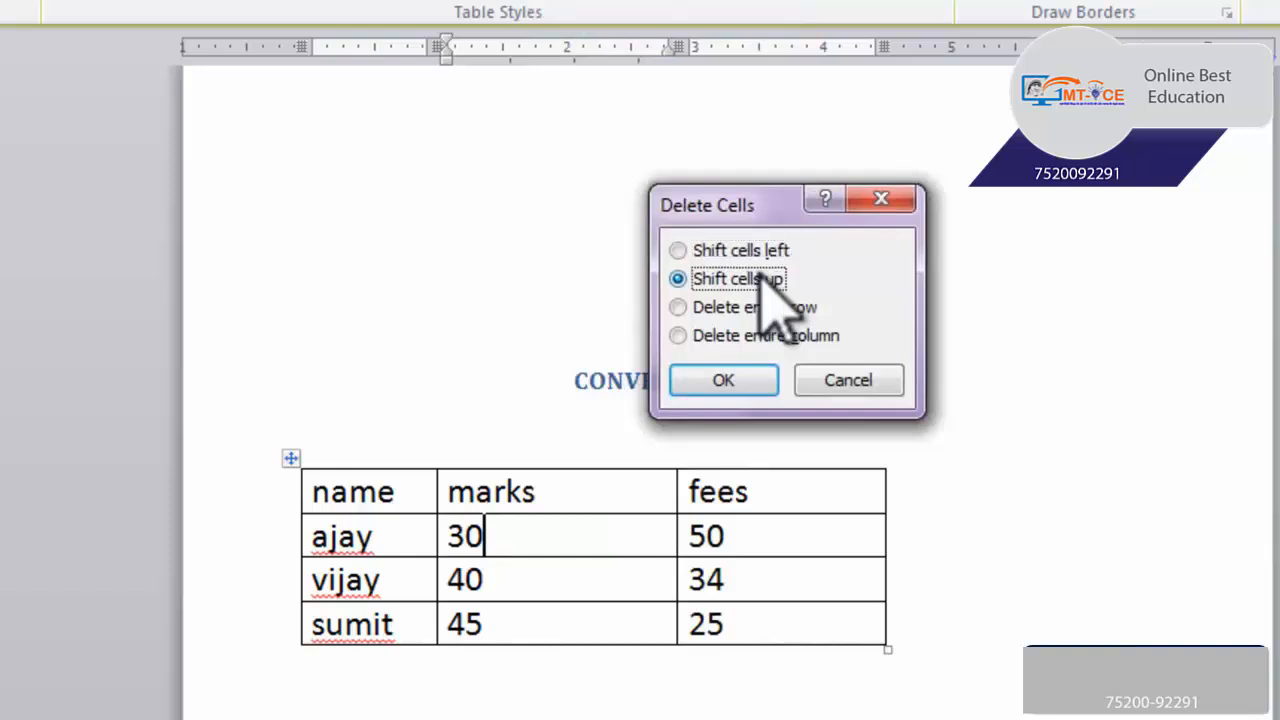
{"action": "left_click", "coordinate": [756, 251]}
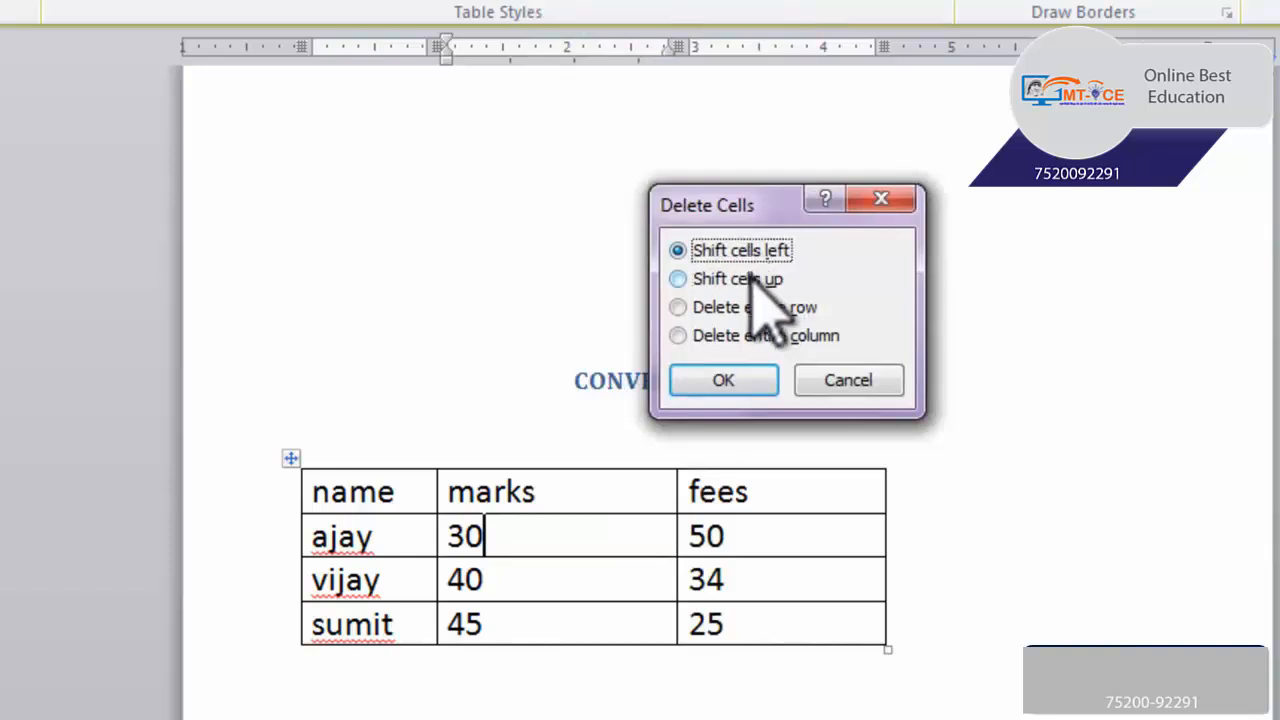
{"action": "left_click", "coordinate": [757, 280]}
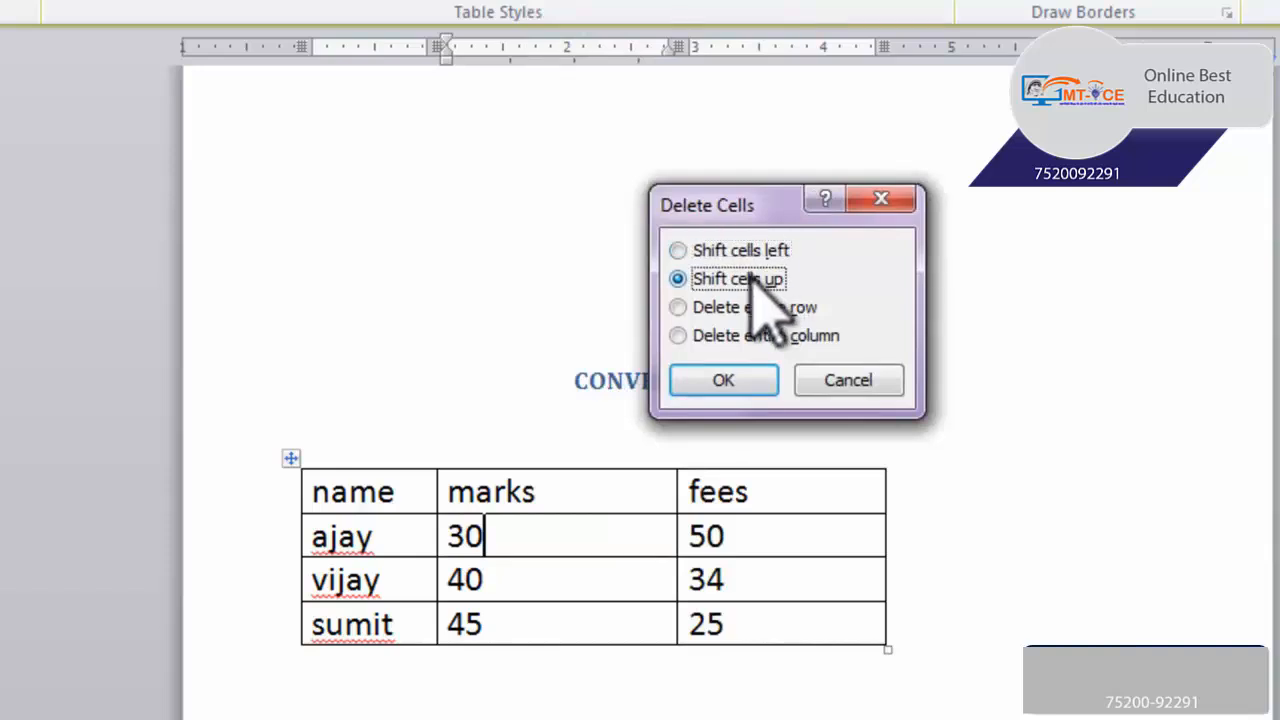
{"action": "left_click", "coordinate": [752, 375]}
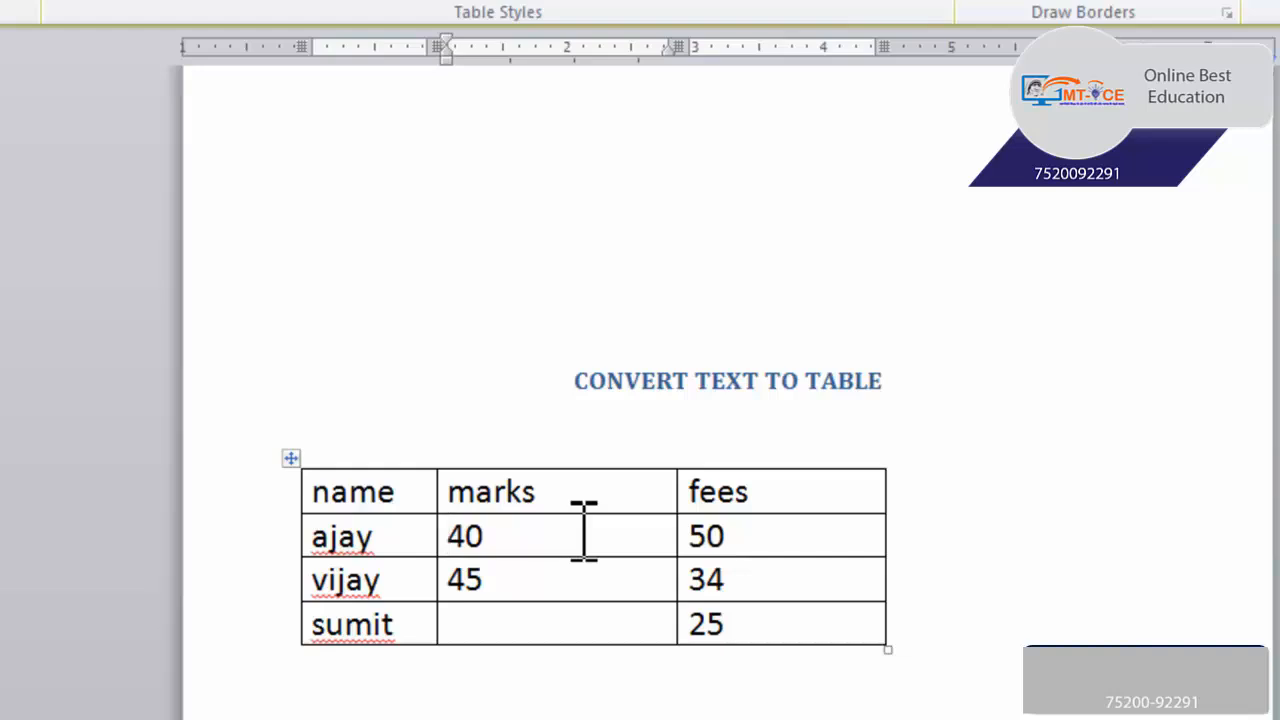
Delete the cell containing 45 in the marks column, shifting the remaining cells of its row left
{"action": "left_click_drag", "start_coordinate": [506, 580], "coordinate": [455, 572]}
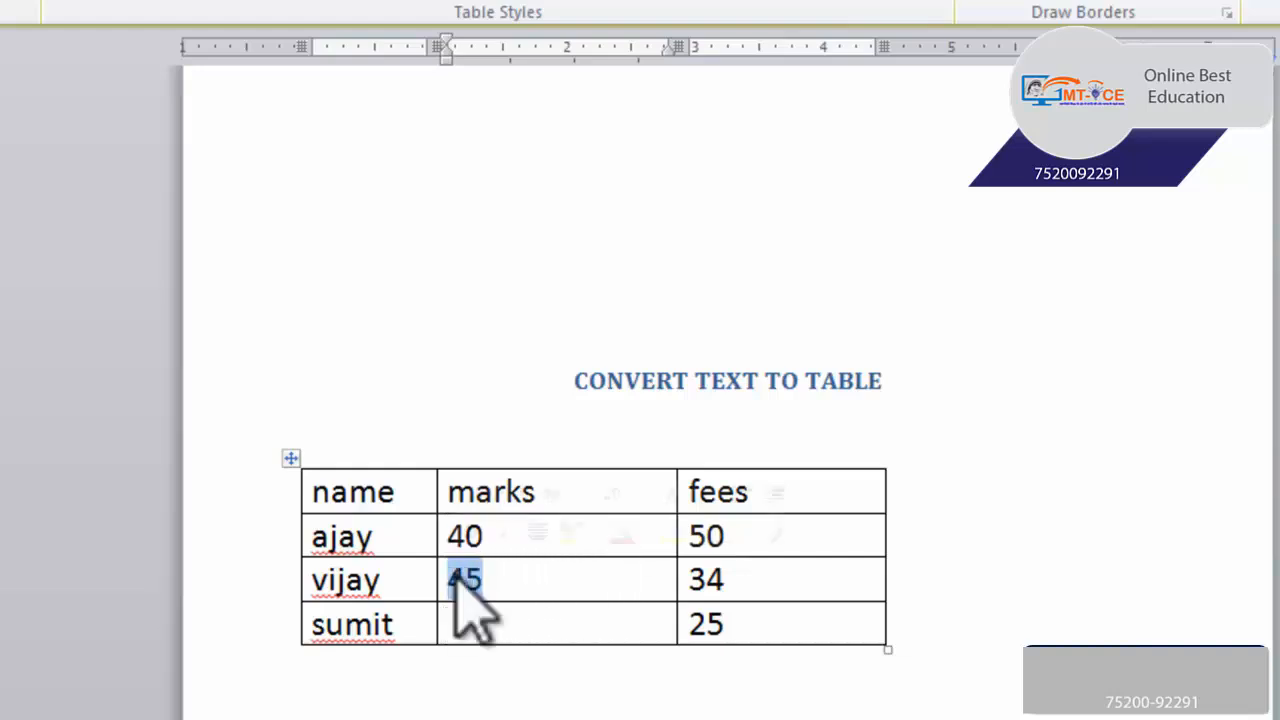
{"action": "right_click", "coordinate": [455, 572]}
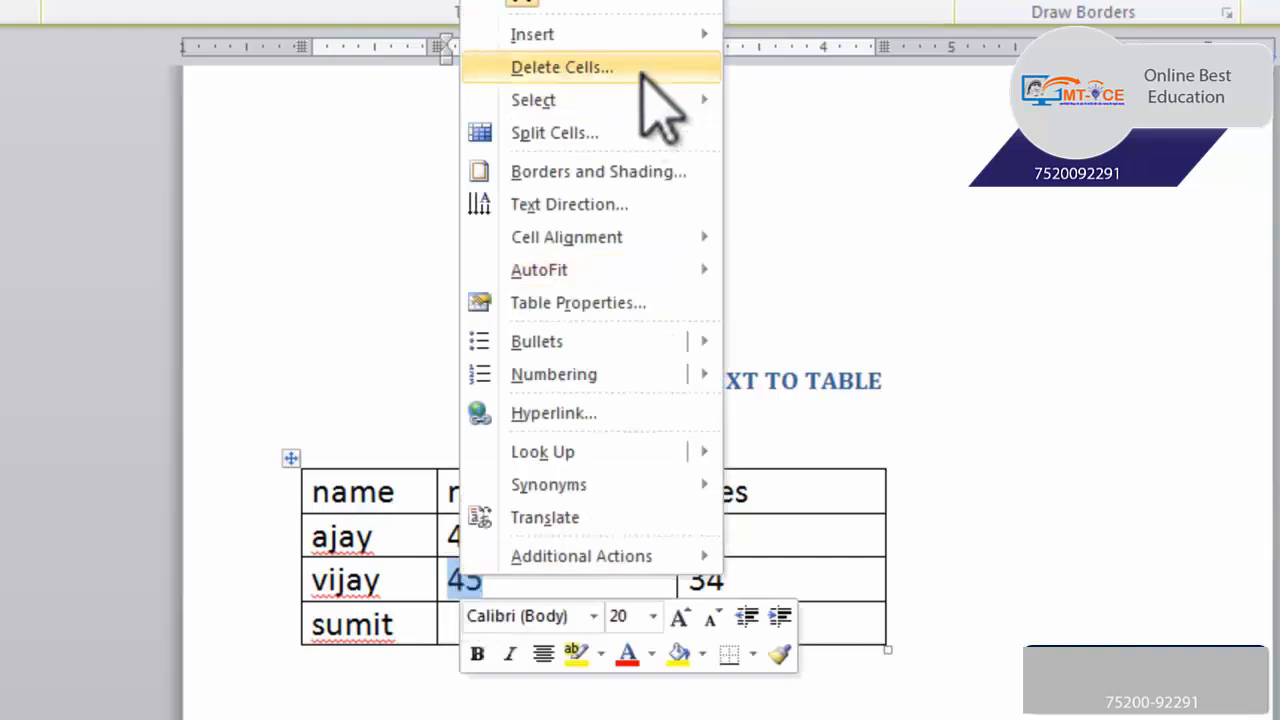
{"action": "left_click", "coordinate": [655, 100]}
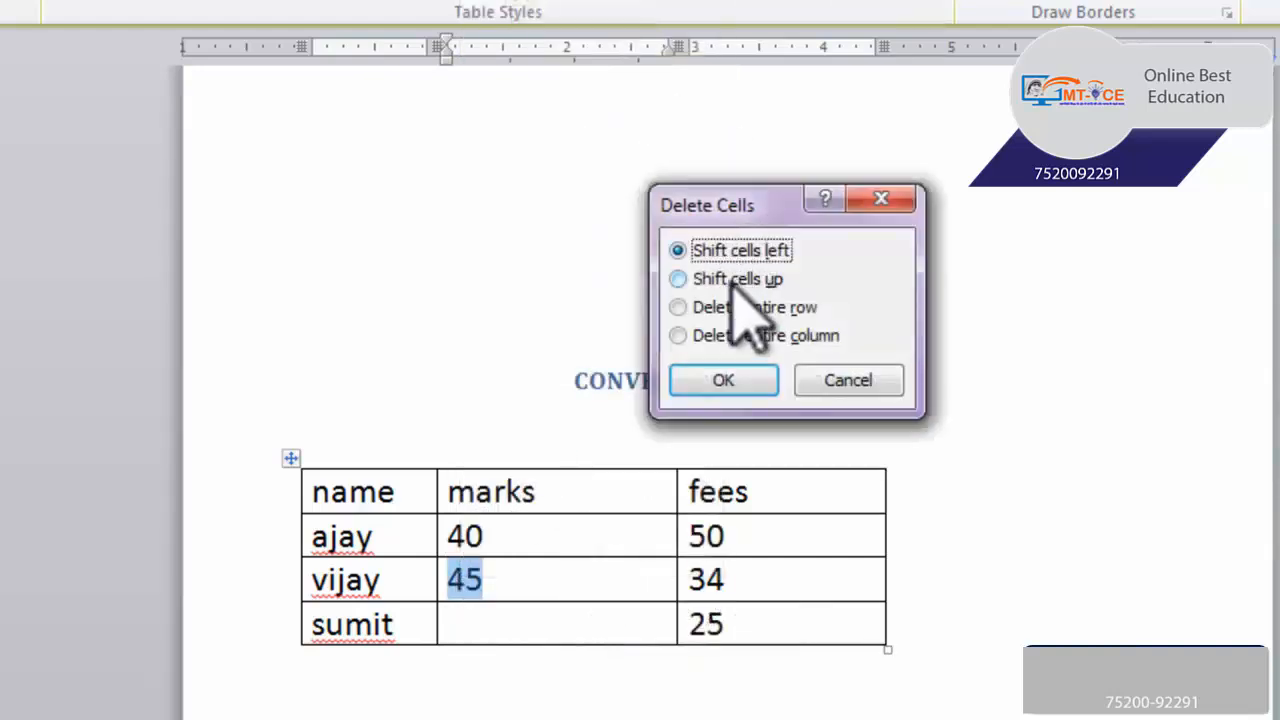
{"action": "left_click", "coordinate": [729, 380]}
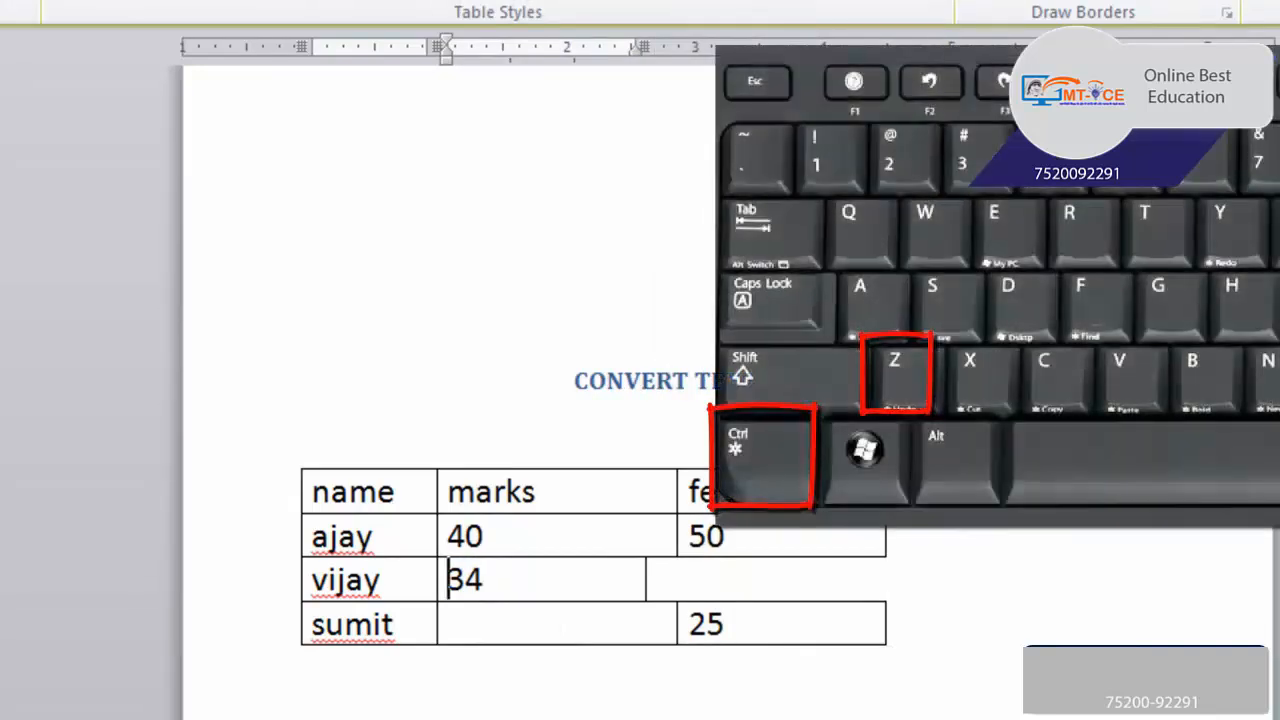
Undo both cell deletions in the marks column
{"action": "key", "text": "ctrl+z"}
{"action": "key", "text": "ctrl+z"}
{"action": "key", "text": "ctrl+z"}
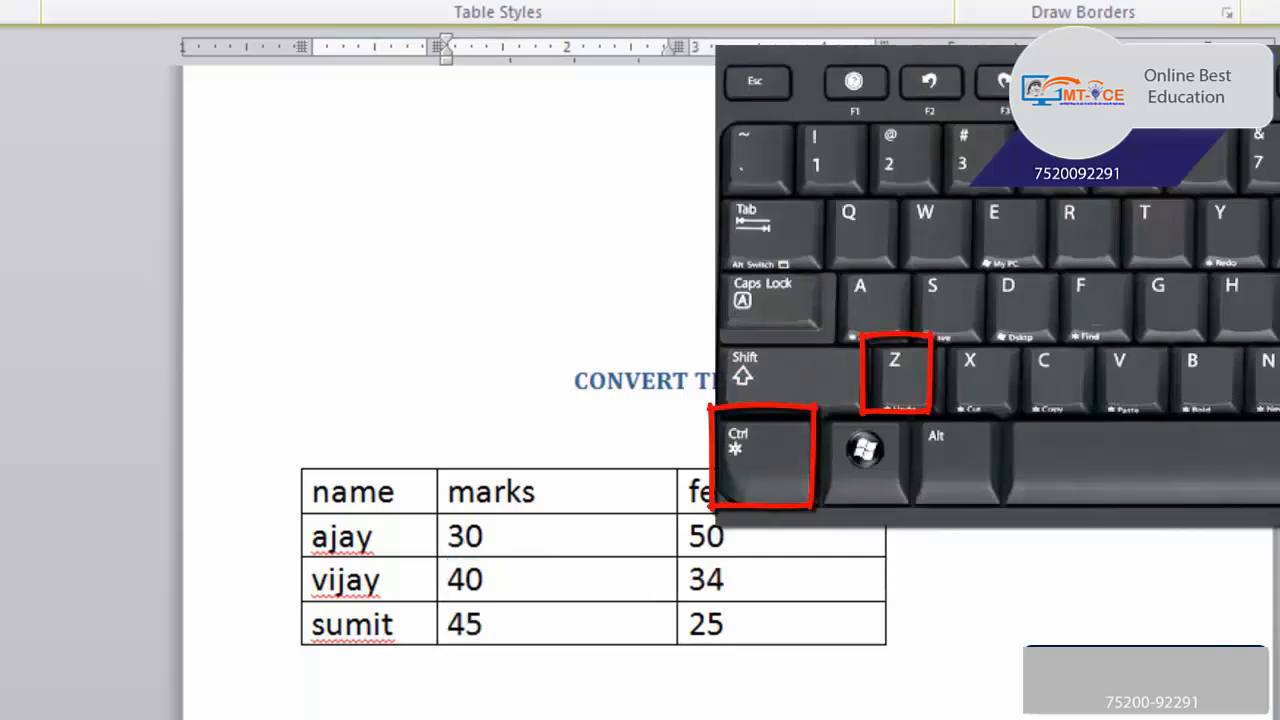
{"action": "key", "text": "ctrl+z"}
{"action": "key", "text": "ctrl+z"}
{"action": "key", "text": "ctrl+z"}
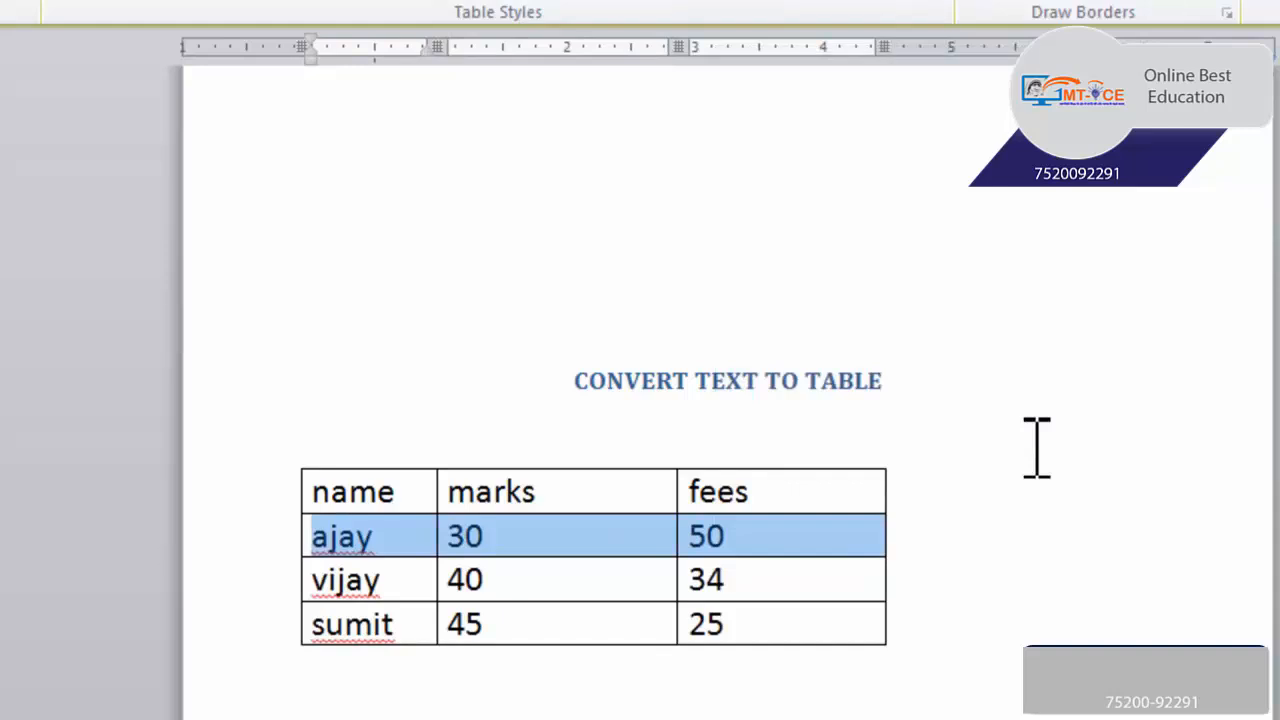
Insert a row above the name, marks and fees header row
{"action": "left_click", "coordinate": [617, 490]}
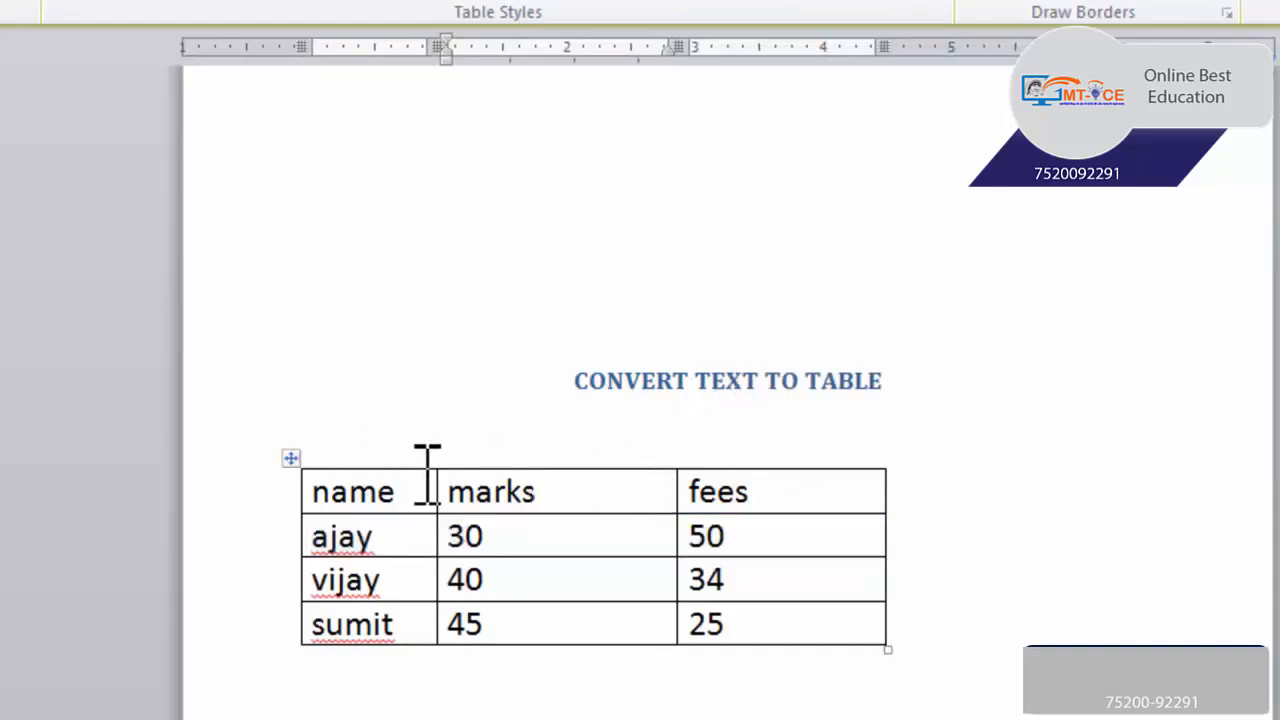
{"action": "right_click", "coordinate": [591, 495]}
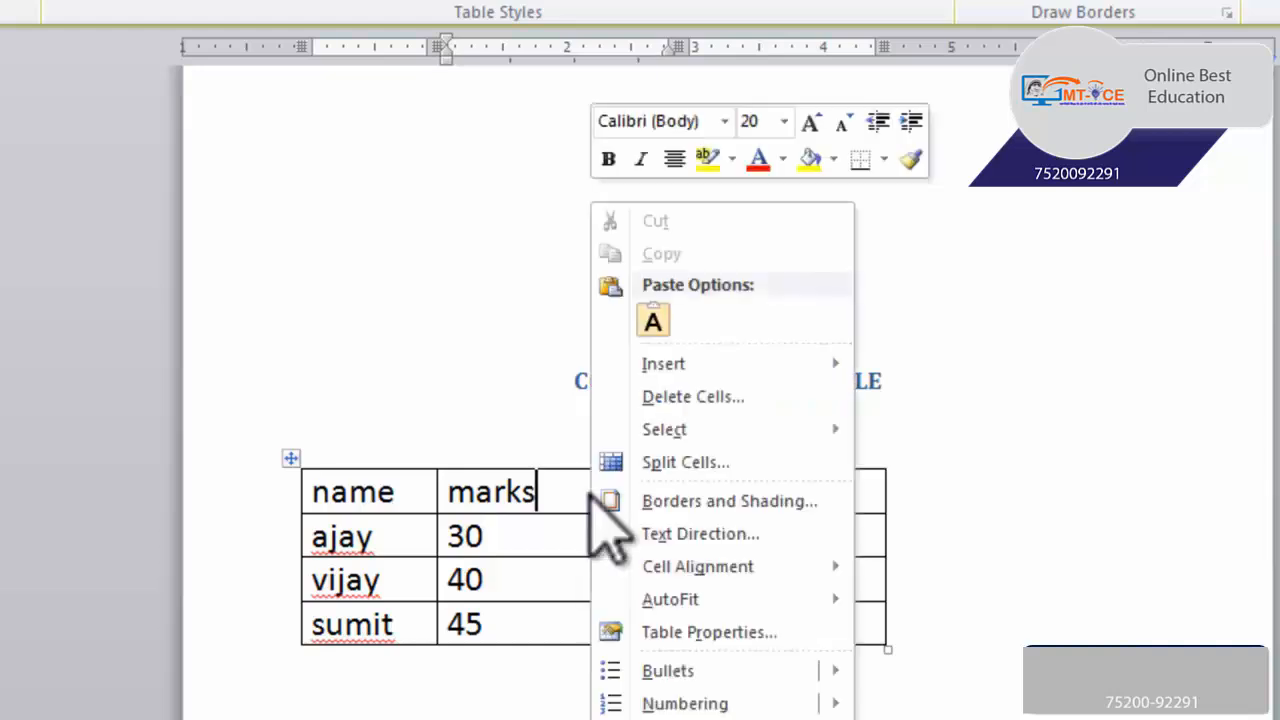
{"action": "mouse_move", "coordinate": [740, 364]}
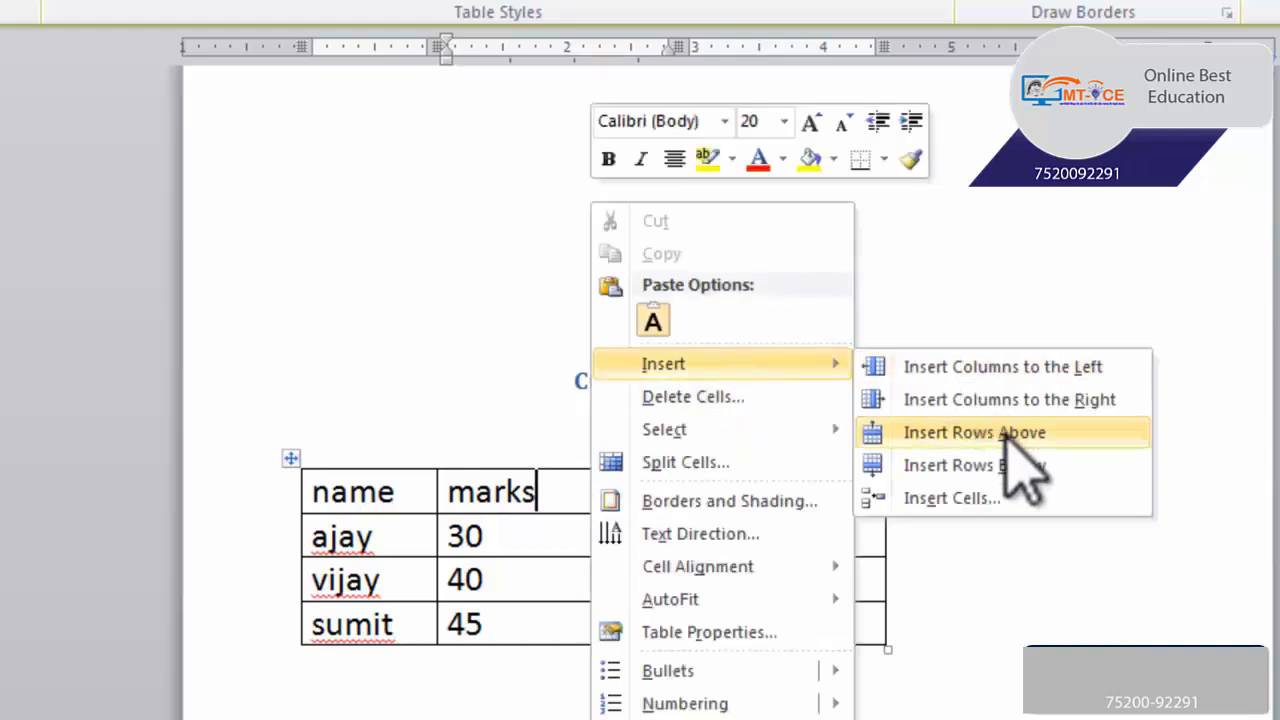
{"action": "left_click", "coordinate": [1007, 442]}
{"action": "left_click", "coordinate": [480, 490]}
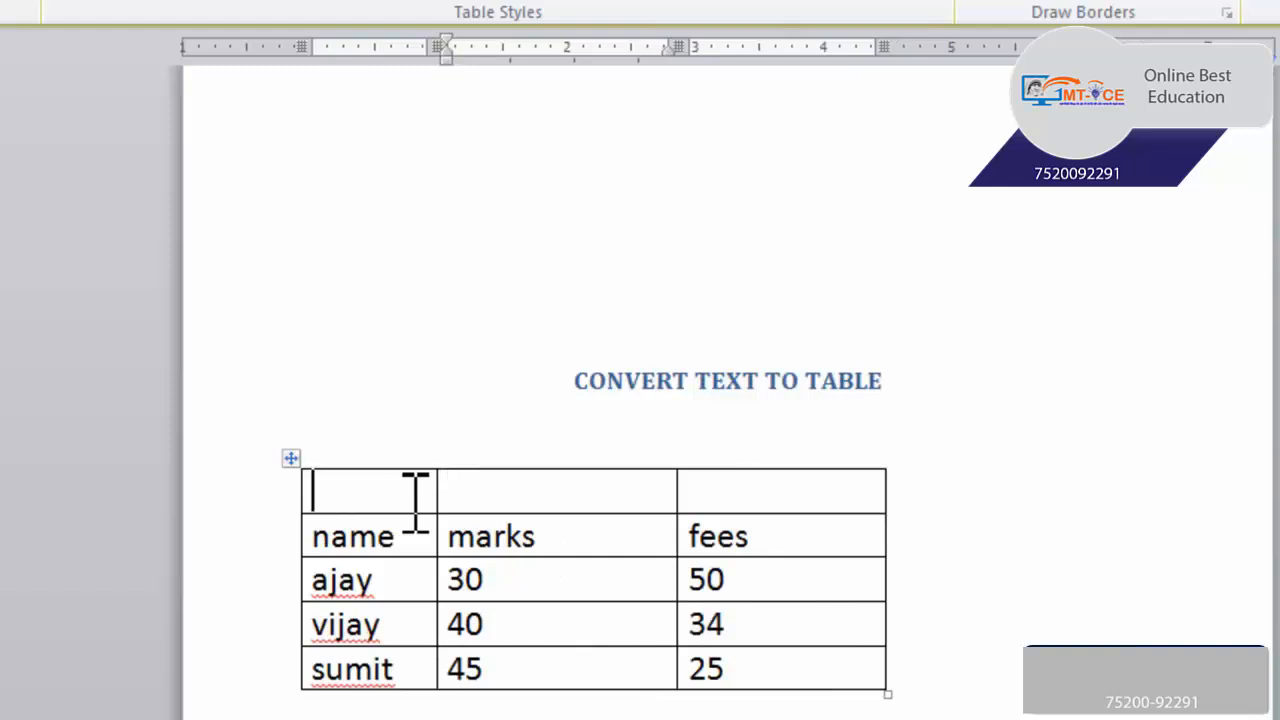
Enter the title CLASS TENTH RESULT in the first cell of the empty top row
{"action": "left_click_drag", "start_coordinate": [391, 486], "coordinate": [770, 490]}
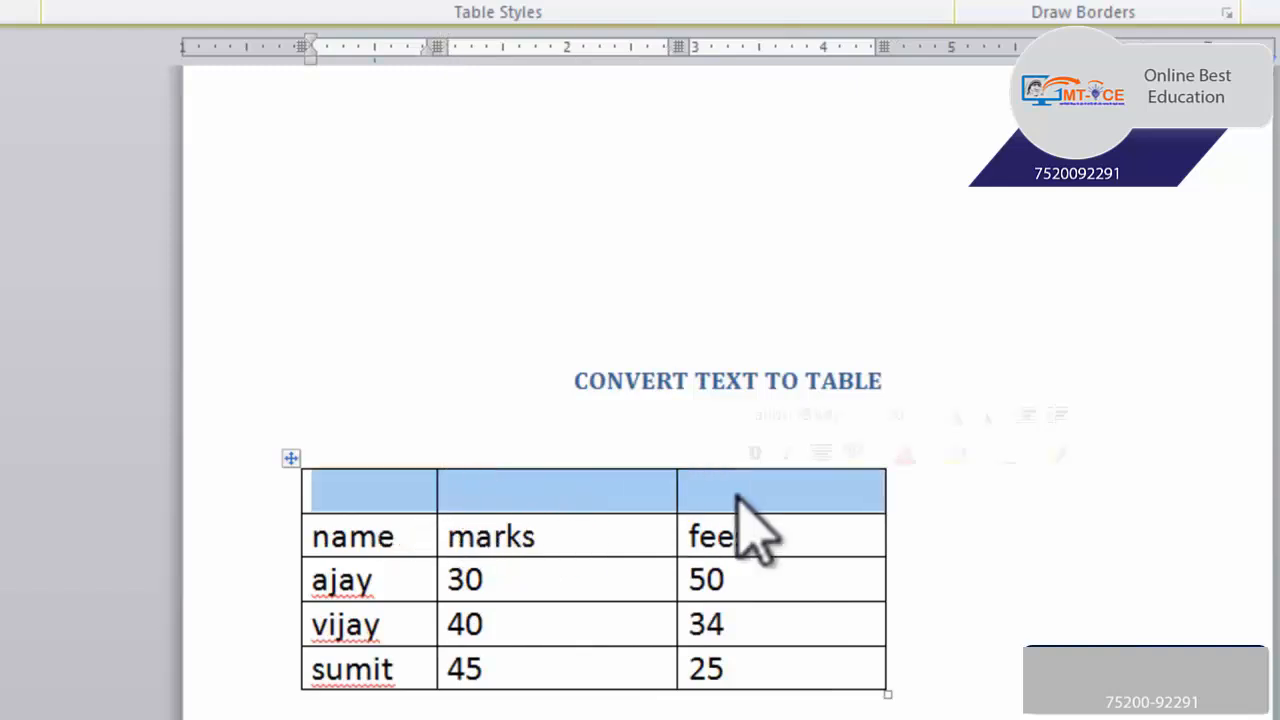
{"action": "left_click", "coordinate": [430, 495]}
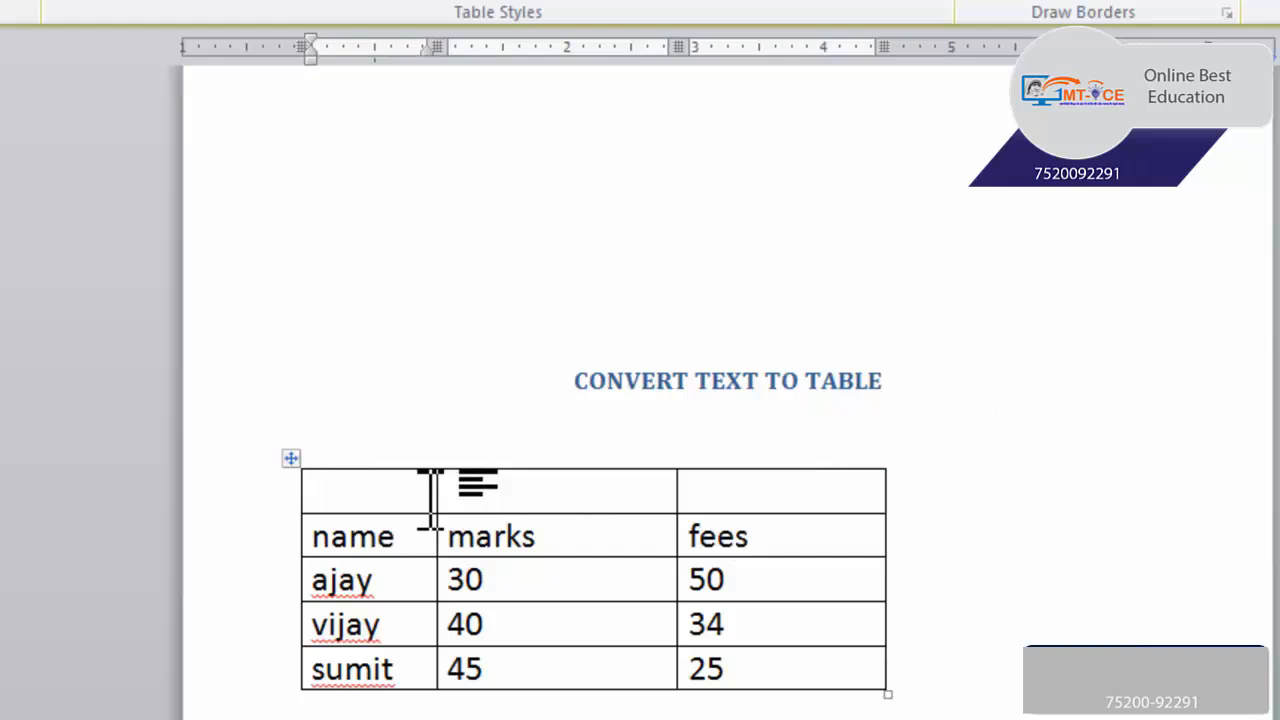
{"action": "type", "text": "CLASS TE"}
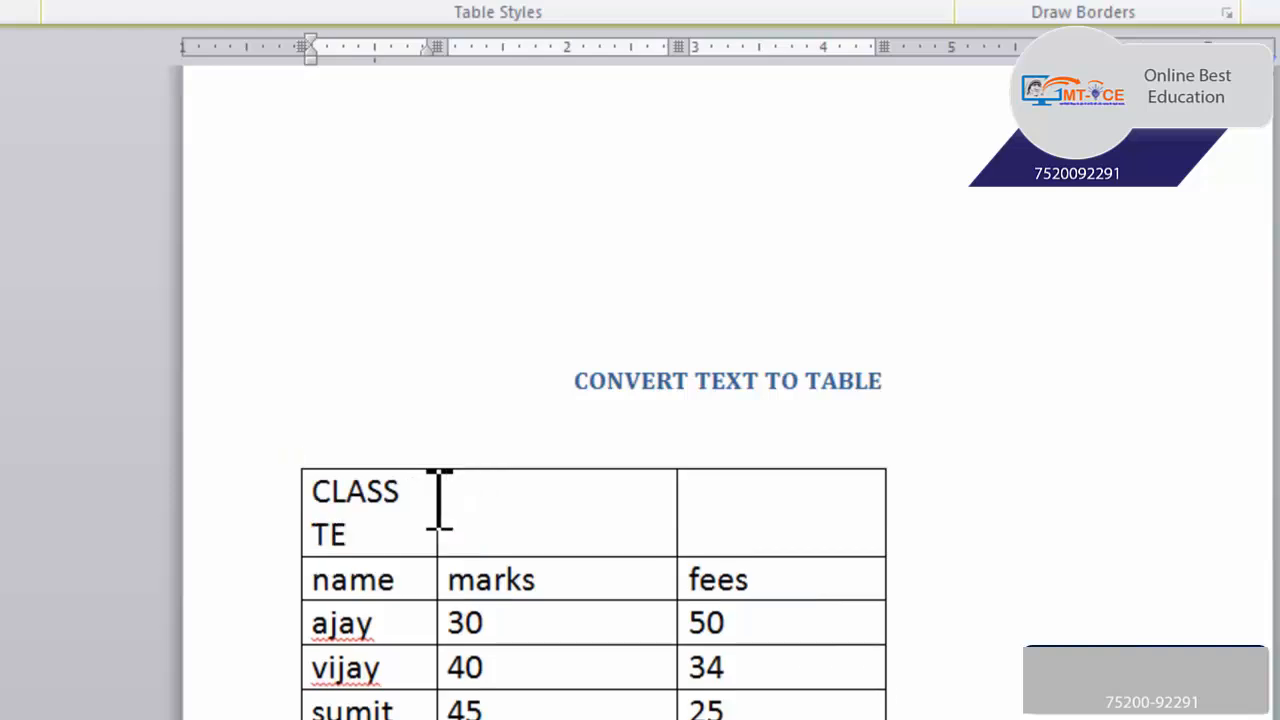
{"action": "type", "text": "NTH RESULT"}
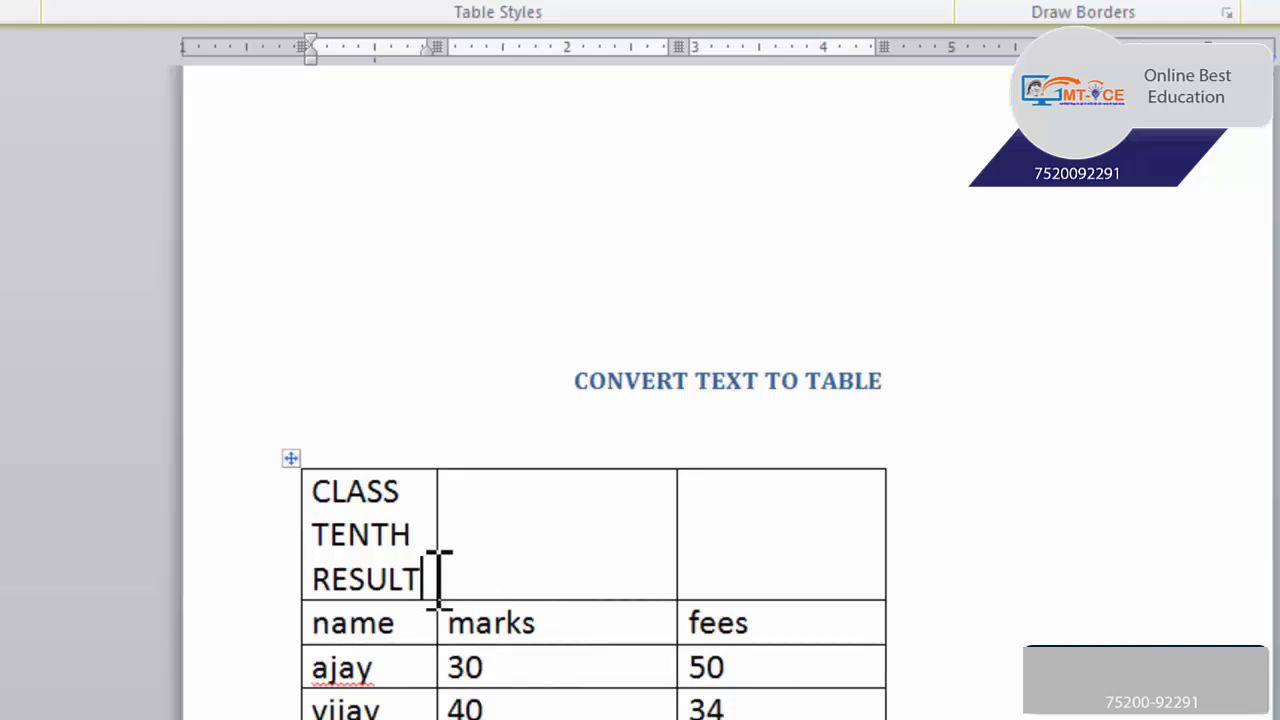
Clear the title text from the first cell of the top row
{"action": "left_click_drag", "start_coordinate": [428, 578], "coordinate": [314, 486]}
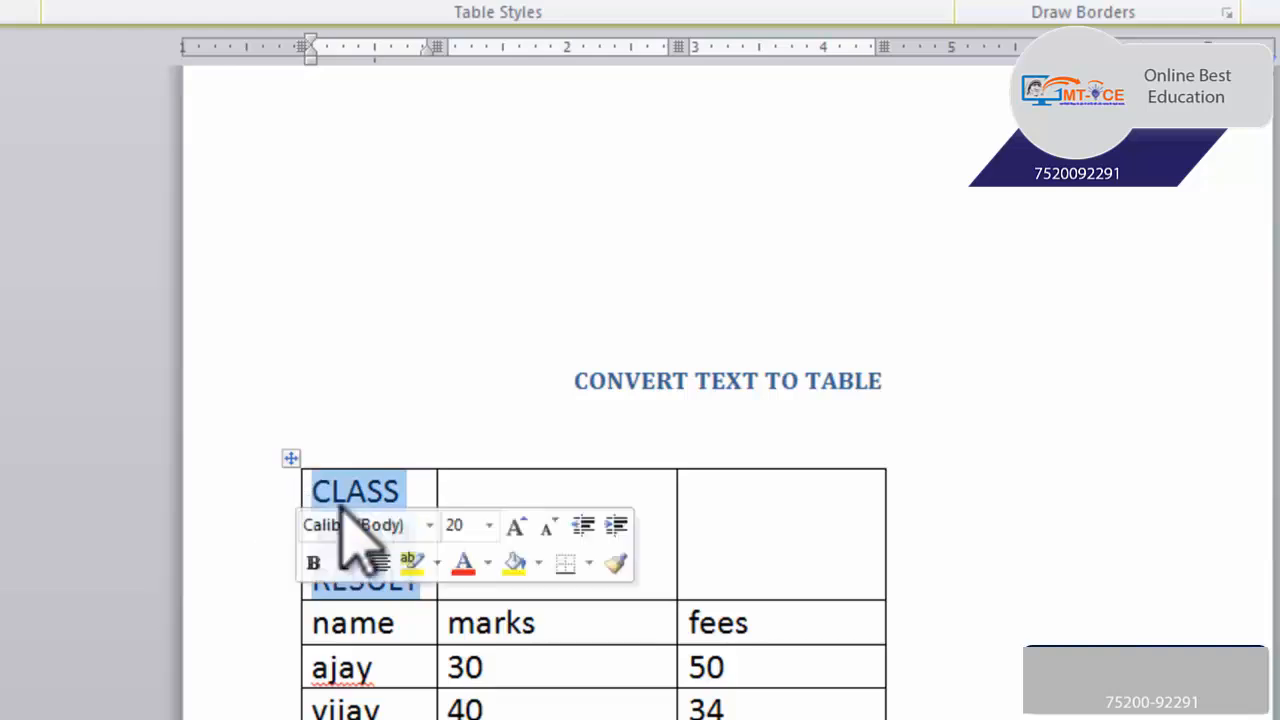
{"action": "key", "text": "Delete"}
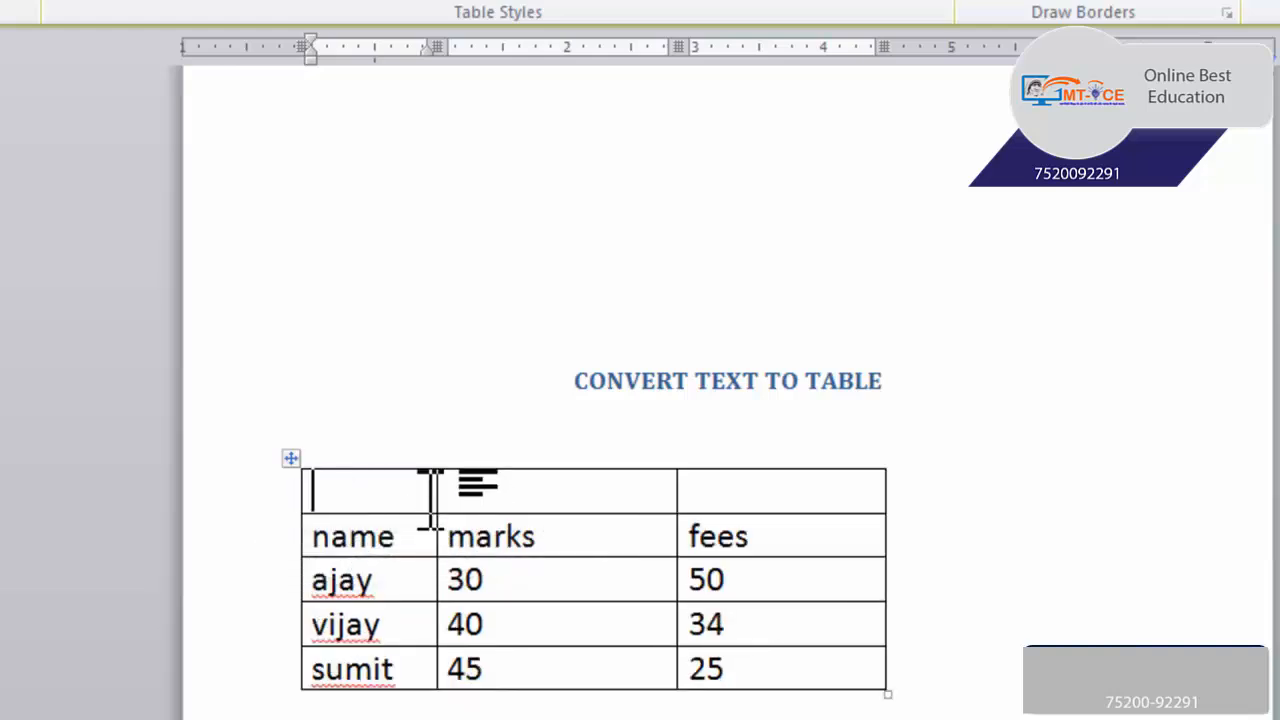
{"action": "left_click_drag", "start_coordinate": [409, 490], "coordinate": [752, 494]}
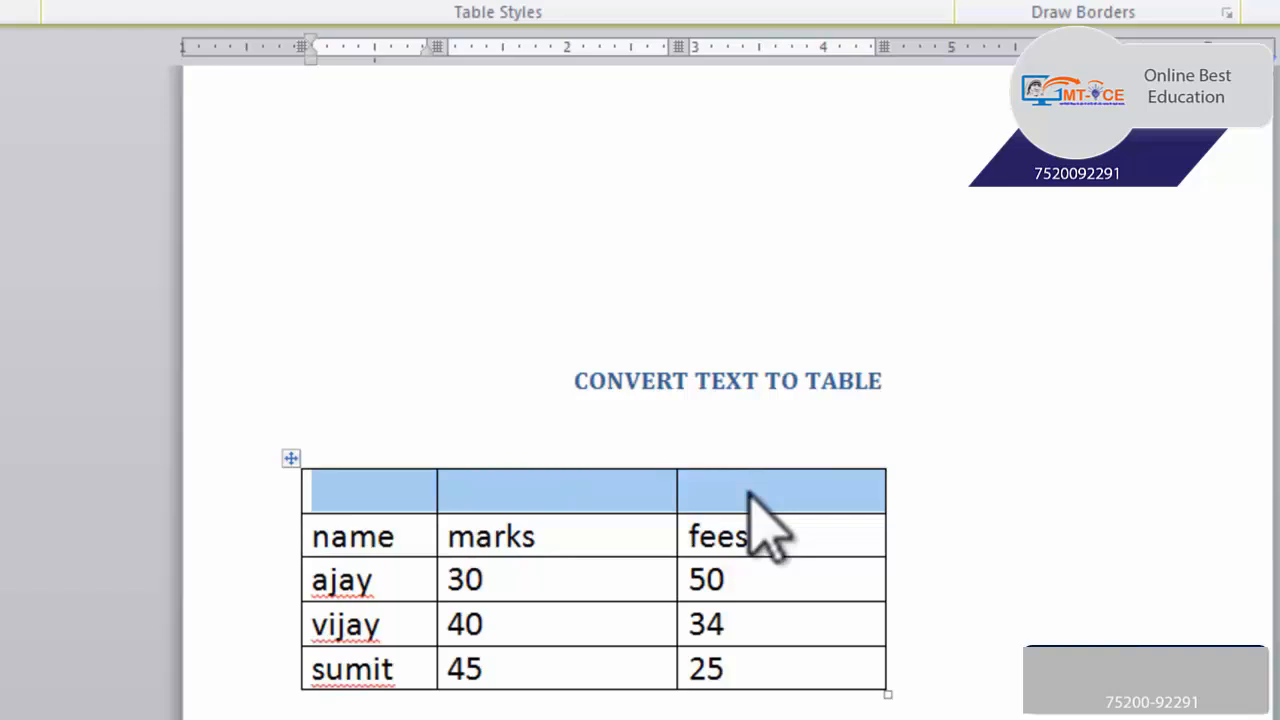
{"action": "left_click", "coordinate": [412, 490]}
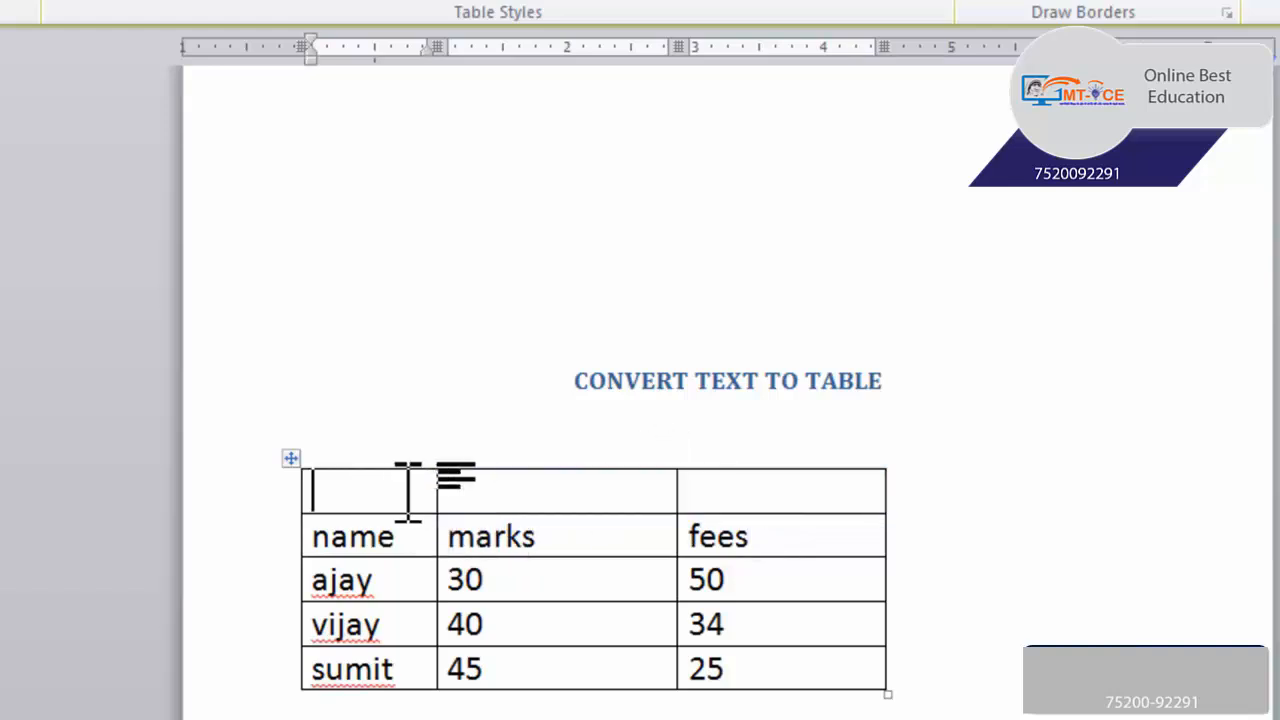
Merge the three cells of the empty top row into a single cell
{"action": "left_click", "coordinate": [518, 502]}
{"action": "left_click", "coordinate": [738, 506]}
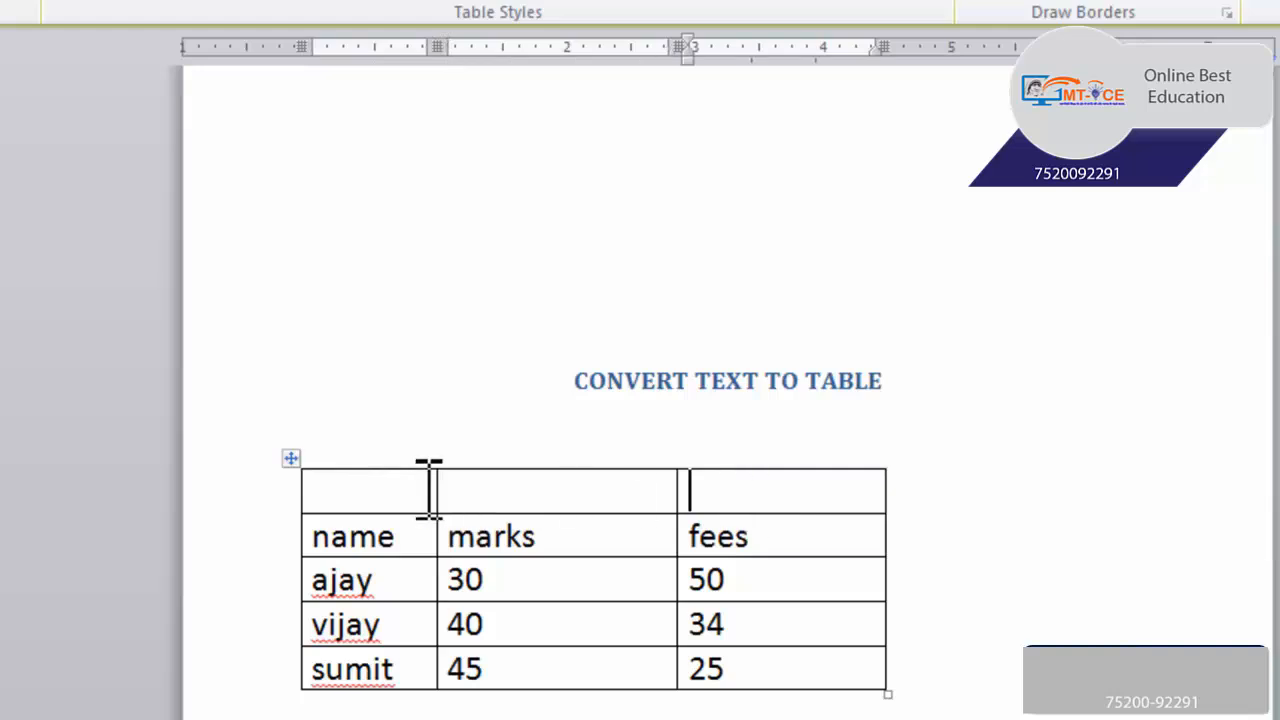
{"action": "left_click_drag", "start_coordinate": [415, 490], "coordinate": [731, 491]}
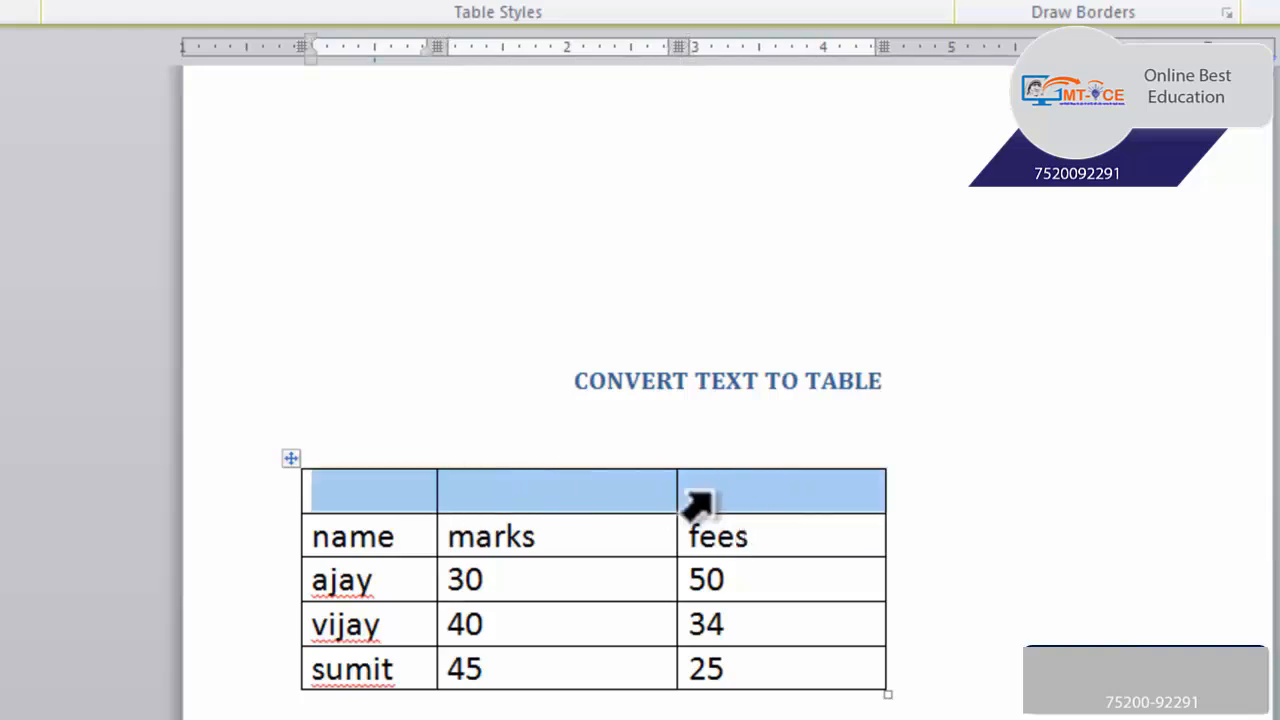
{"action": "right_click", "coordinate": [628, 513]}
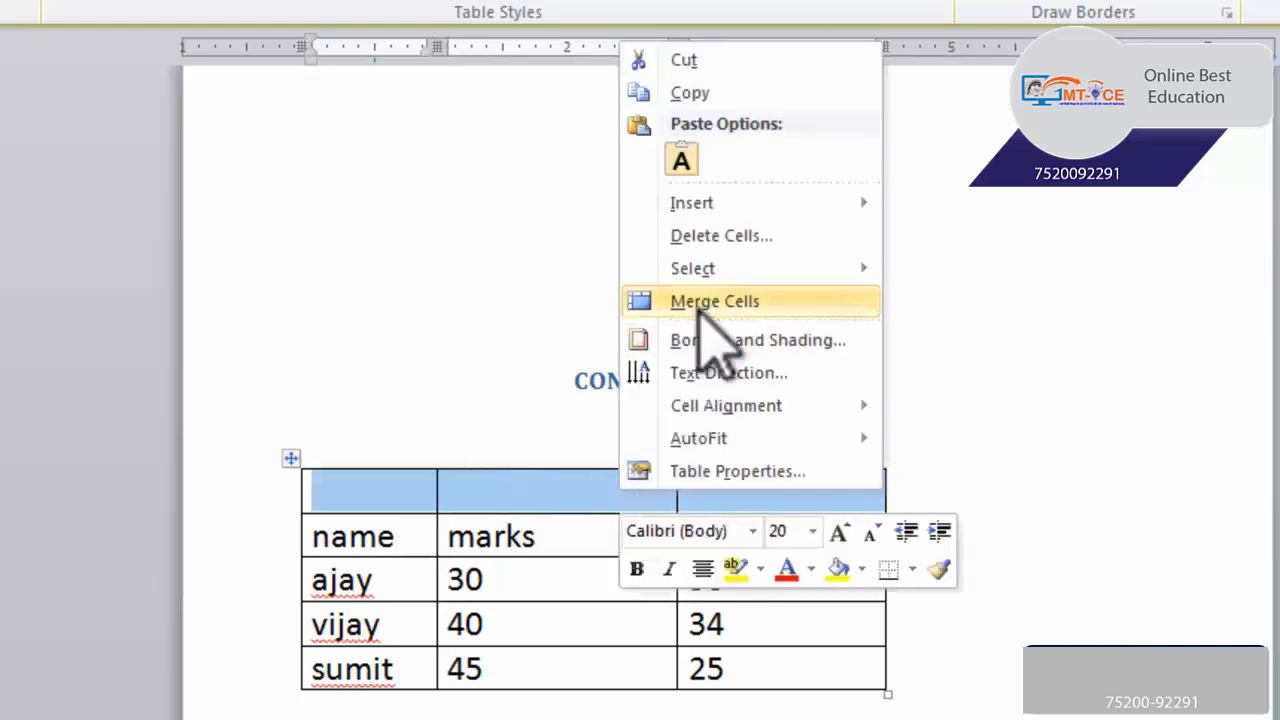
{"action": "left_click", "coordinate": [712, 301]}
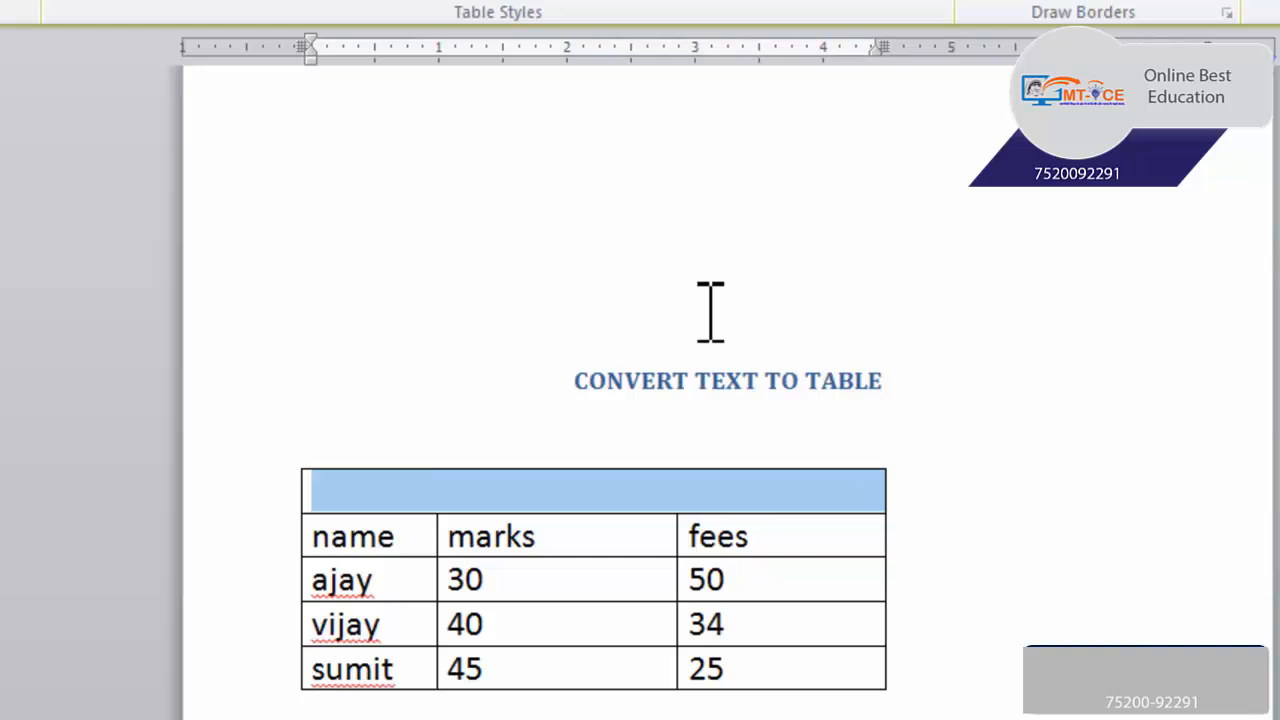
Enter the title CLASS TENTH RESULT in the merged top row and center it
{"action": "key", "text": "Left"}
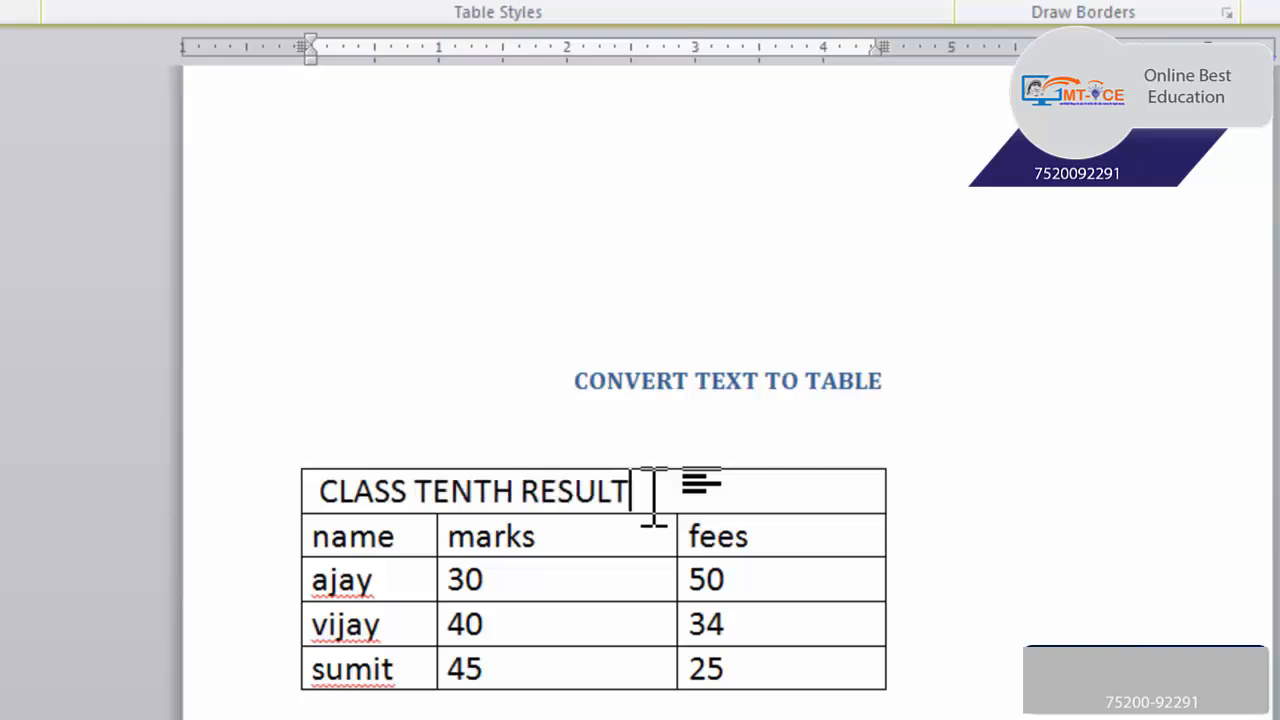
{"action": "double_click", "coordinate": [654, 490]}
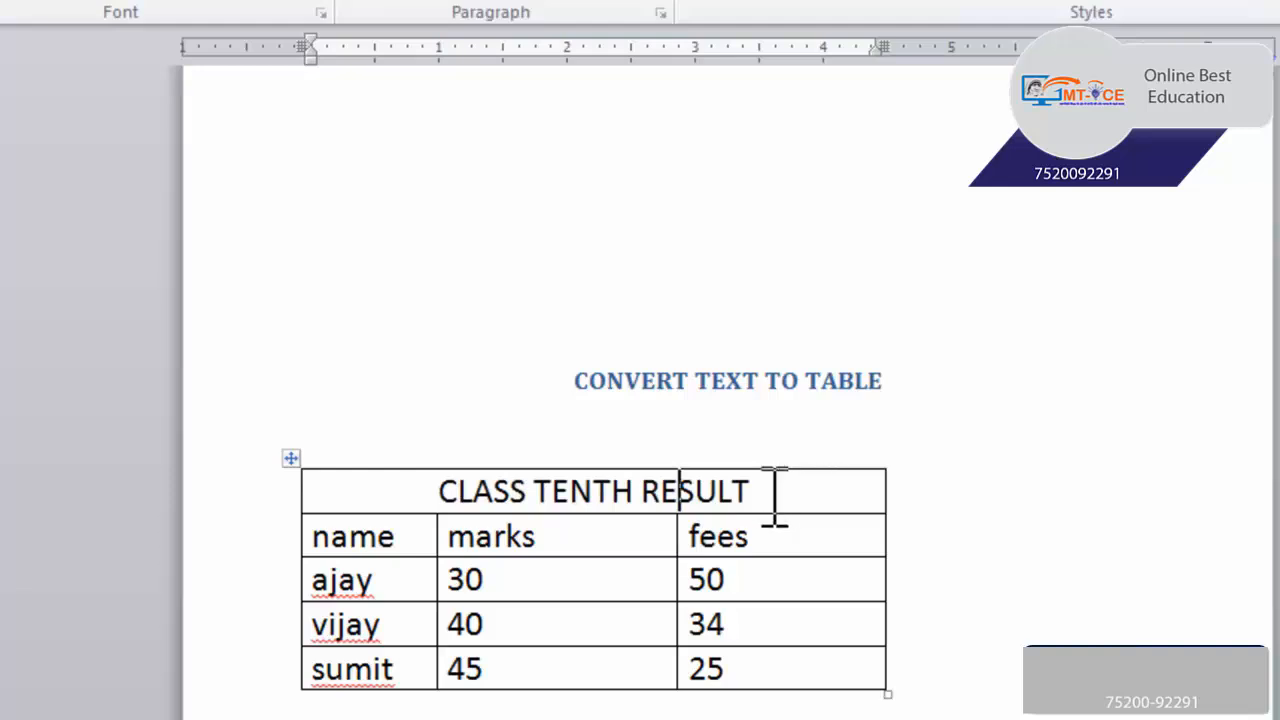
Delete the title text and split the merged top cell into 3 columns and 1 row
{"action": "left_click_drag", "start_coordinate": [775, 495], "coordinate": [477, 480]}
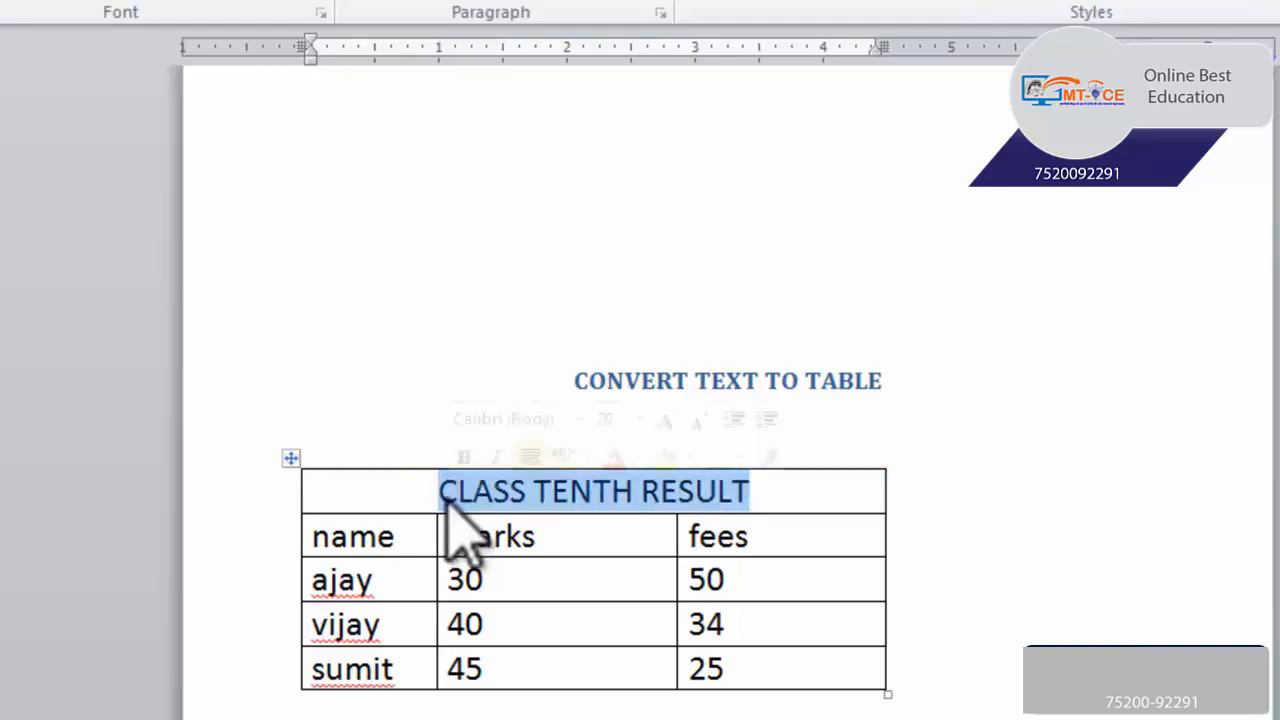
{"action": "key", "text": "Delete"}
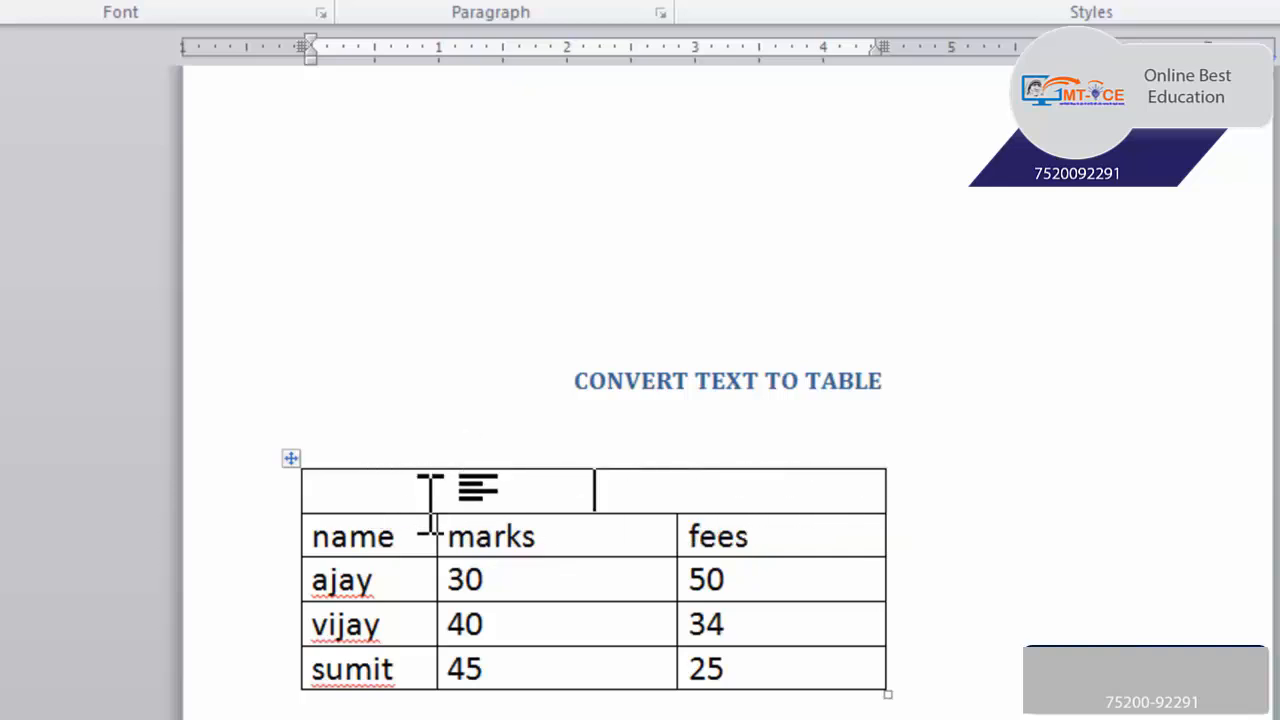
{"action": "right_click", "coordinate": [656, 495]}
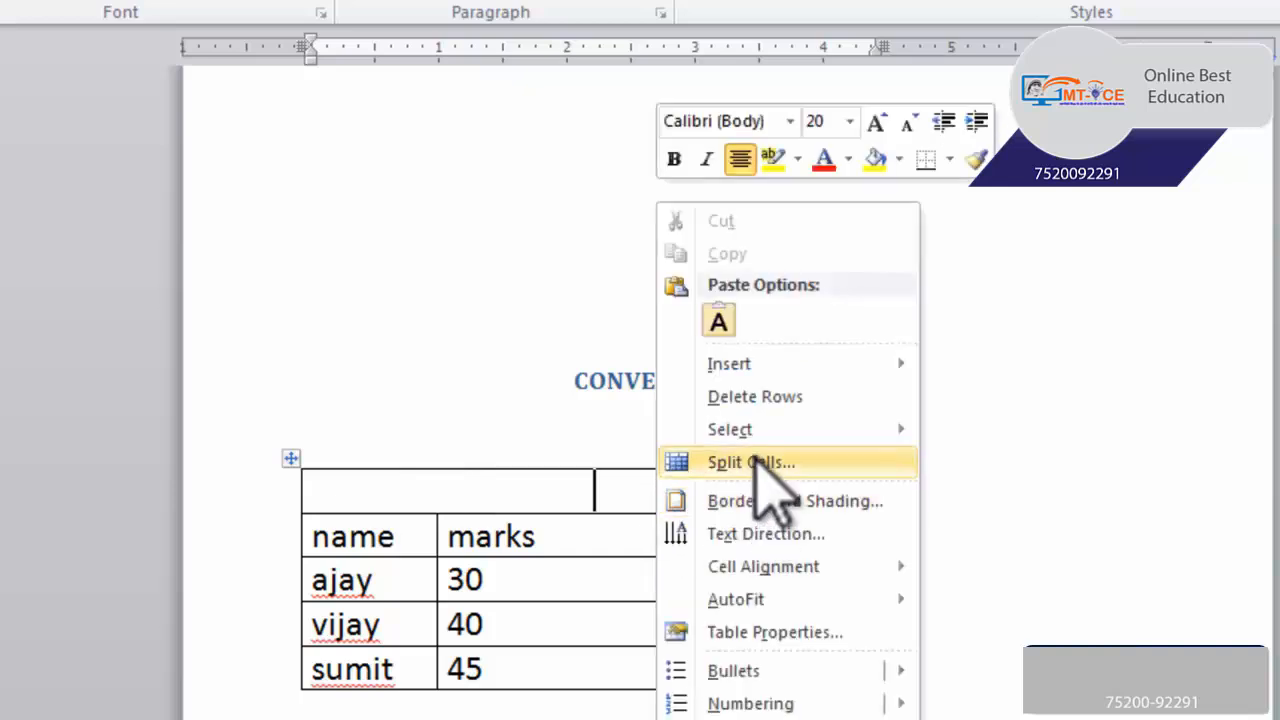
{"action": "left_click", "coordinate": [757, 465]}
{"action": "left_click_drag", "start_coordinate": [698, 250], "coordinate": [665, 130]}
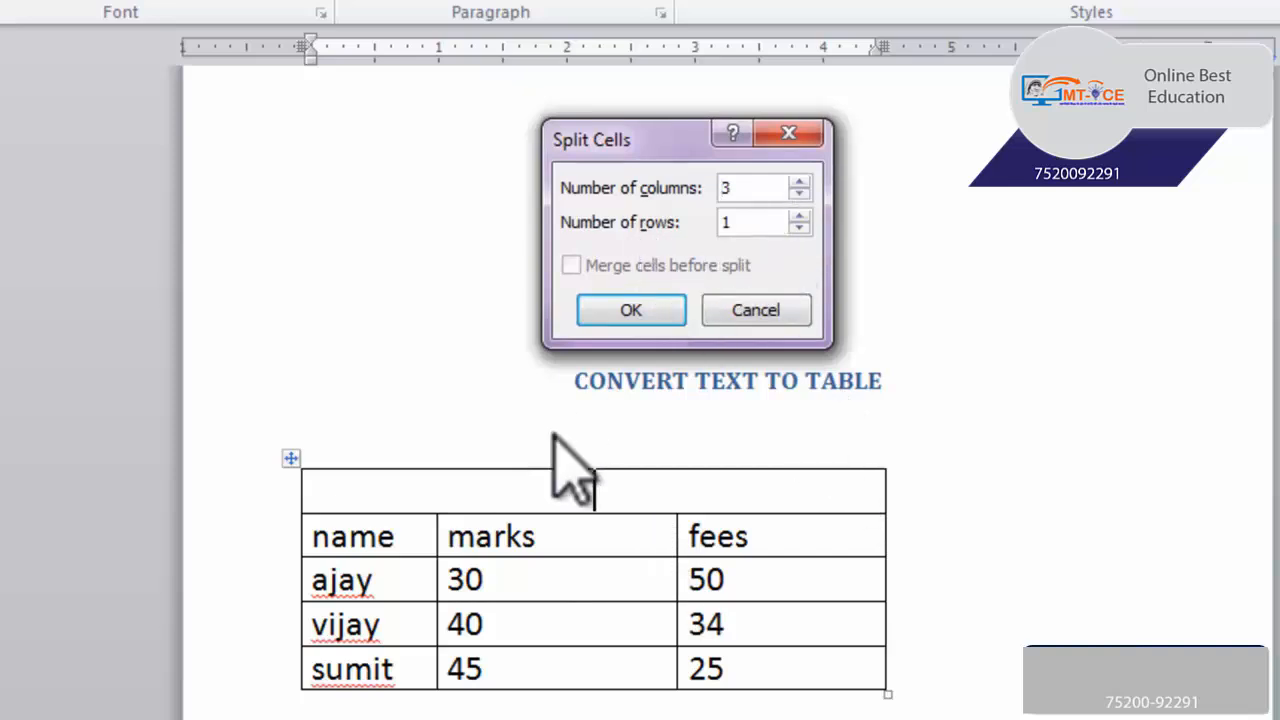
{"action": "left_click", "coordinate": [630, 310]}
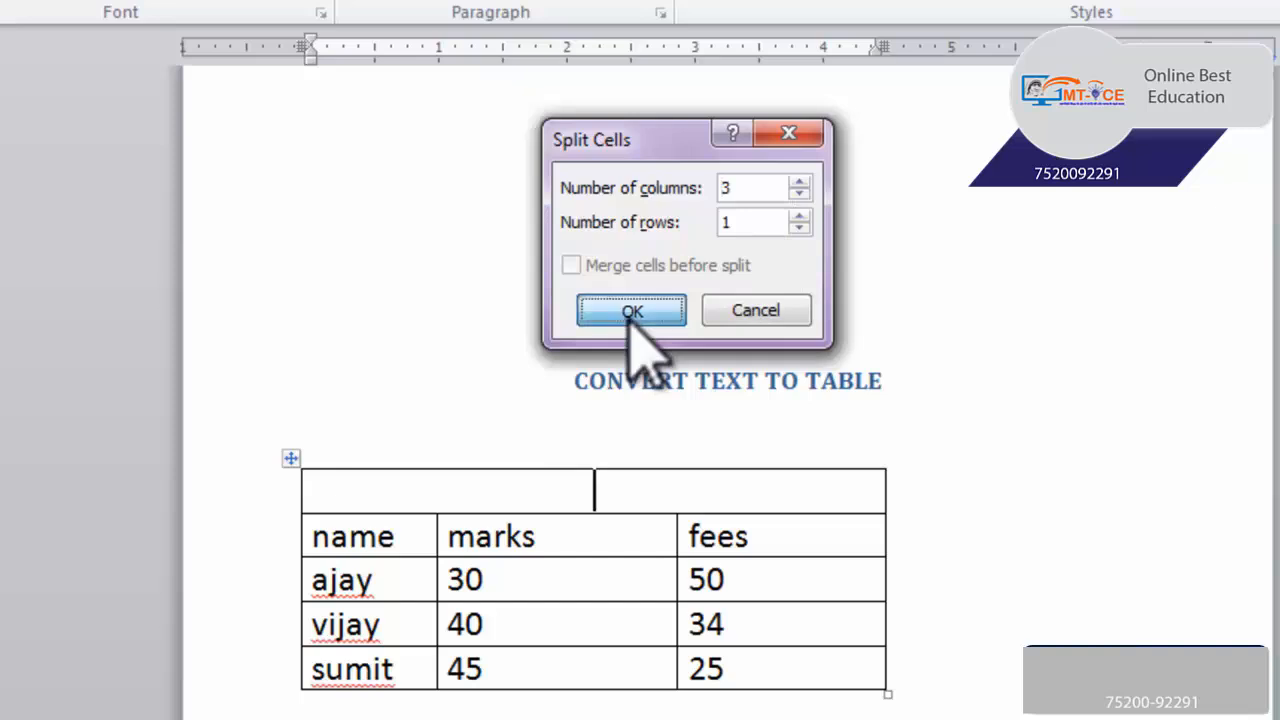
Line up the top row's two cell dividers with the column borders of the rows below
{"action": "left_click", "coordinate": [578, 490]}
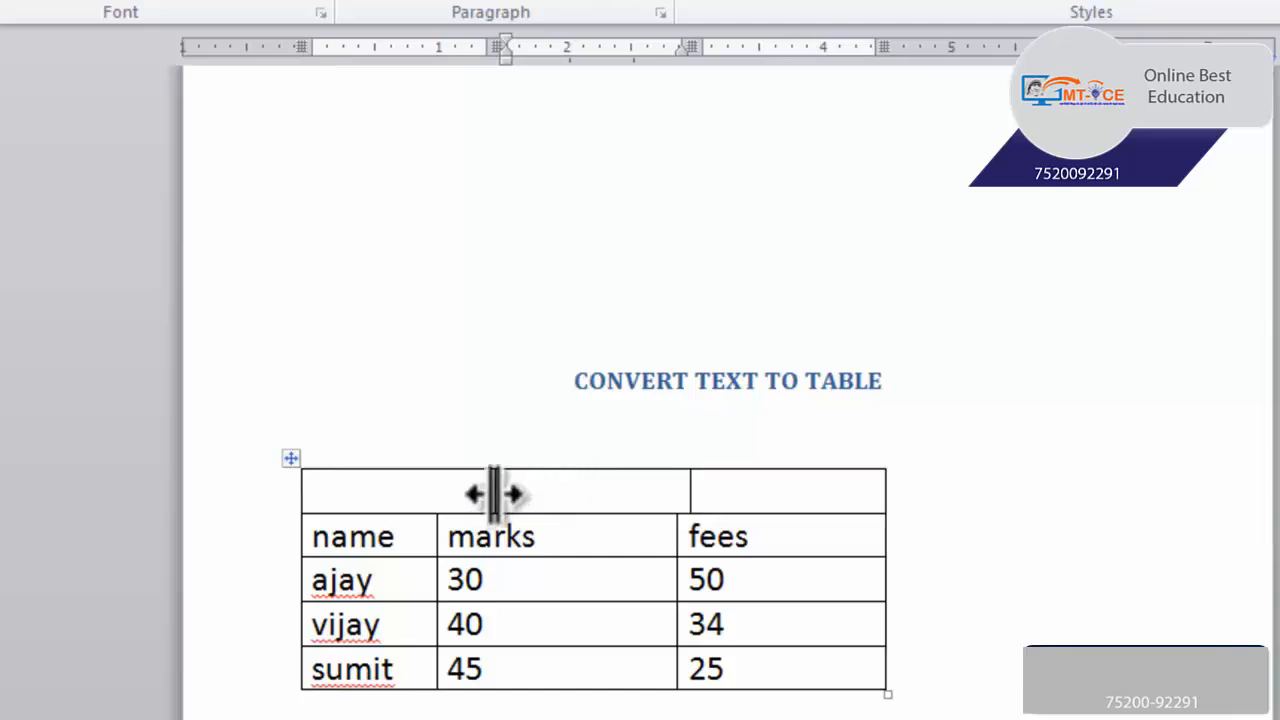
{"action": "left_click_drag", "start_coordinate": [493, 493], "coordinate": [437, 493]}
{"action": "left_click", "coordinate": [682, 493]}
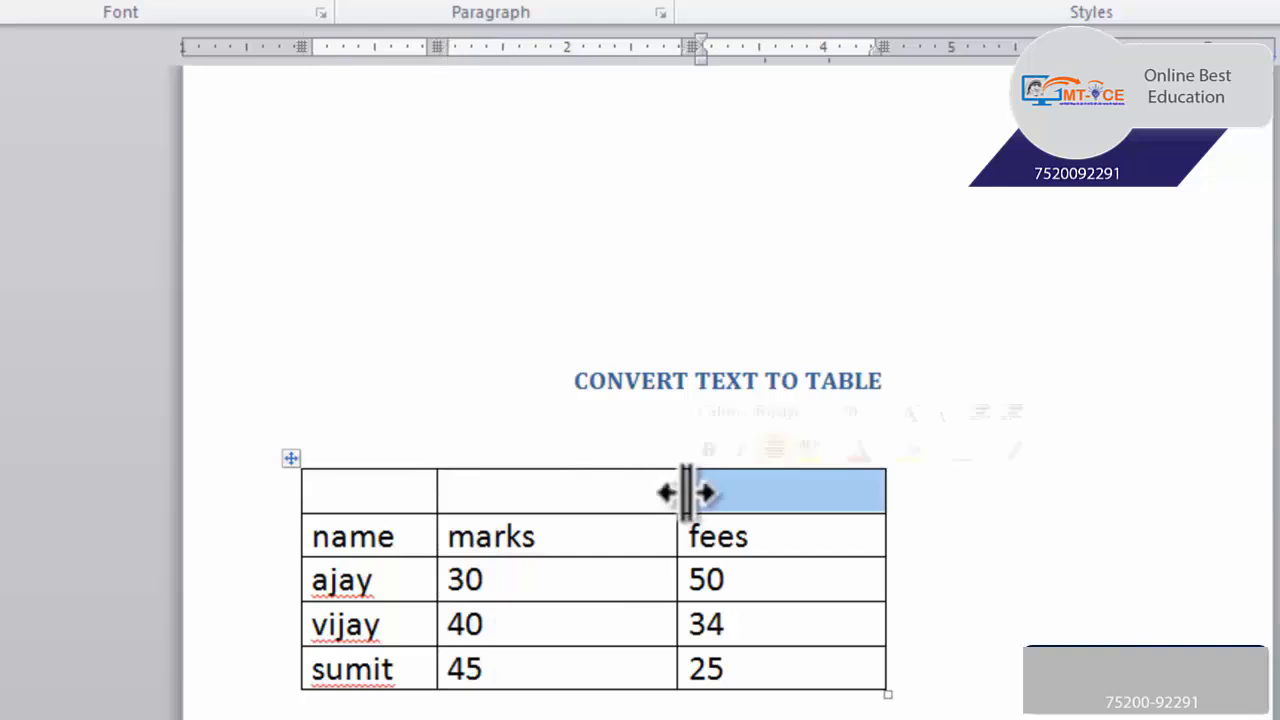
{"action": "left_click_drag", "start_coordinate": [685, 491], "coordinate": [678, 492]}
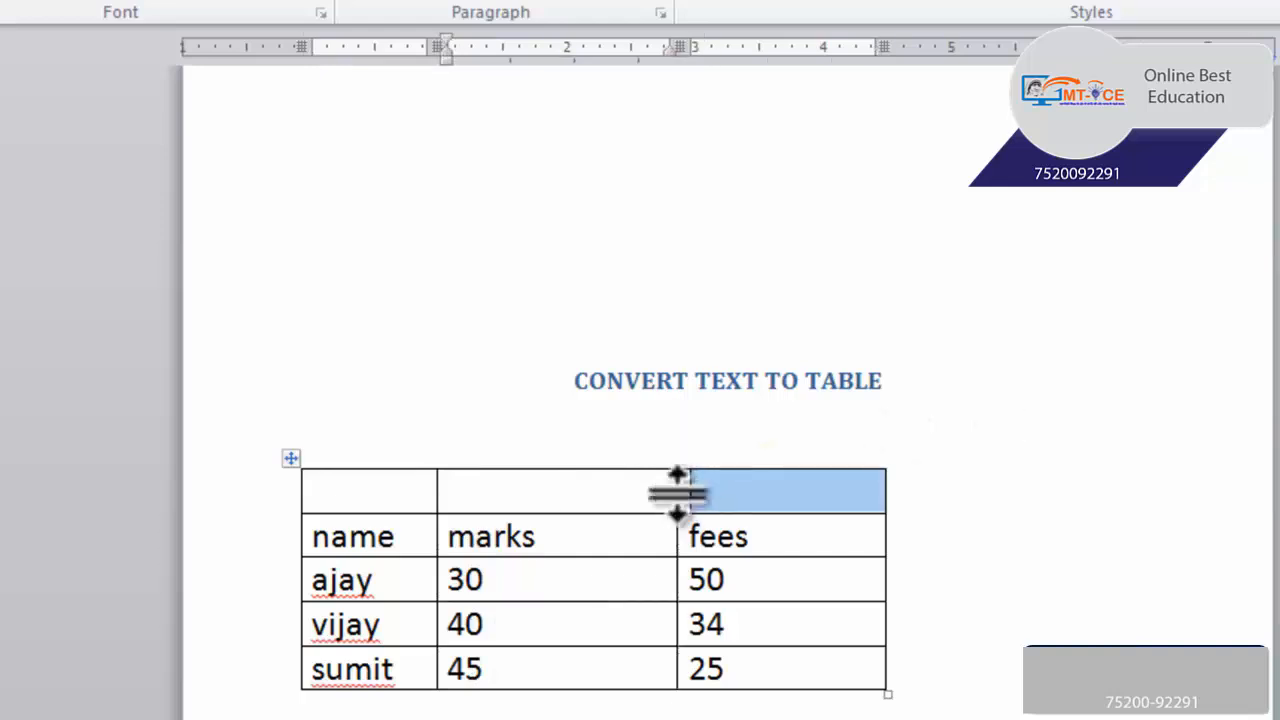
Delete the empty top row above the name, marks and fees header row
{"action": "left_click", "coordinate": [573, 498]}
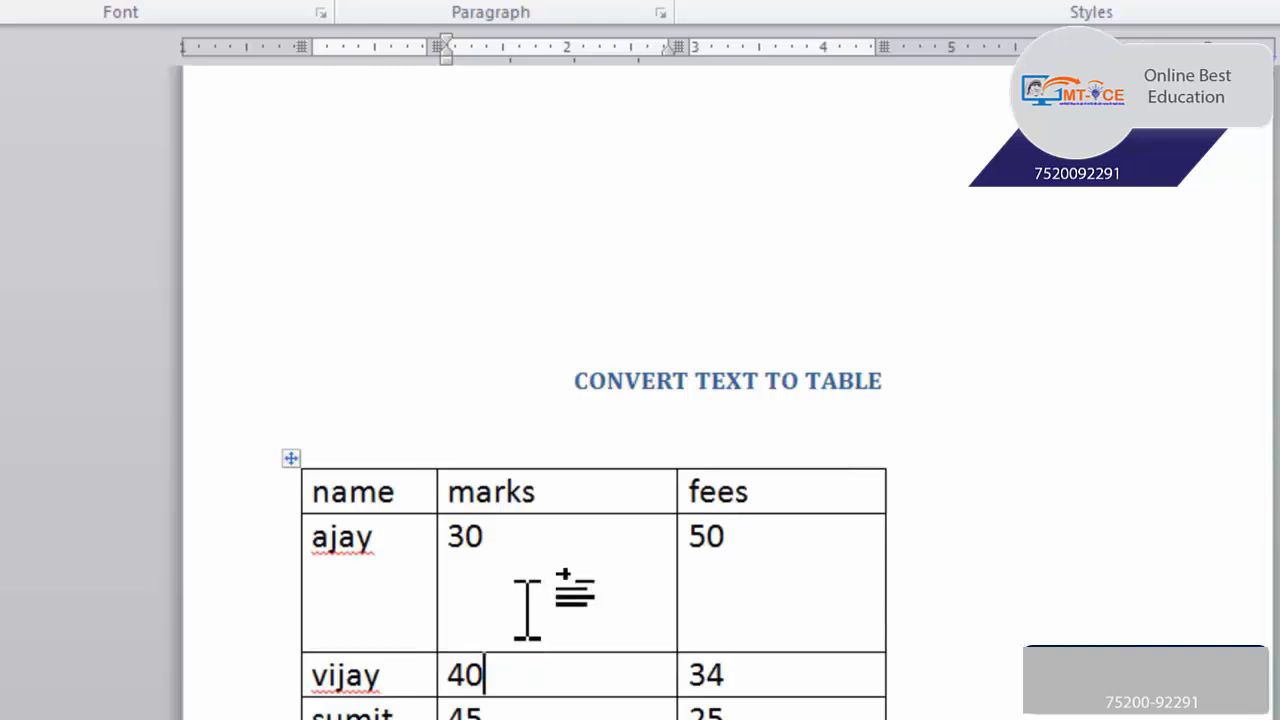
Make the first two data rows below the header taller and widen the name column
{"action": "left_click", "coordinate": [368, 653]}
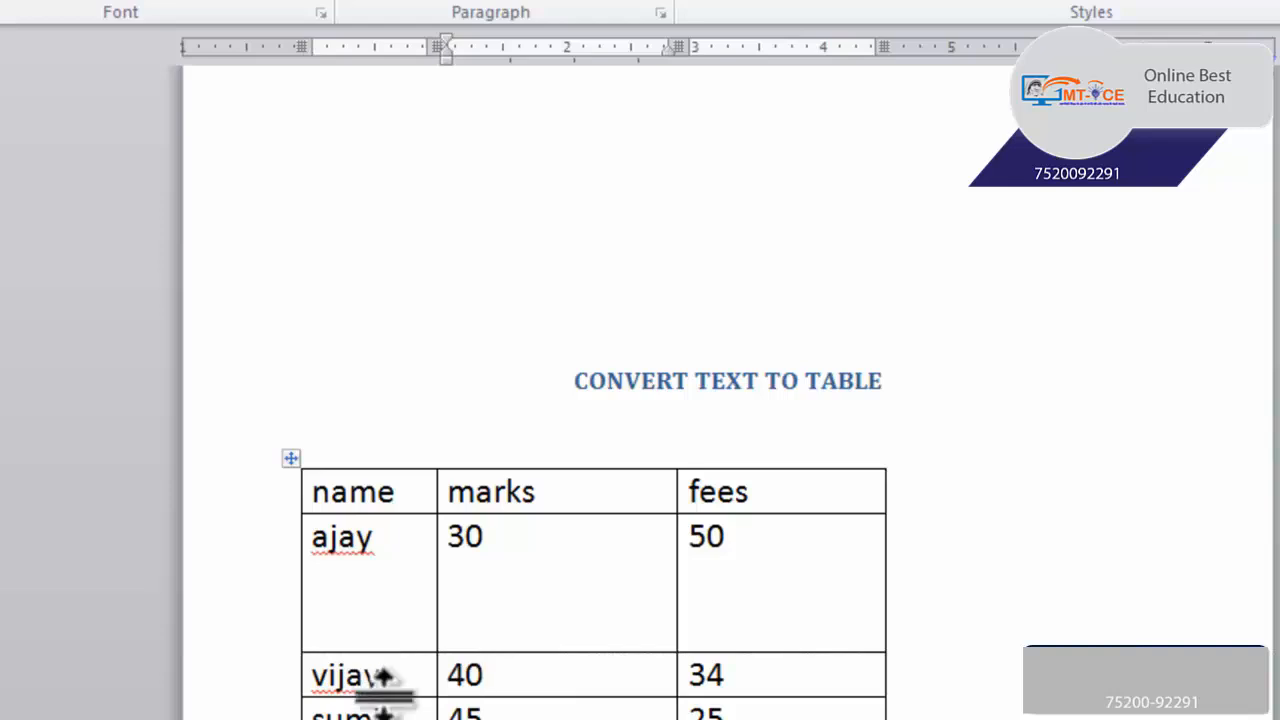
{"action": "left_click_drag", "start_coordinate": [377, 697], "coordinate": [371, 719]}
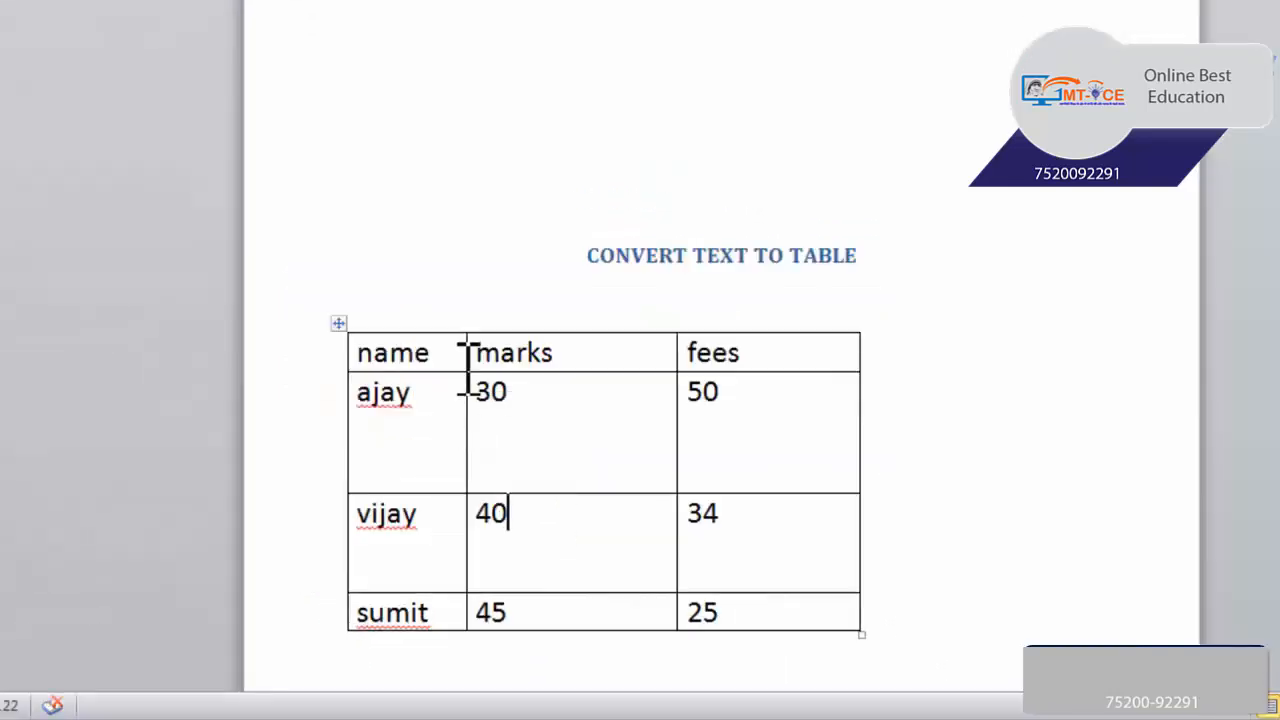
{"action": "left_click_drag", "start_coordinate": [463, 353], "coordinate": [531, 354]}
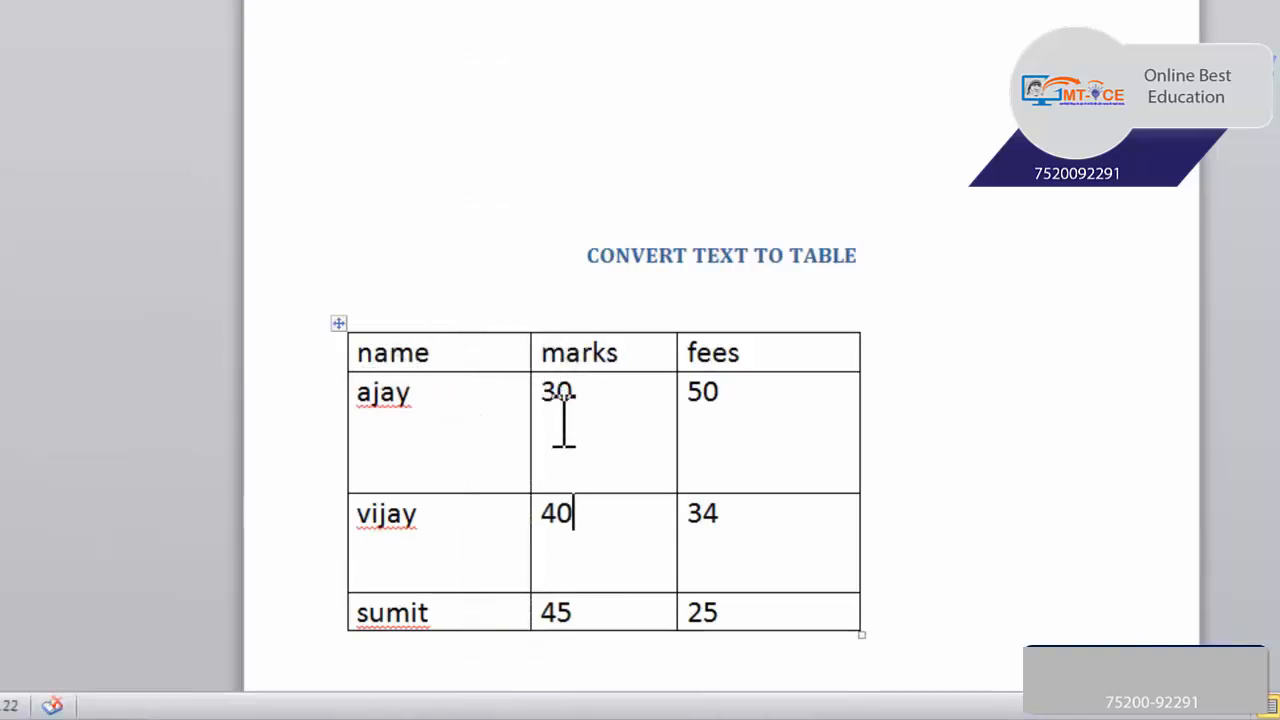
Select all the table's cells and distribute its rows and columns evenly
{"action": "scroll", "coordinate": [630, 510], "scroll_direction": "down", "scroll_amount": 1}
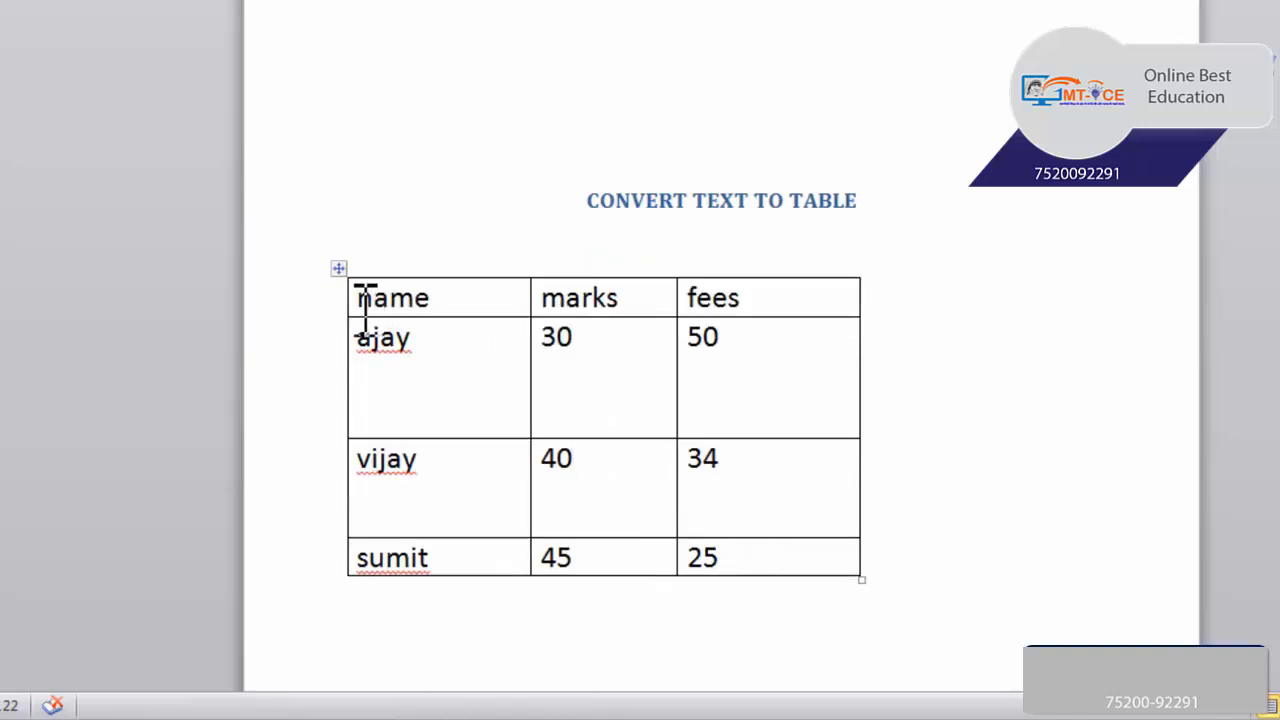
{"action": "left_click_drag", "start_coordinate": [352, 312], "coordinate": [780, 556]}
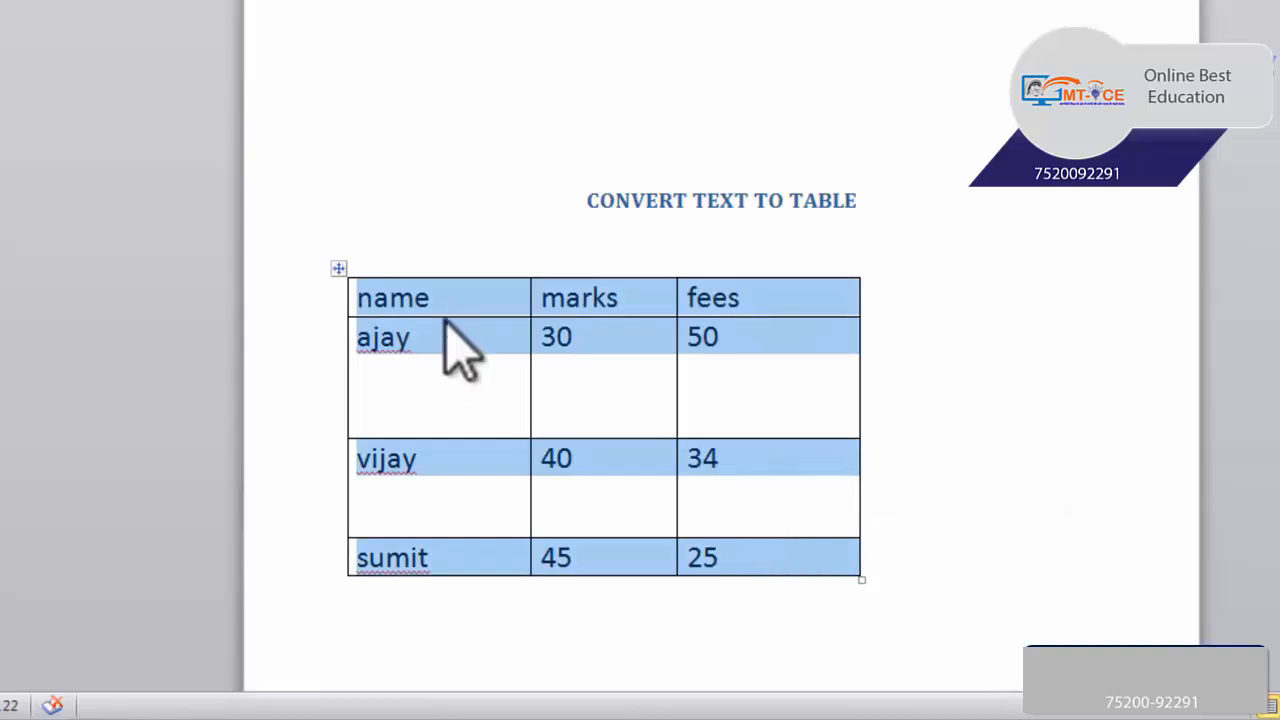
{"action": "right_click", "coordinate": [517, 338]}
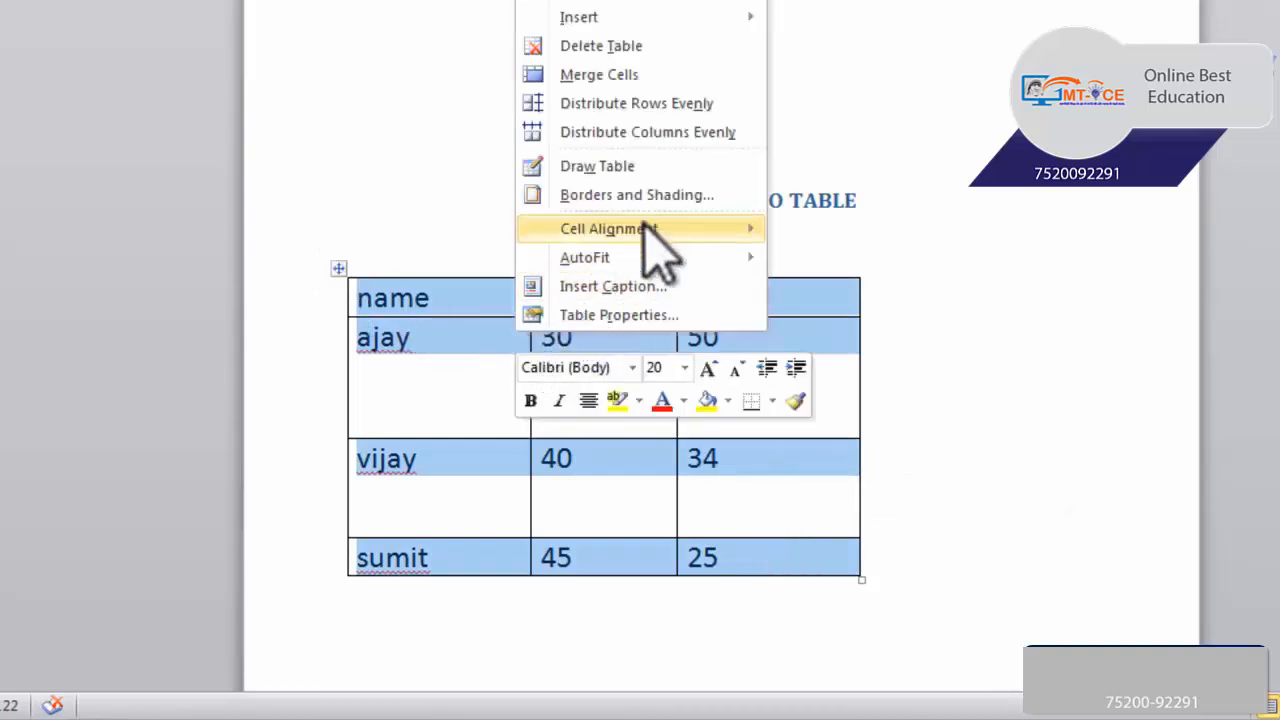
{"action": "mouse_move", "coordinate": [716, 252]}
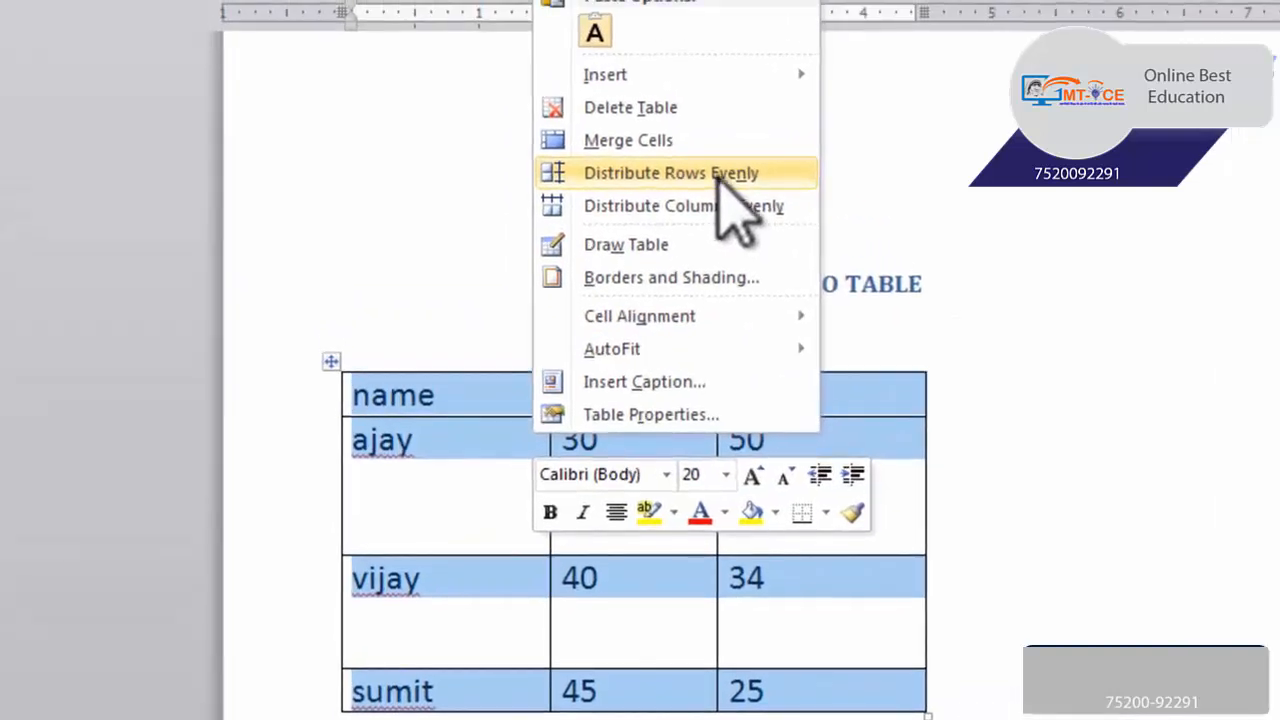
{"action": "left_click", "coordinate": [716, 172]}
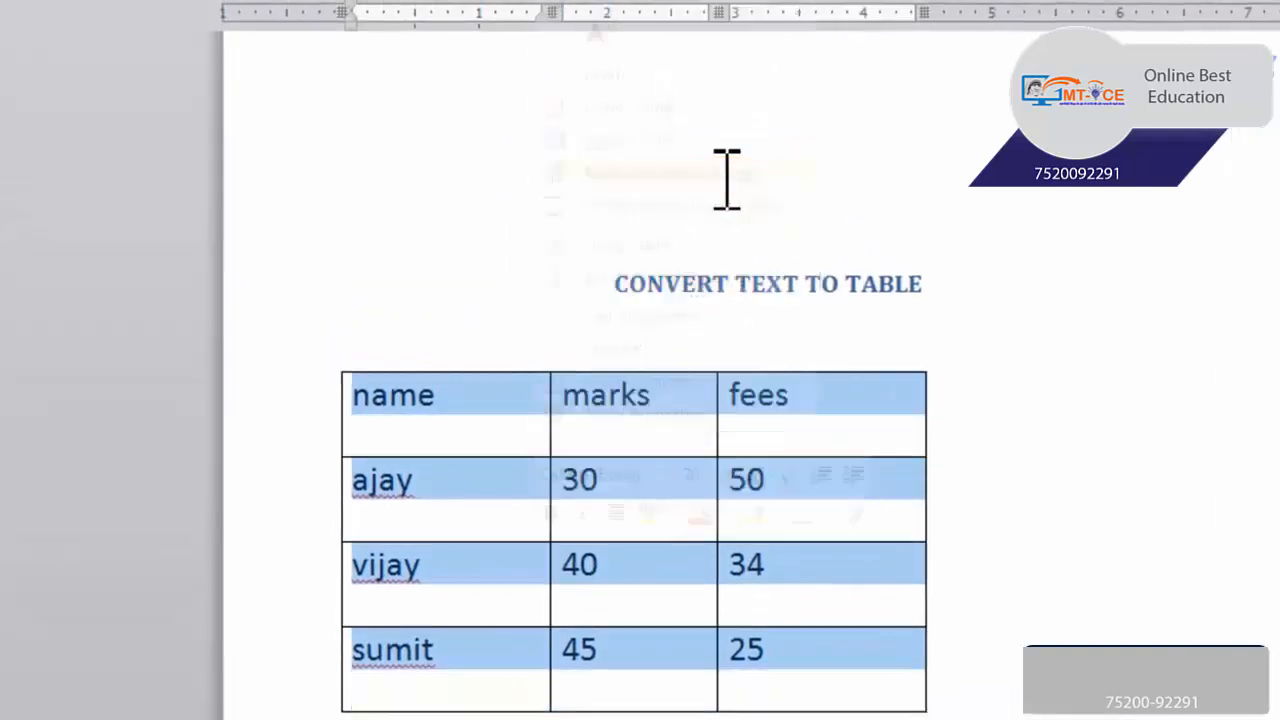
{"action": "right_click", "coordinate": [652, 470]}
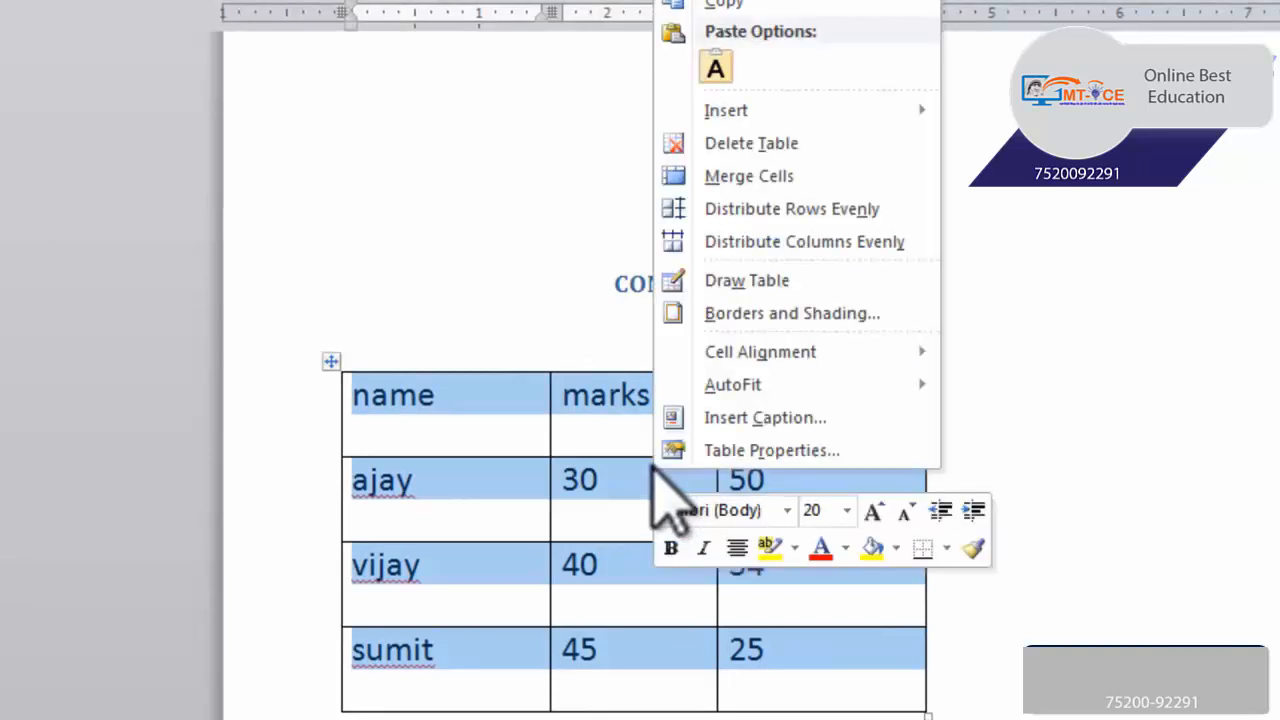
{"action": "left_click", "coordinate": [748, 244]}
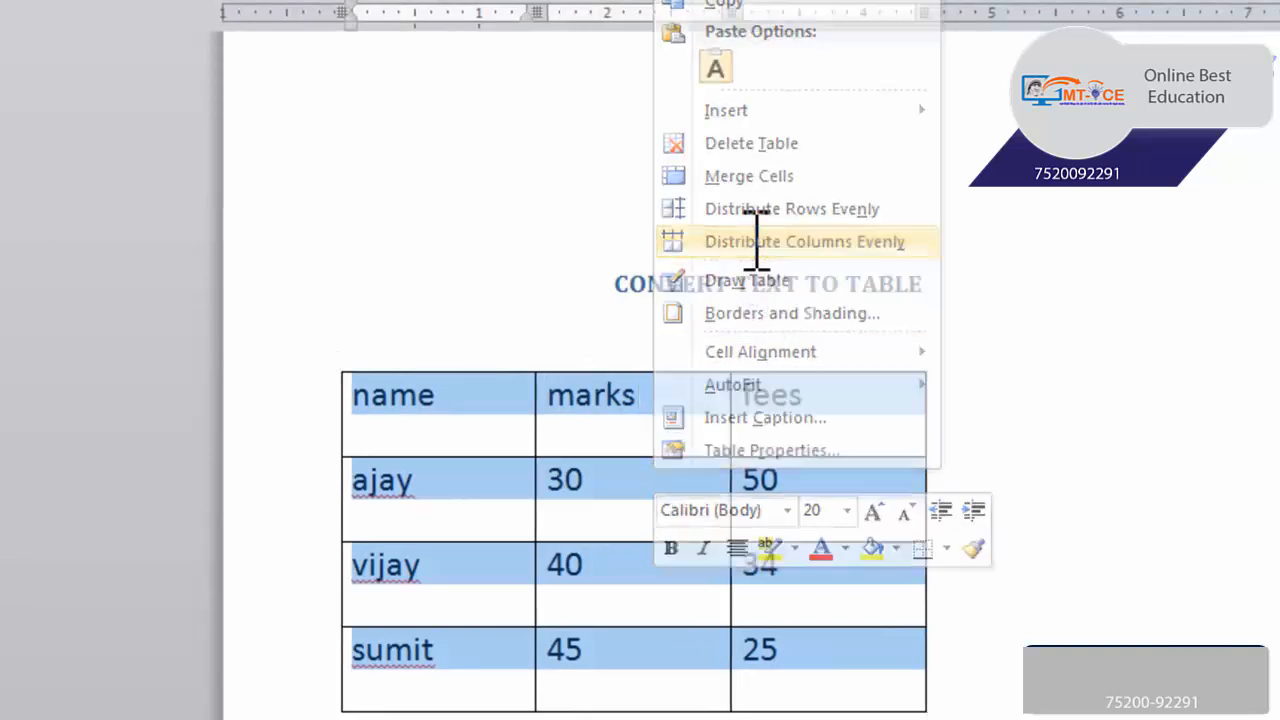
Center the text of all table cells horizontally and vertically with the Align Center option
{"action": "right_click", "coordinate": [662, 478]}
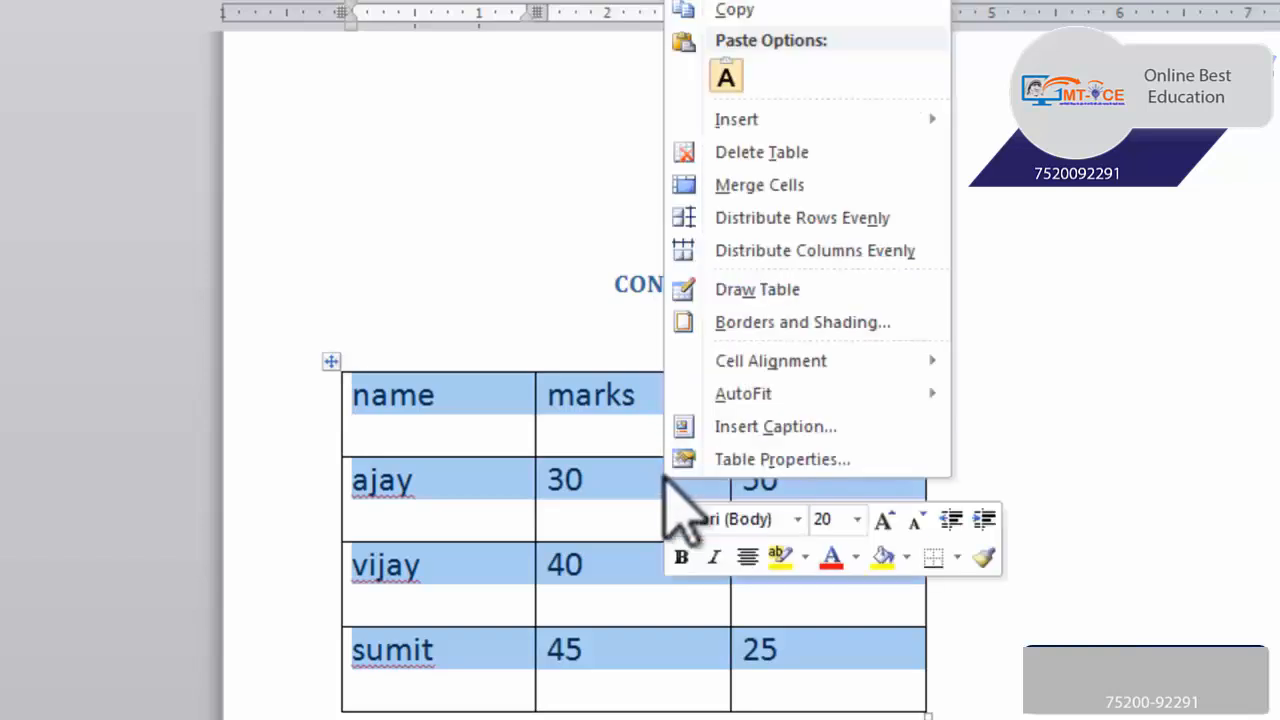
{"action": "mouse_move", "coordinate": [840, 362]}
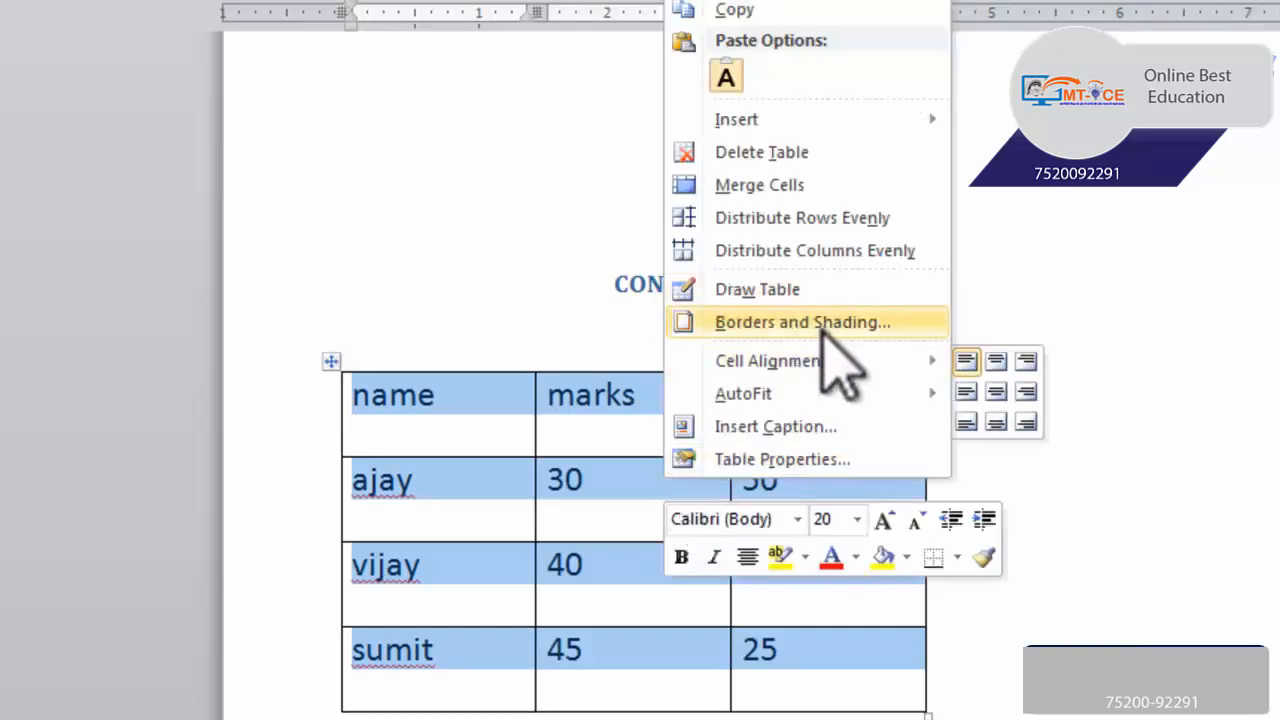
{"action": "left_click", "coordinate": [1001, 391]}
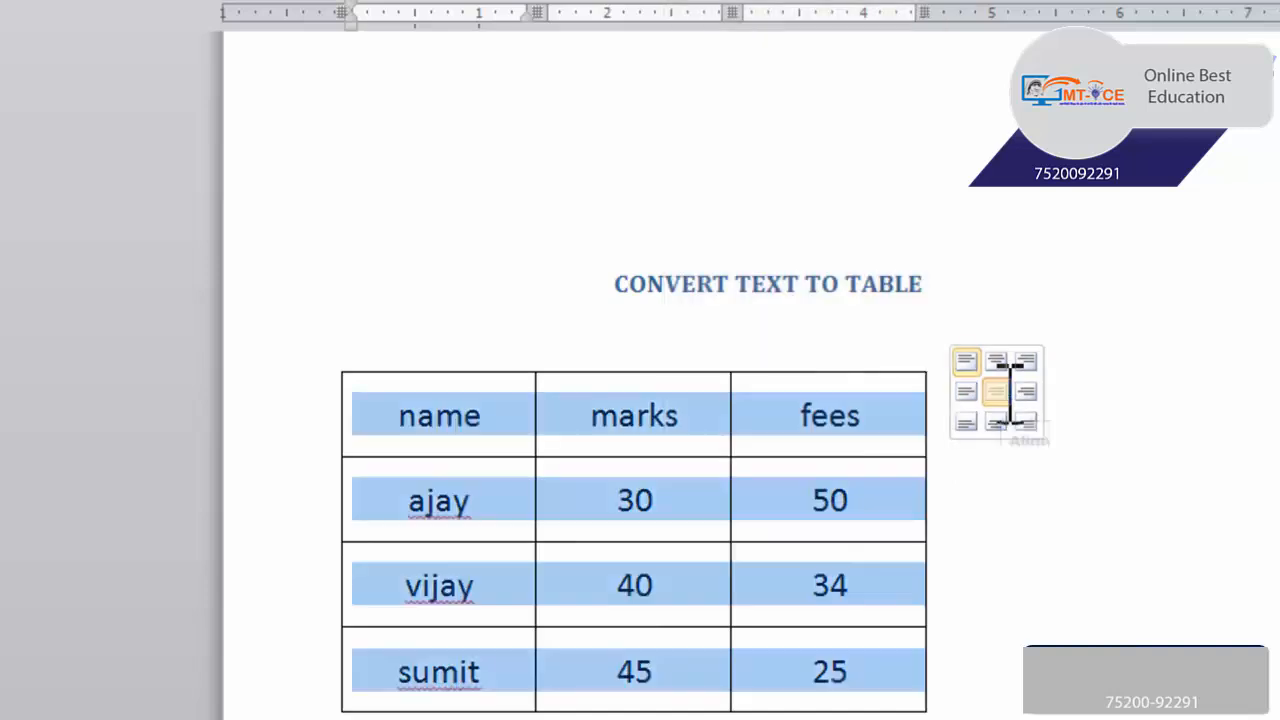
Shrink the whole table to its text with AutoFit to Contents
{"action": "right_click", "coordinate": [841, 497]}
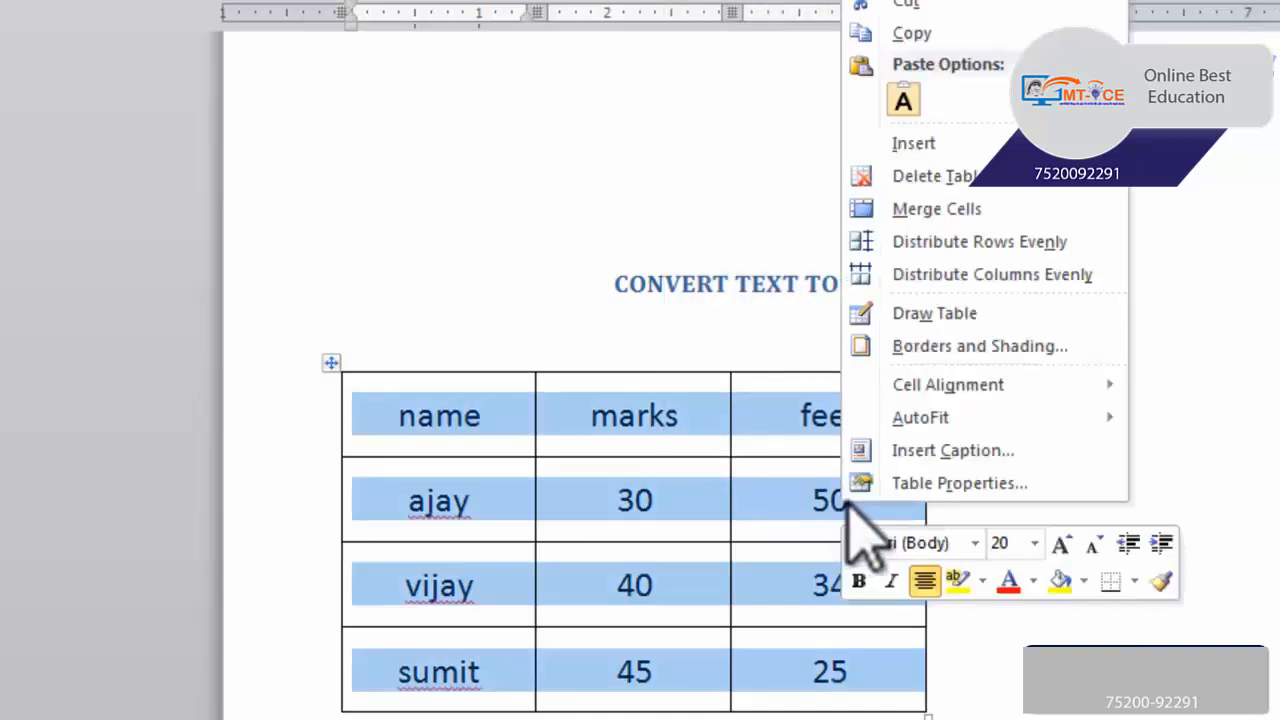
{"action": "mouse_move", "coordinate": [1043, 400]}
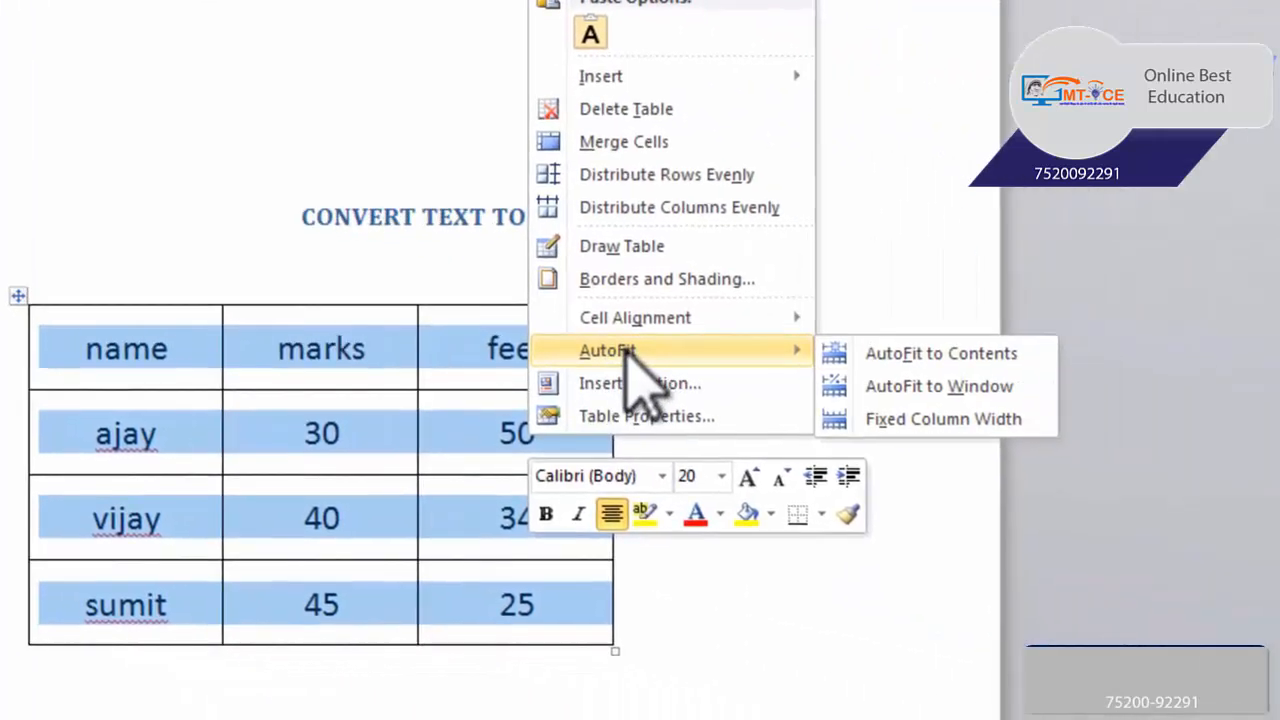
{"action": "left_click", "coordinate": [866, 355]}
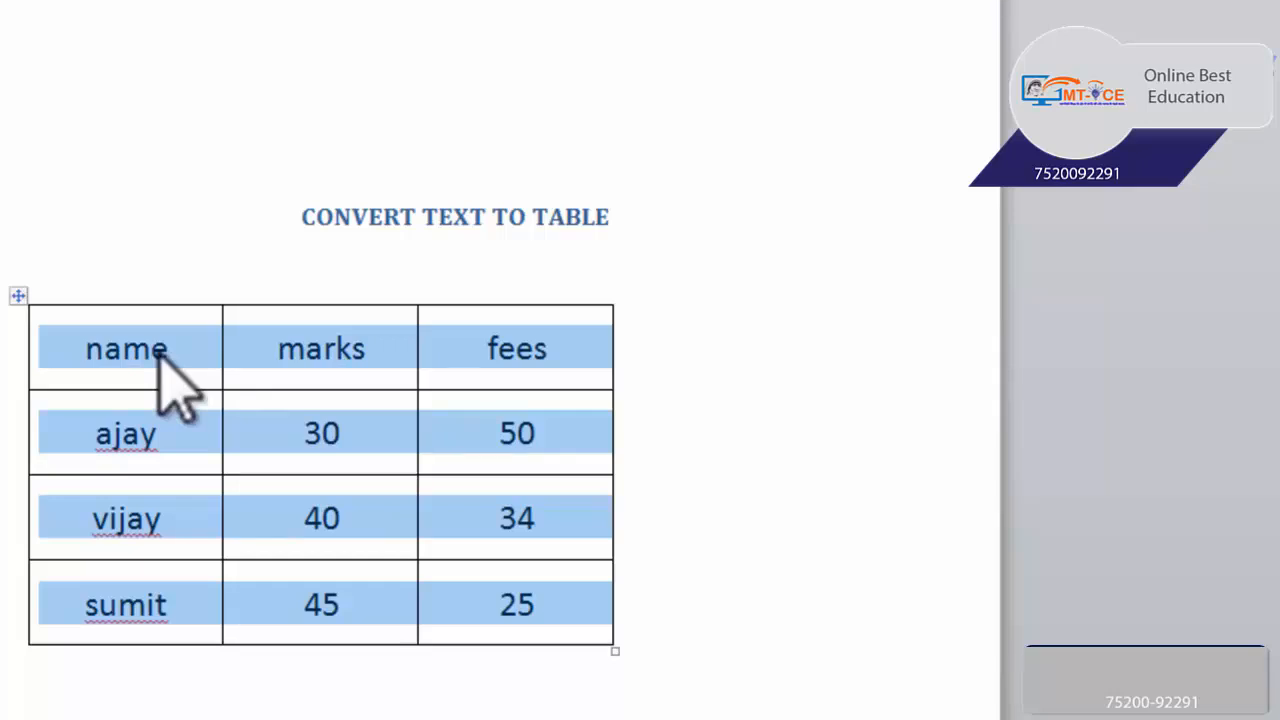
{"action": "left_click", "coordinate": [18, 295]}
{"action": "right_click", "coordinate": [292, 338]}
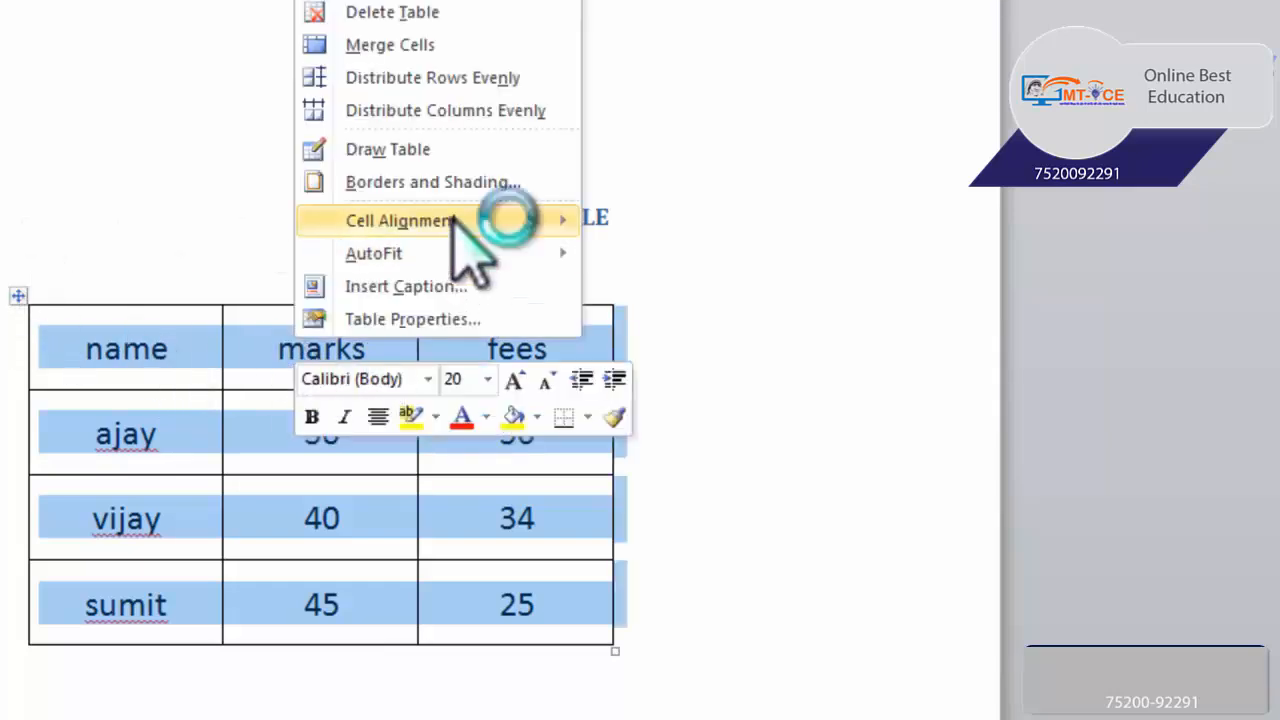
{"action": "mouse_move", "coordinate": [476, 252]}
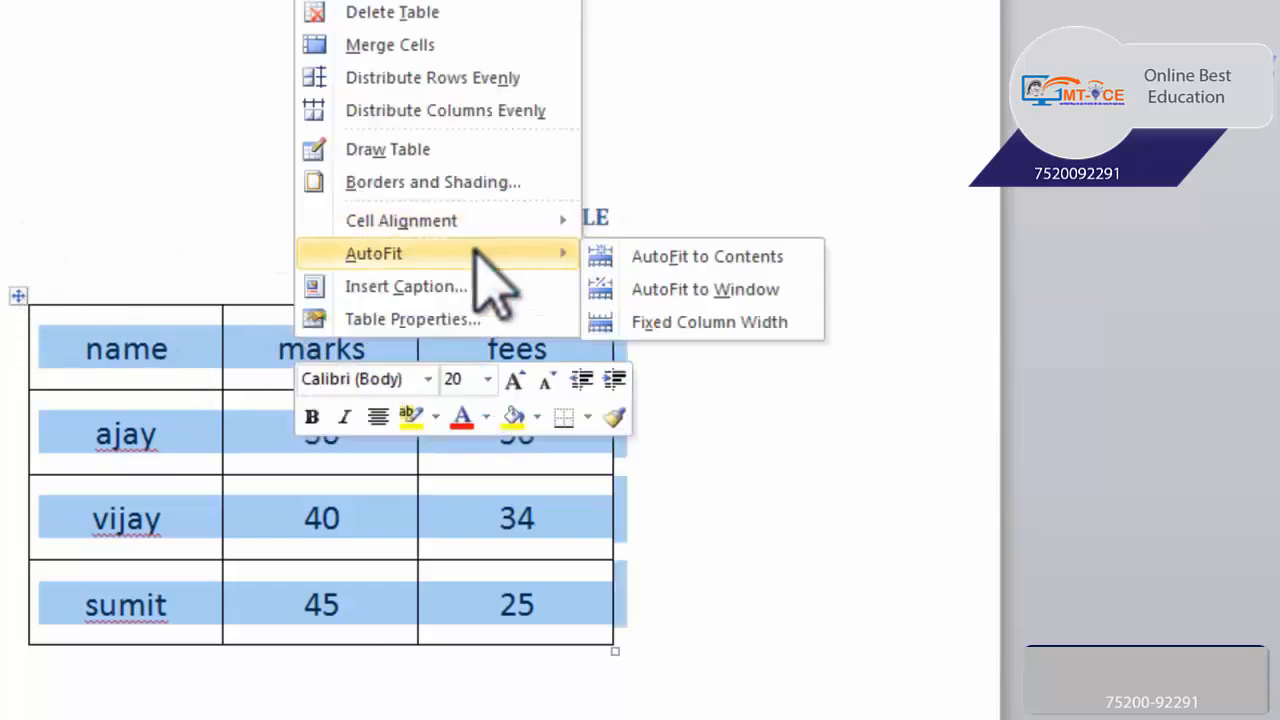
{"action": "left_click", "coordinate": [714, 268]}
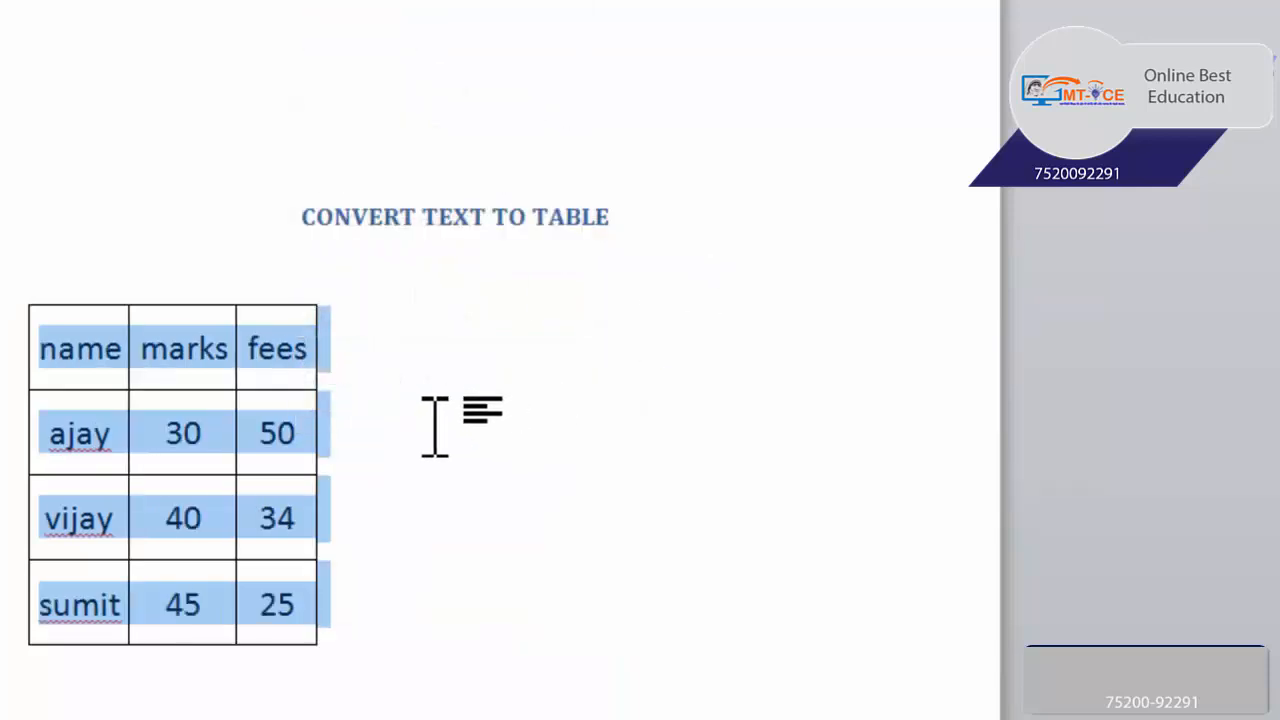
Stretch the whole table to the page width with AutoFit to Window and clear the selection
{"action": "right_click", "coordinate": [280, 350]}
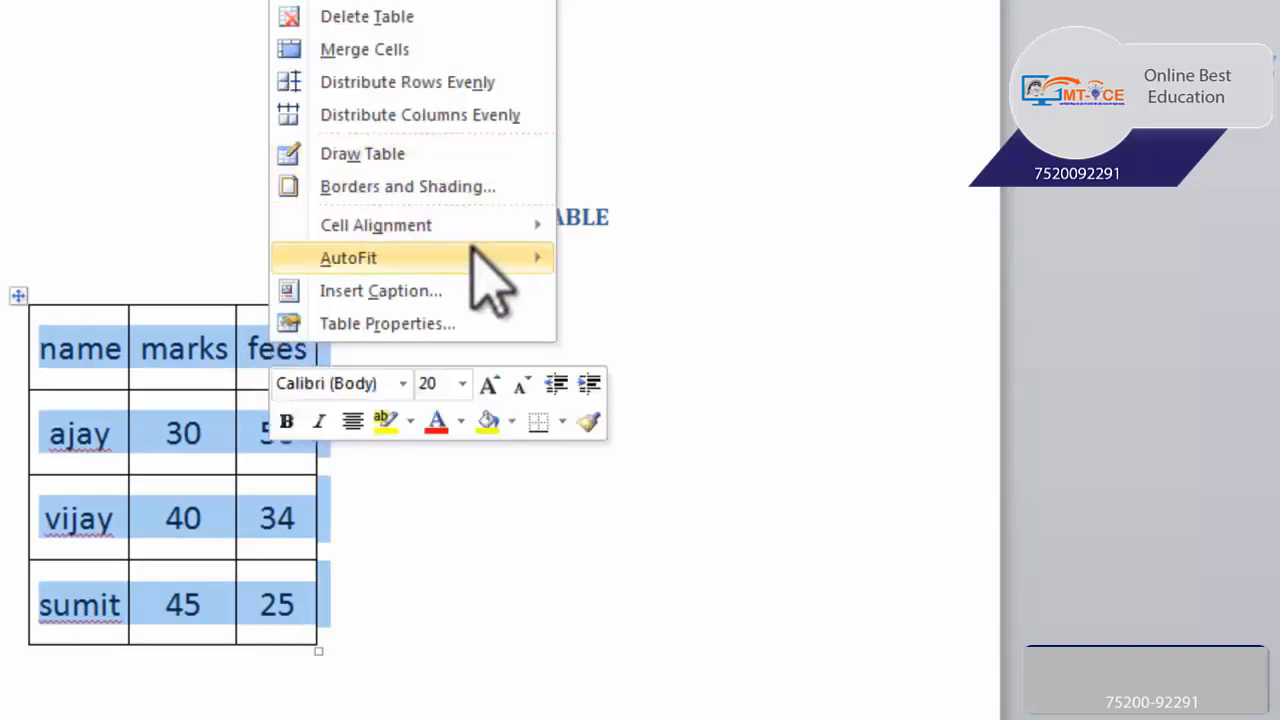
{"action": "mouse_move", "coordinate": [471, 260]}
{"action": "left_click", "coordinate": [640, 291]}
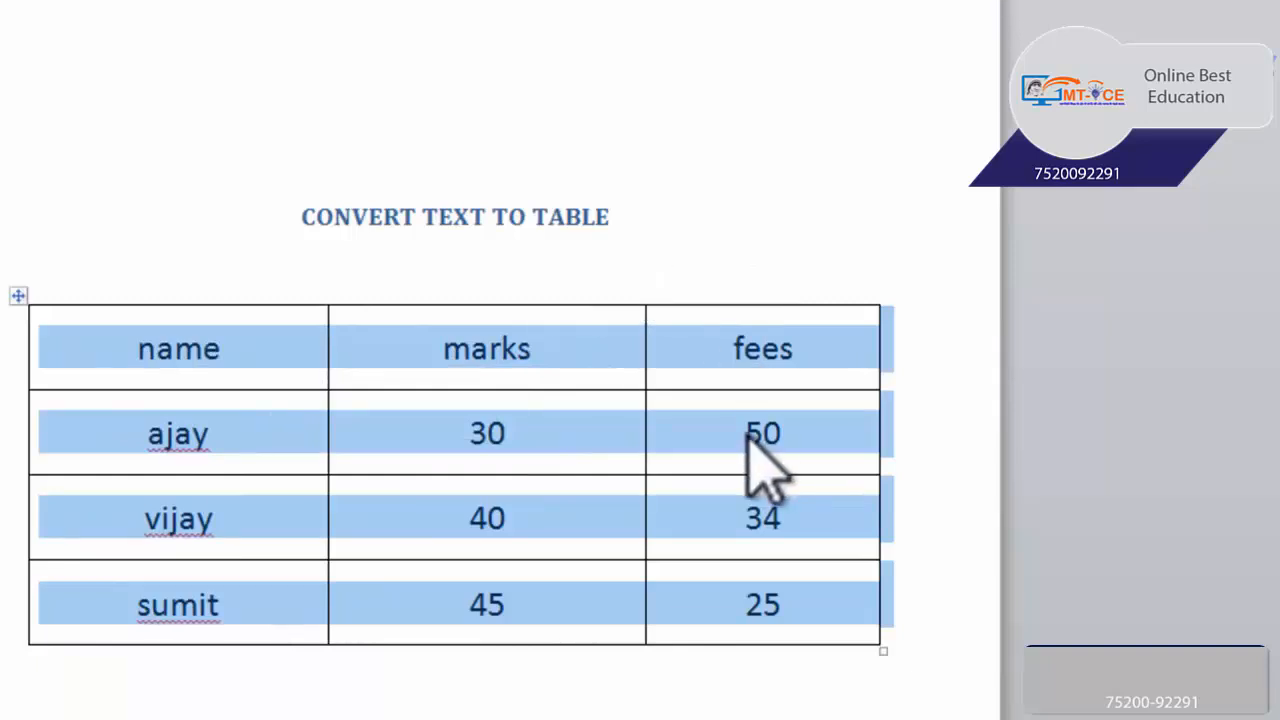
{"action": "left_click", "coordinate": [205, 372]}
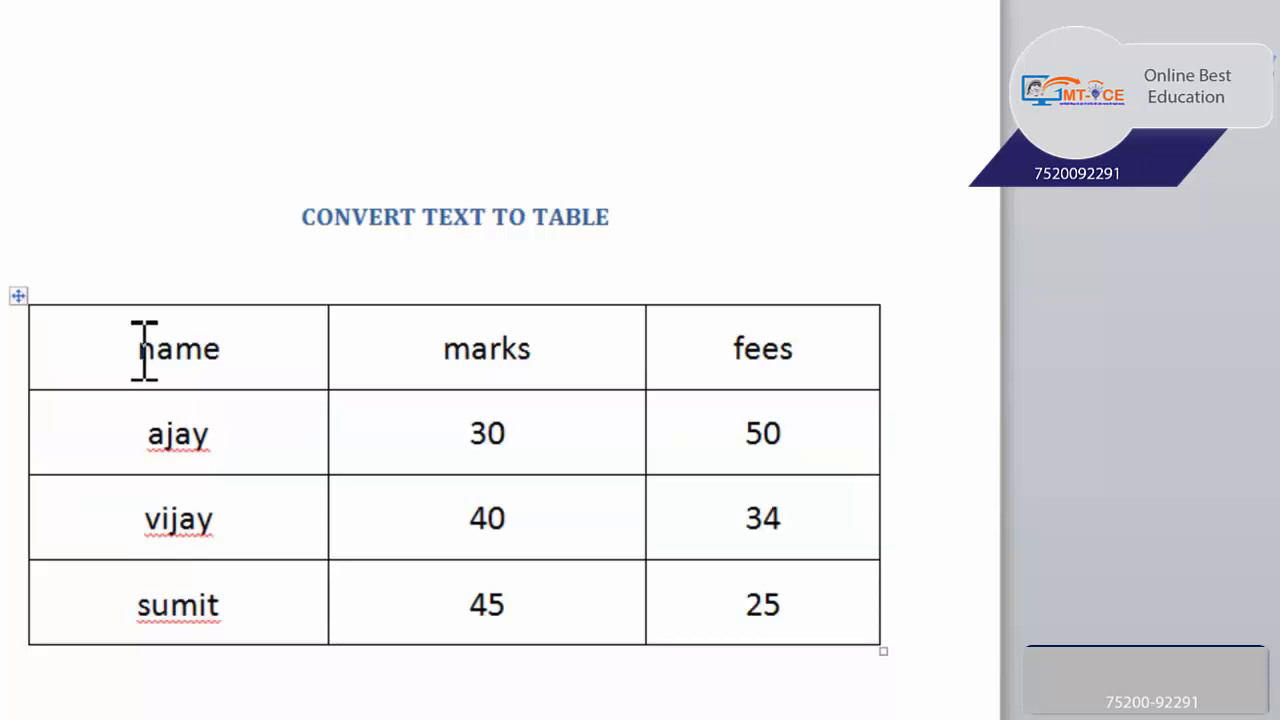
{"action": "left_click_drag", "start_coordinate": [146, 350], "coordinate": [383, 360]}
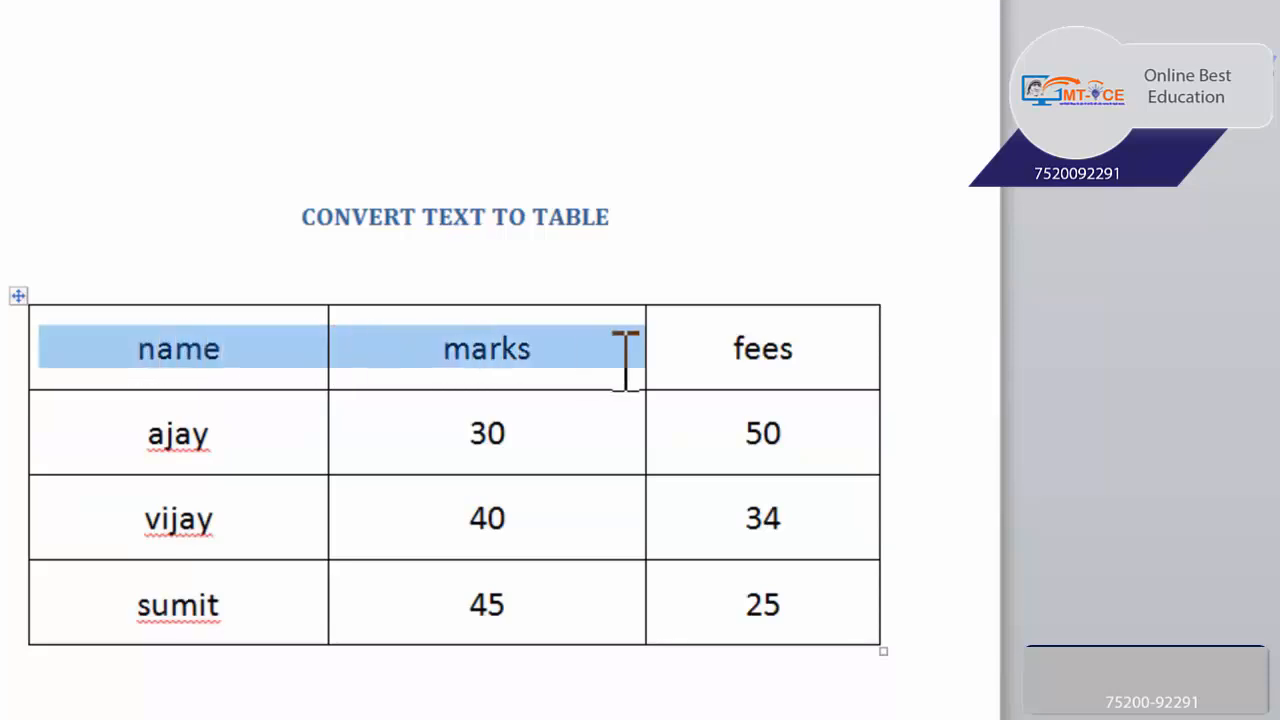
{"action": "left_click_drag", "start_coordinate": [625, 360], "coordinate": [729, 357]}
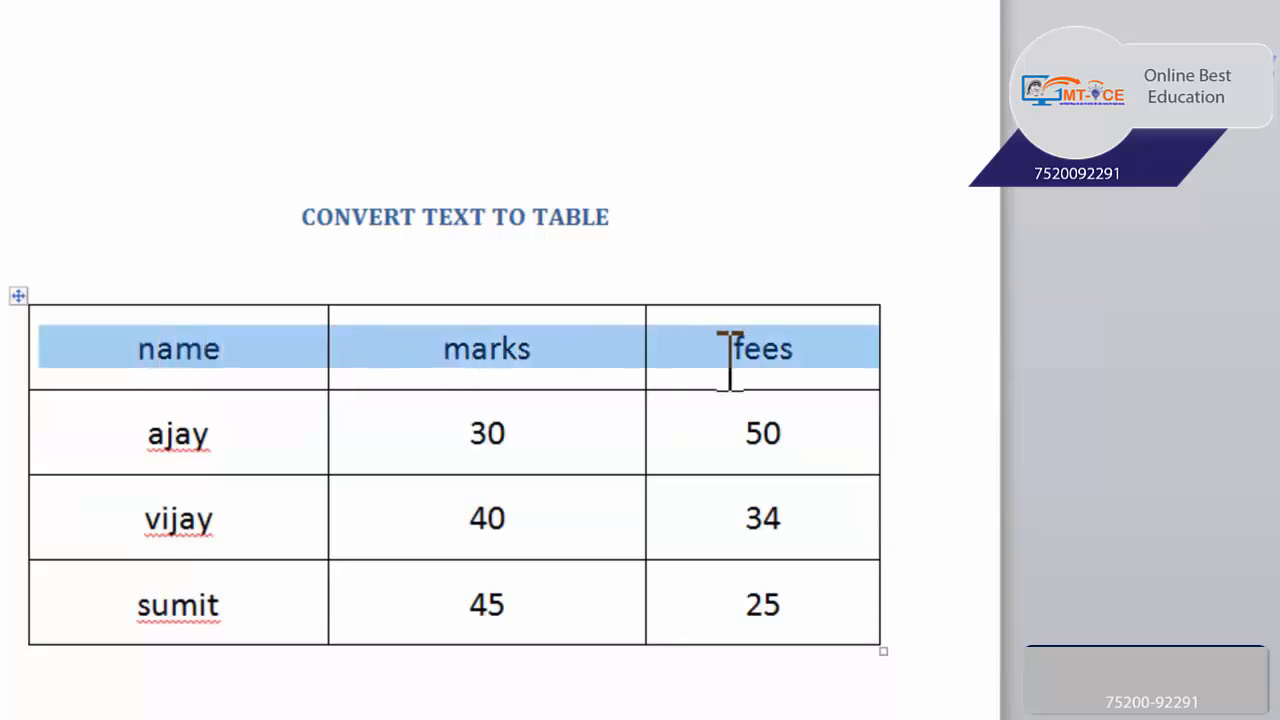
{"action": "right_click", "coordinate": [443, 352]}
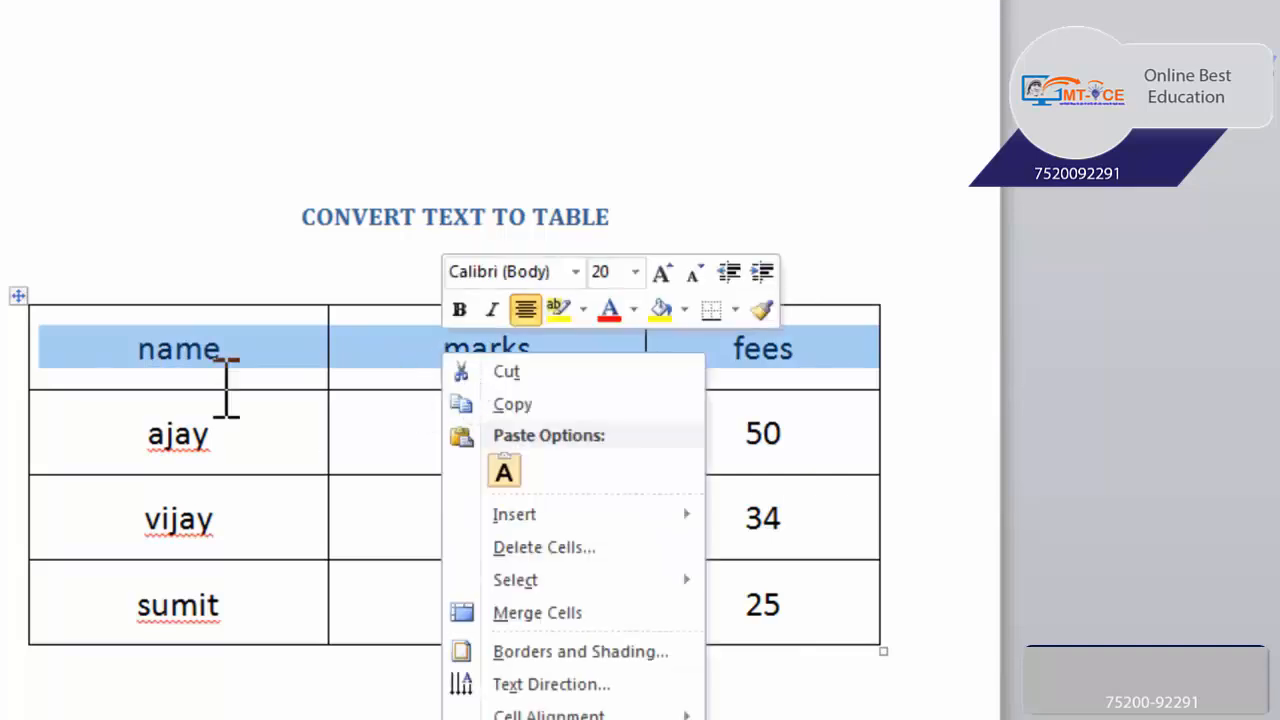
{"action": "key", "text": "Escape"}
Set the text direction of the name, marks and fees header cells to vertical, reading from bottom to top
{"action": "left_click", "coordinate": [131, 350]}
{"action": "left_click_drag", "start_coordinate": [131, 350], "coordinate": [611, 349]}
{"action": "right_click", "coordinate": [611, 349]}
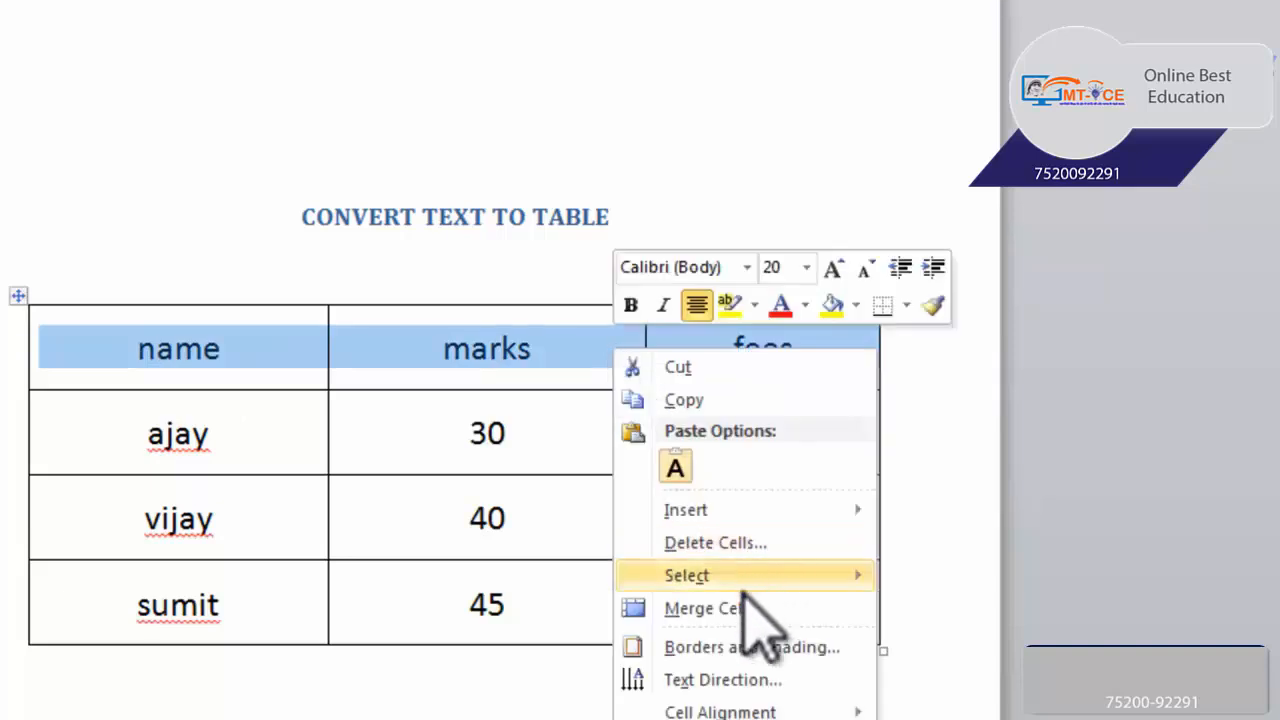
{"action": "left_click", "coordinate": [742, 679]}
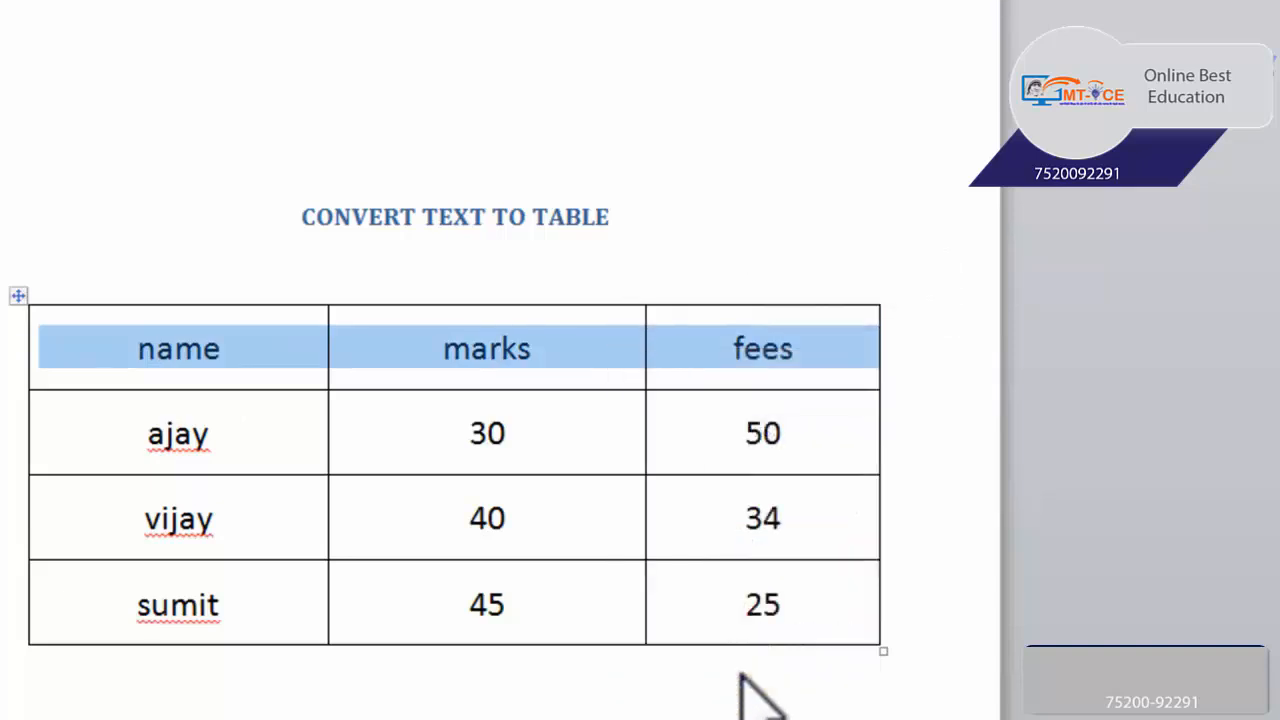
{"action": "left_click", "coordinate": [280, 232]}
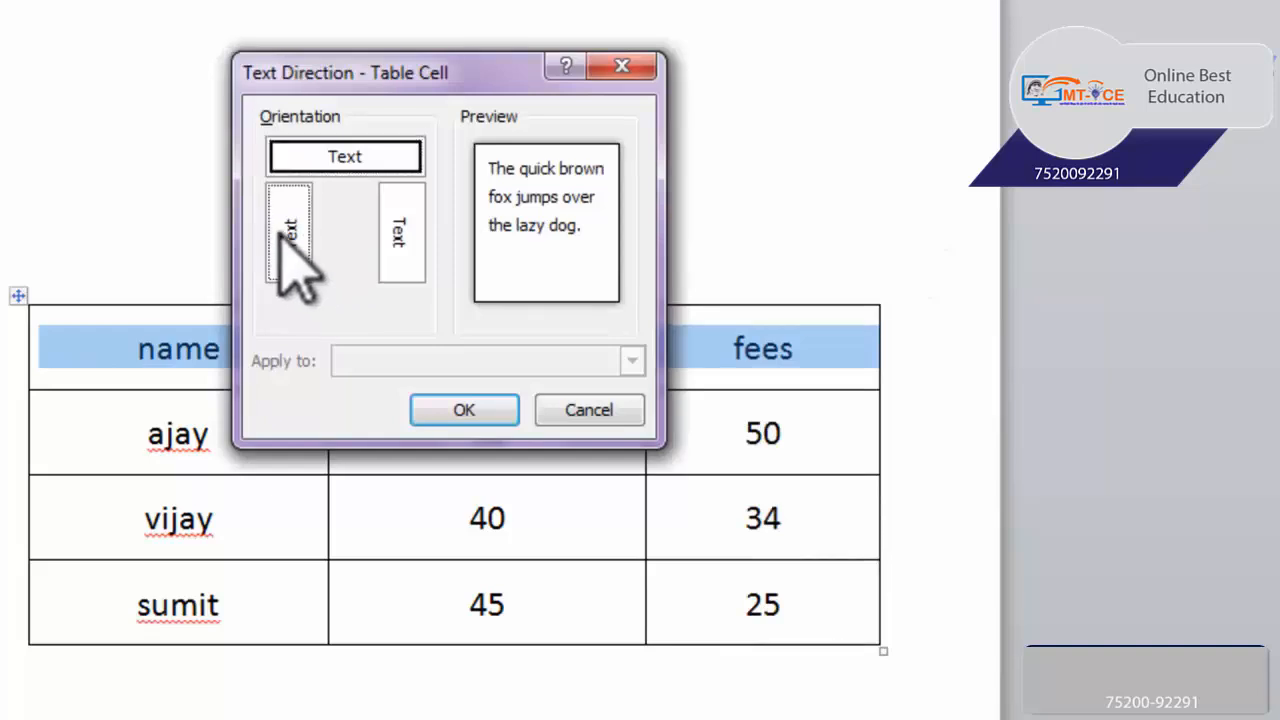
{"action": "left_click", "coordinate": [392, 232]}
{"action": "left_click", "coordinate": [290, 240]}
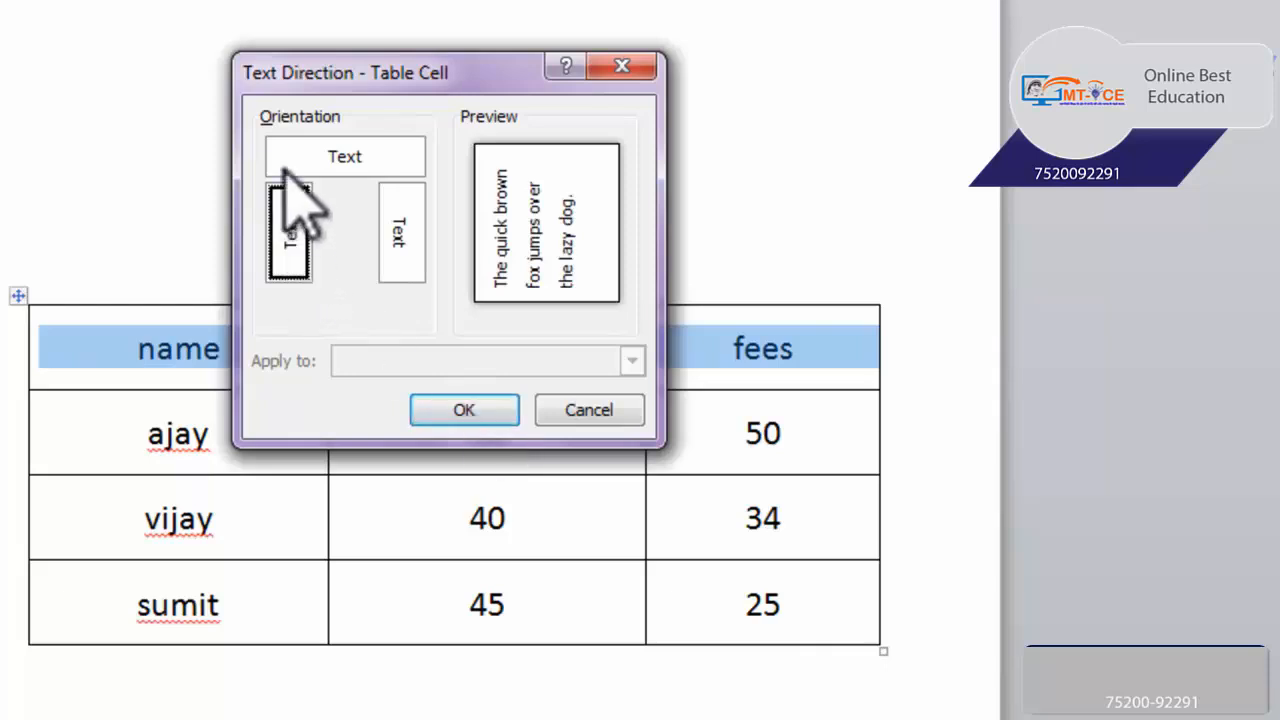
{"action": "left_click", "coordinate": [488, 400]}
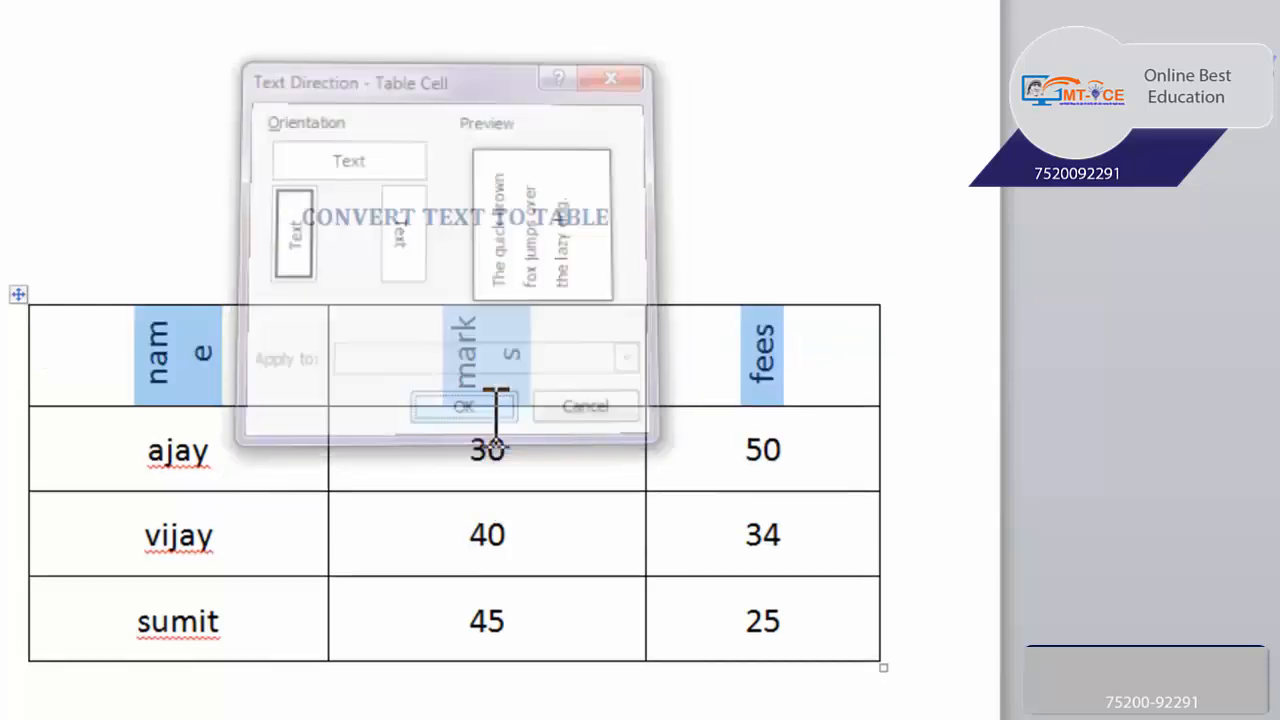
Make the header row taller so each rotated word fits on one line, and narrow the name, marks and fees columns in all rows
{"action": "left_click_drag", "start_coordinate": [297, 408], "coordinate": [293, 425]}
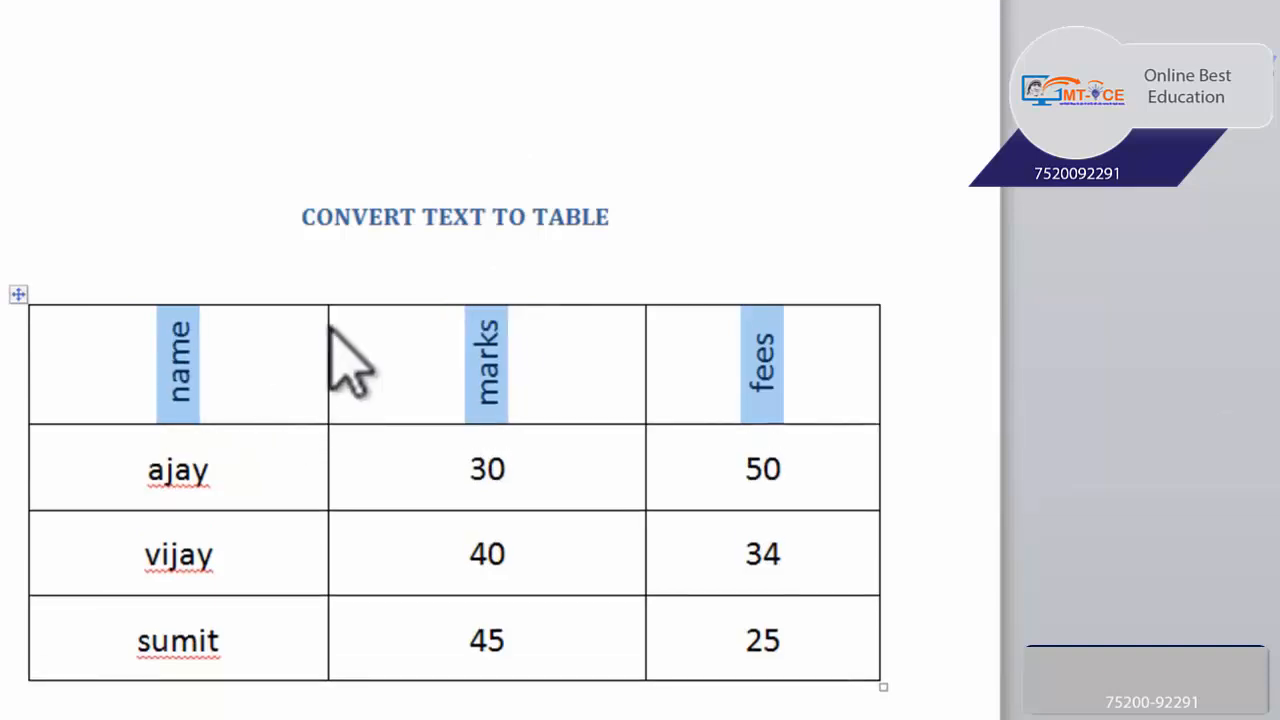
{"action": "left_click_drag", "start_coordinate": [328, 330], "coordinate": [223, 345]}
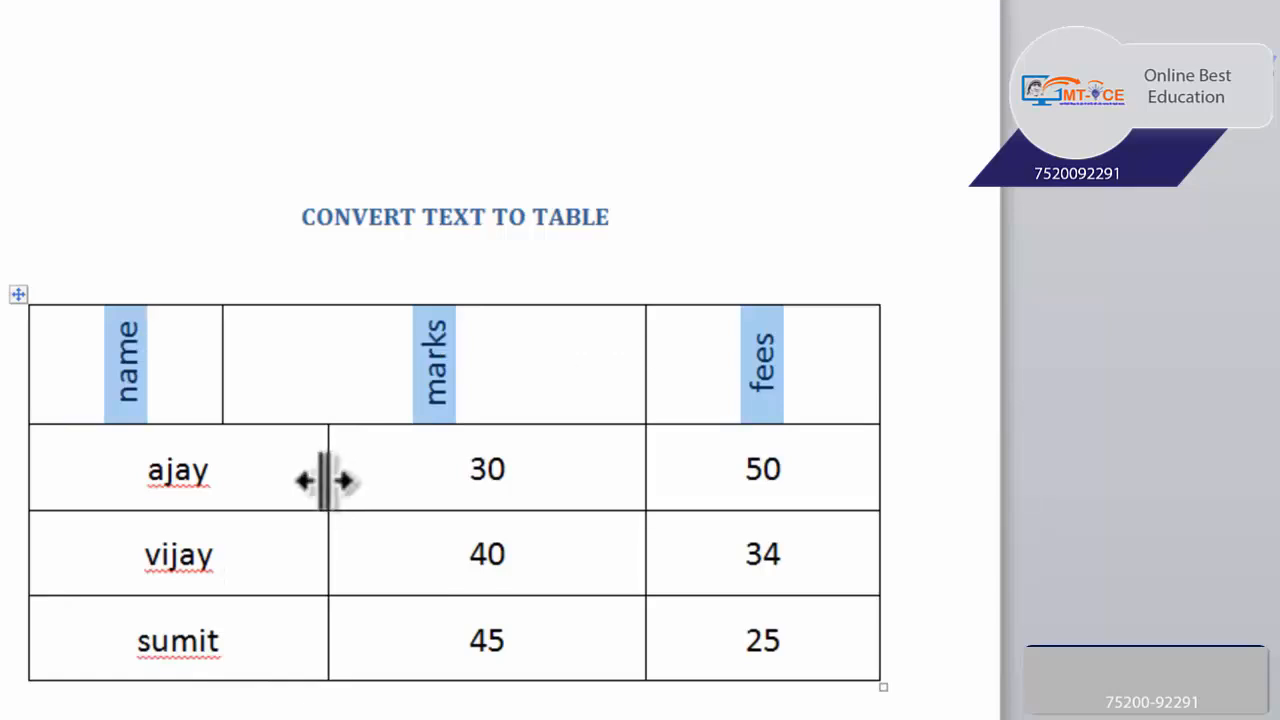
{"action": "left_click_drag", "start_coordinate": [327, 478], "coordinate": [223, 476]}
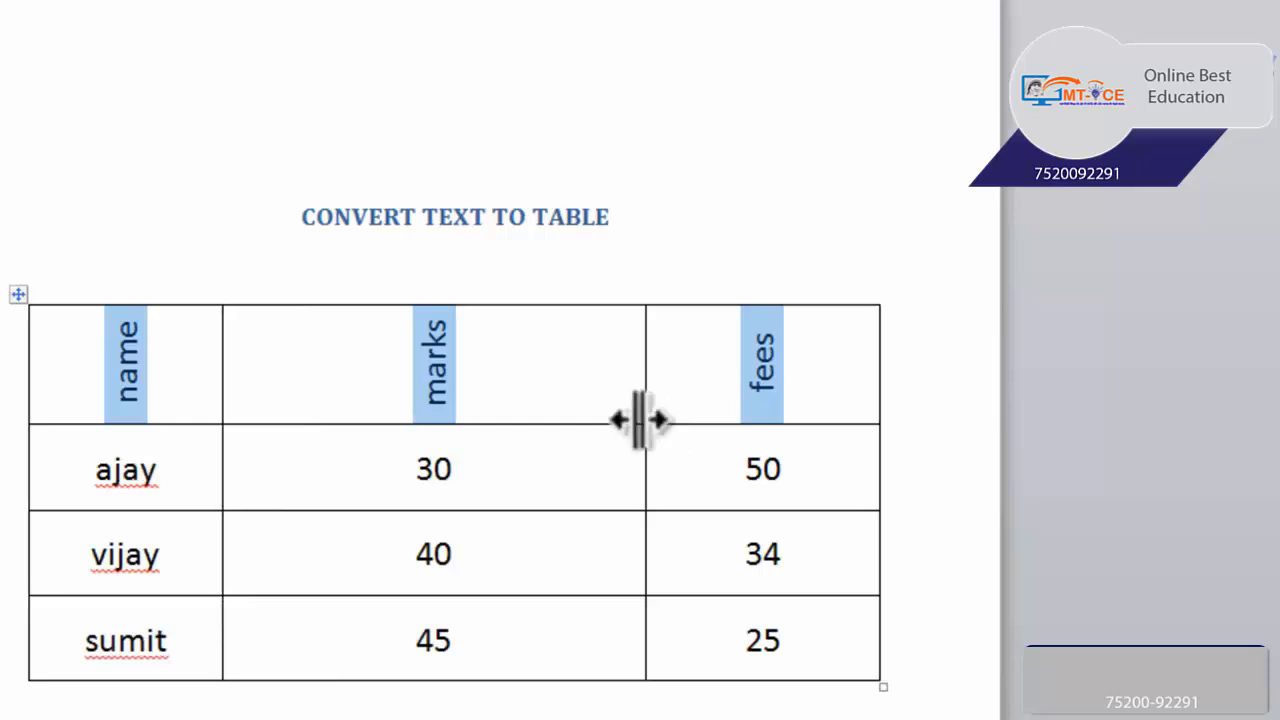
{"action": "left_click_drag", "start_coordinate": [645, 420], "coordinate": [311, 425]}
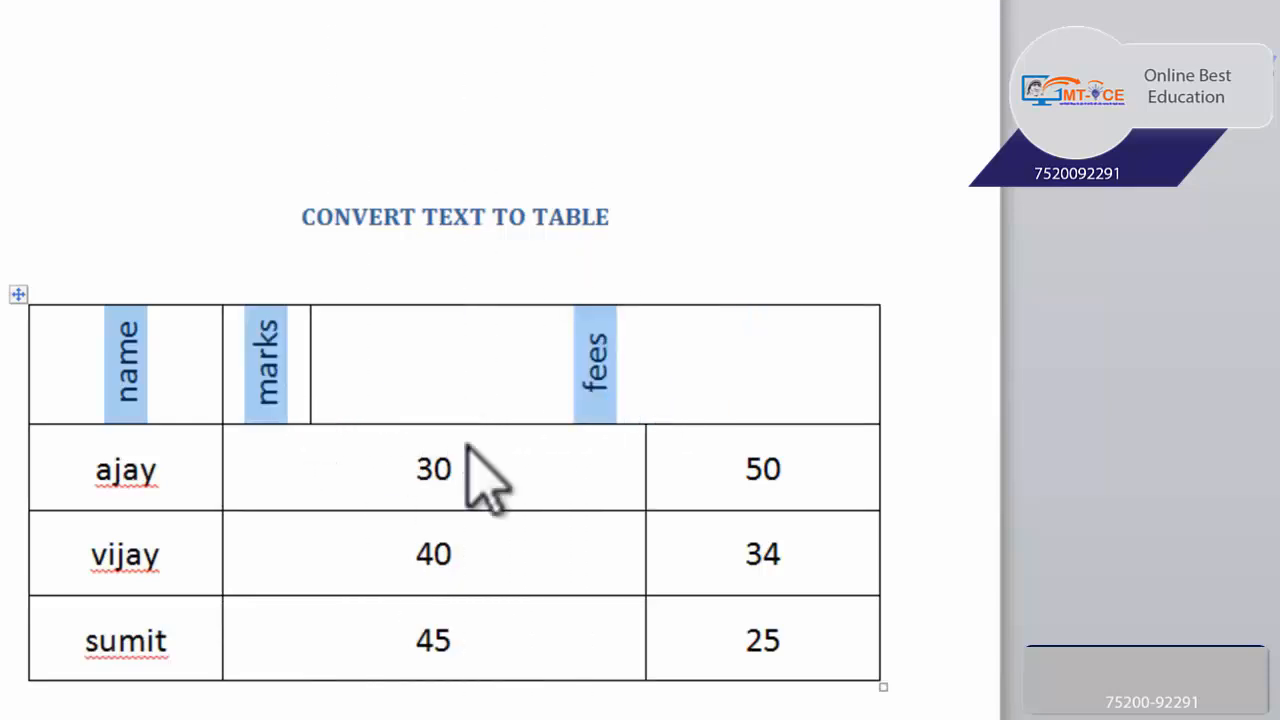
{"action": "left_click_drag", "start_coordinate": [645, 460], "coordinate": [311, 466]}
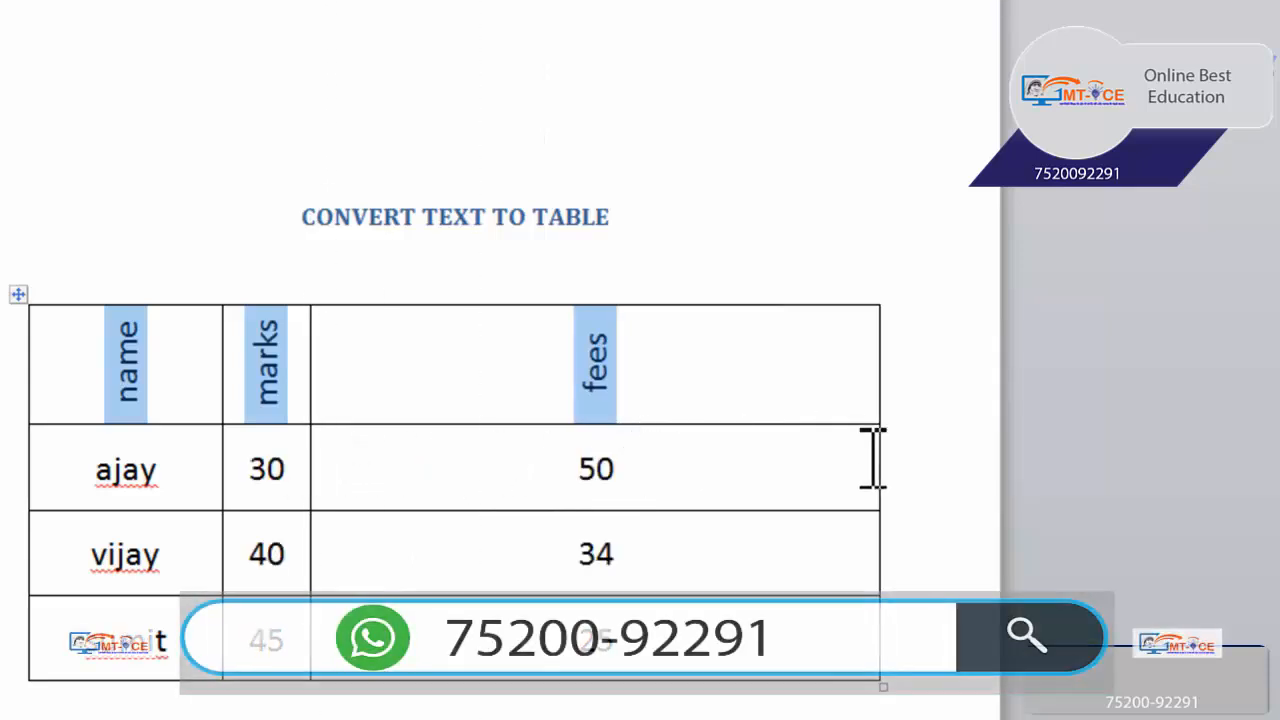
{"action": "left_click_drag", "start_coordinate": [877, 458], "coordinate": [375, 466]}
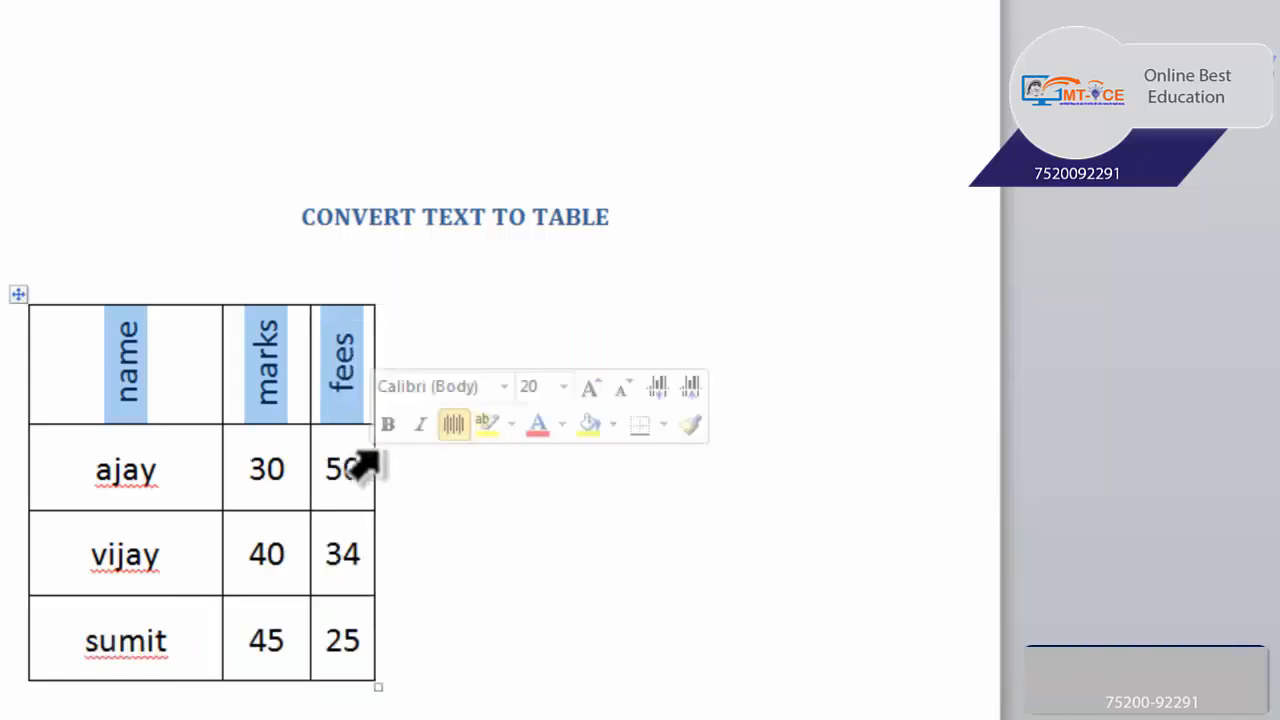